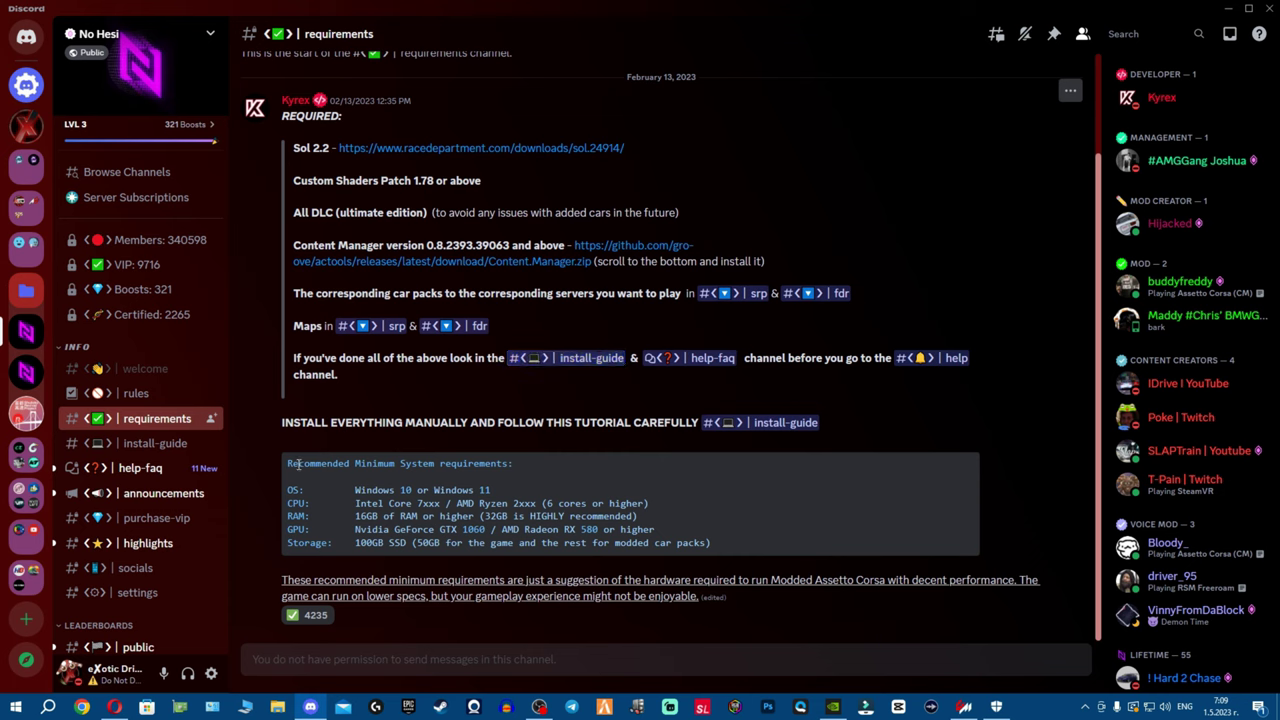
Highlight the Recommended Minimum System requirements block in the requirements channel, covering OS, CPU, RAM, GPU and storage.
mouse_move(287, 463)
left_mouse_down()
mouse_move(757, 546)
mouse_move(350, 528)
mouse_move(289, 482)
left_mouse_up()
left_click(720, 546)
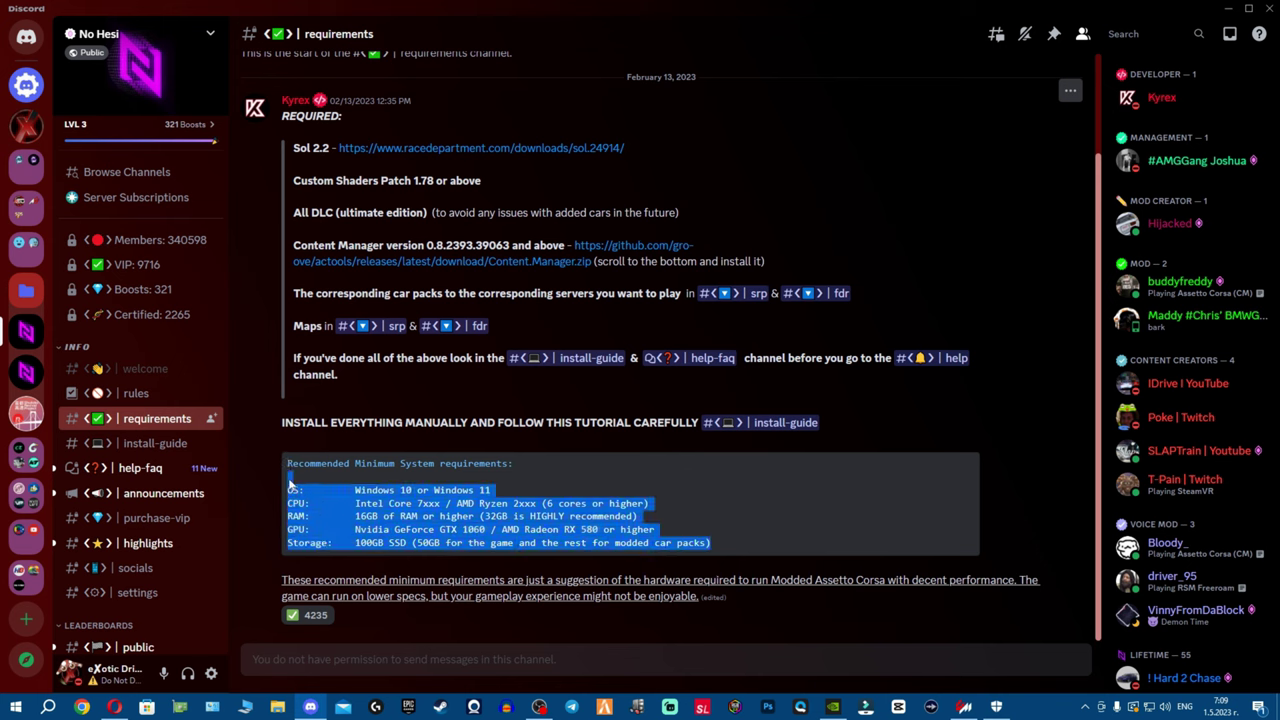
left_click(397, 512)
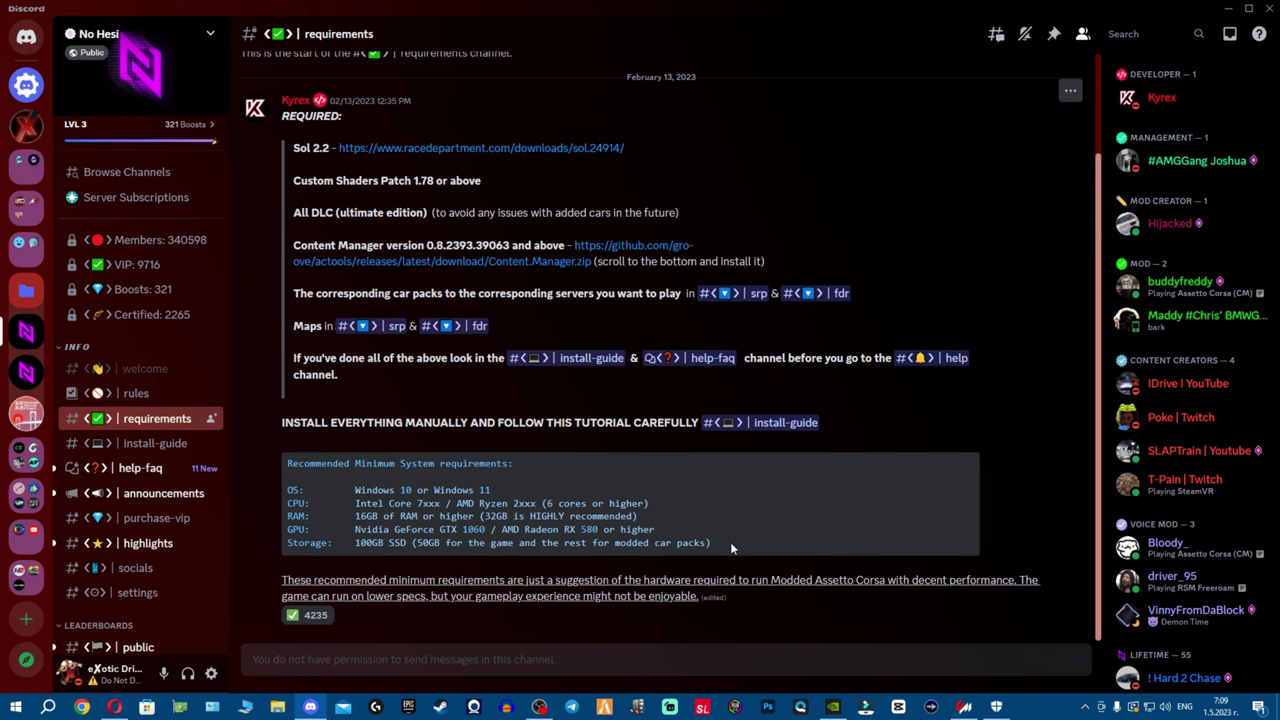
left_click_drag(730, 542, 259, 466)
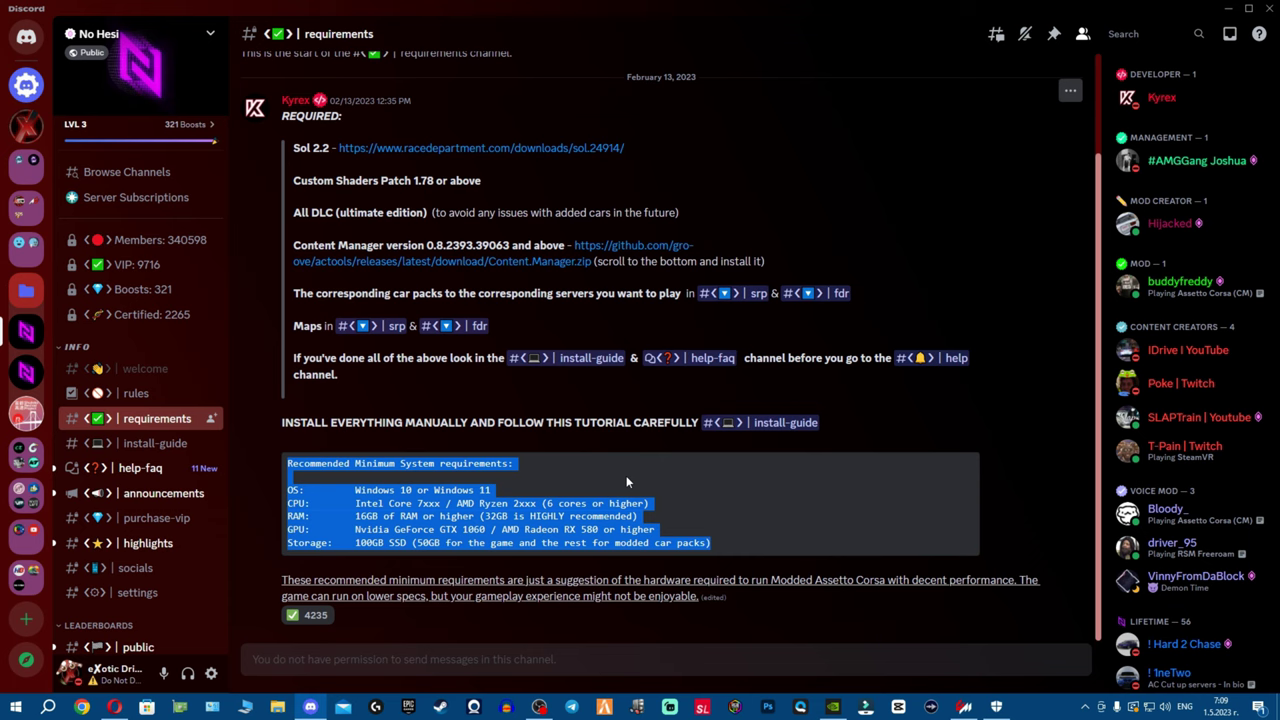
left_click(626, 475)
left_click_drag(731, 549, 560, 462)
left_click(634, 468)
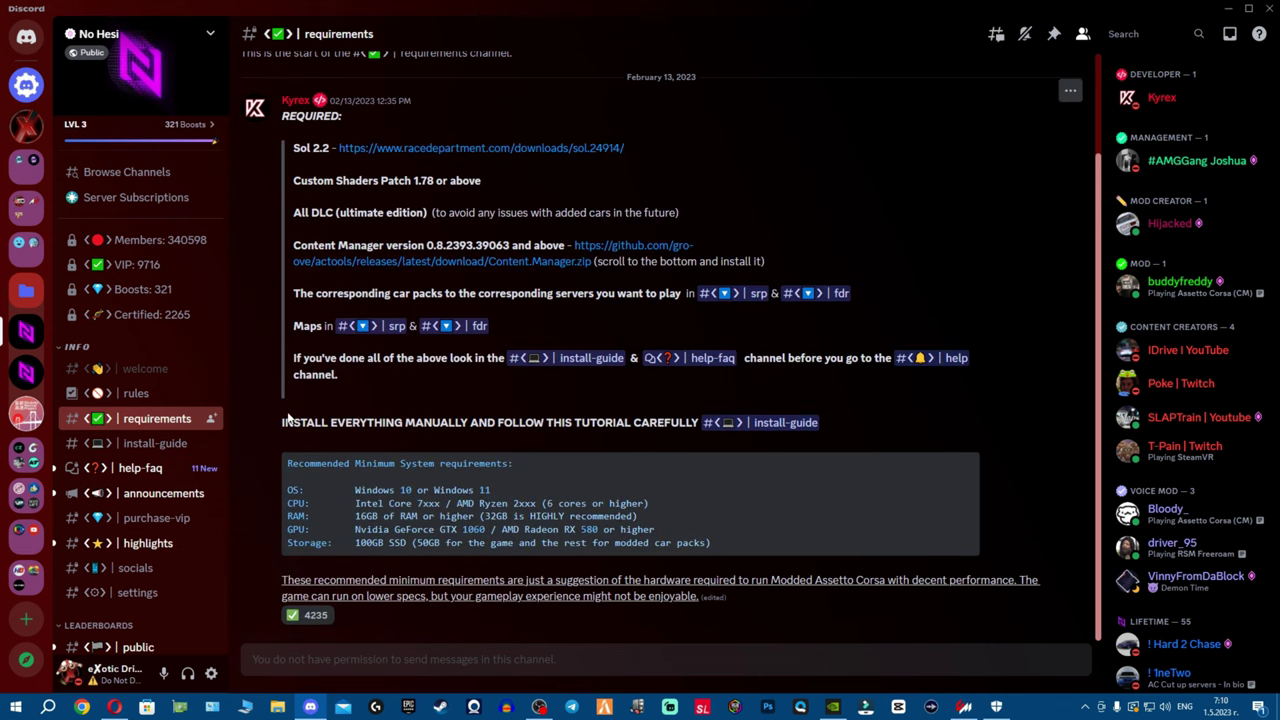
Highlight the "INSTALL EVERYTHING MANUALLY" instruction and the "All DLC (ultimate edition)" requirement in the channel post.
left_click_drag(271, 417, 472, 416)
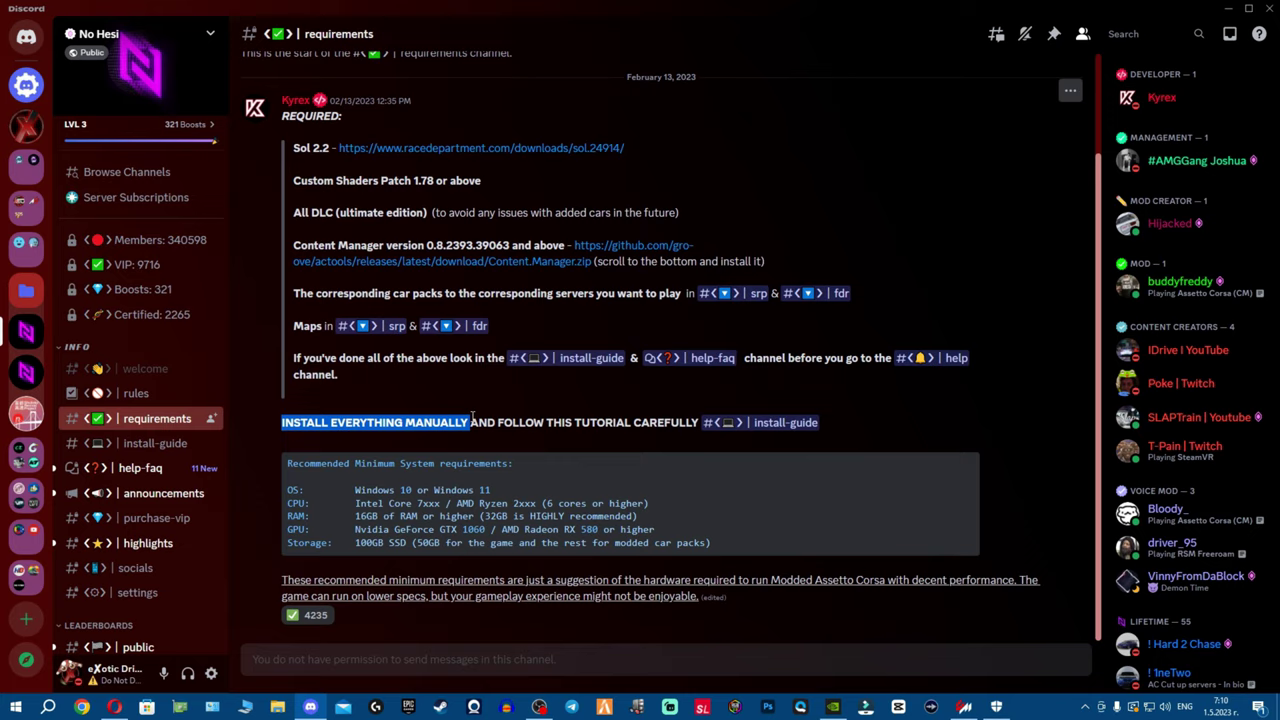
left_click(597, 391)
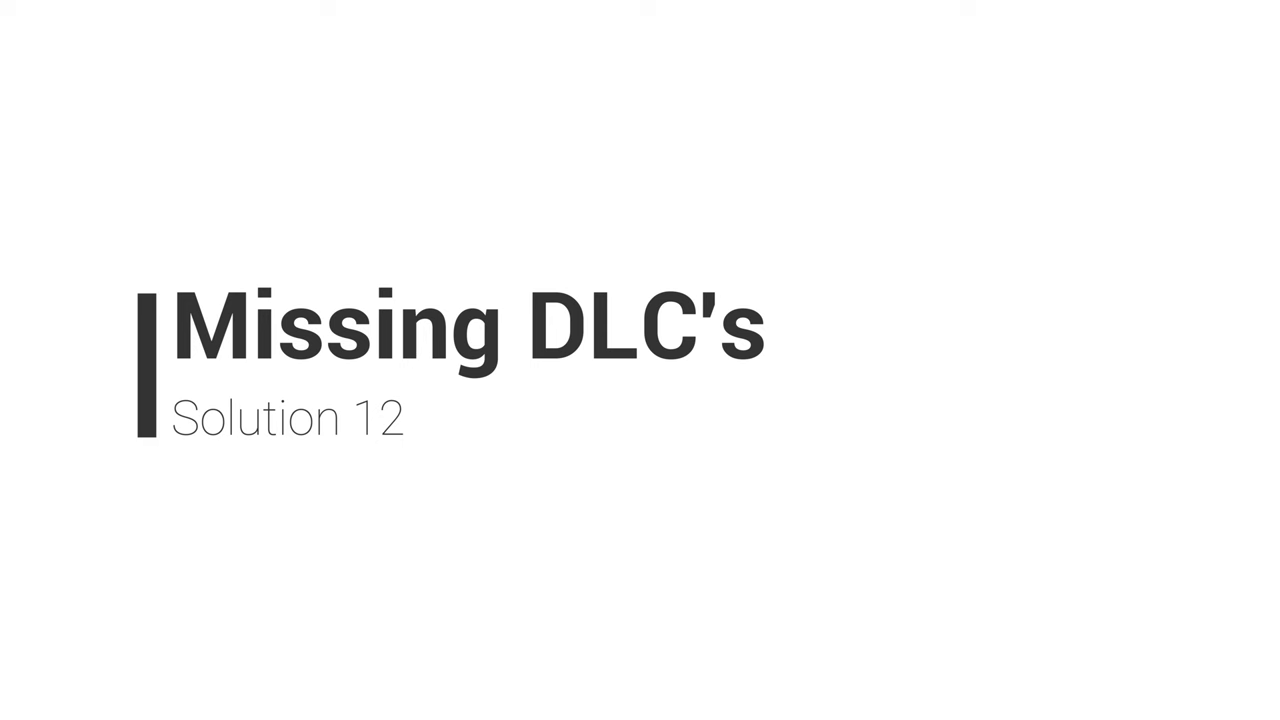
left_click_drag(293, 279, 672, 280)
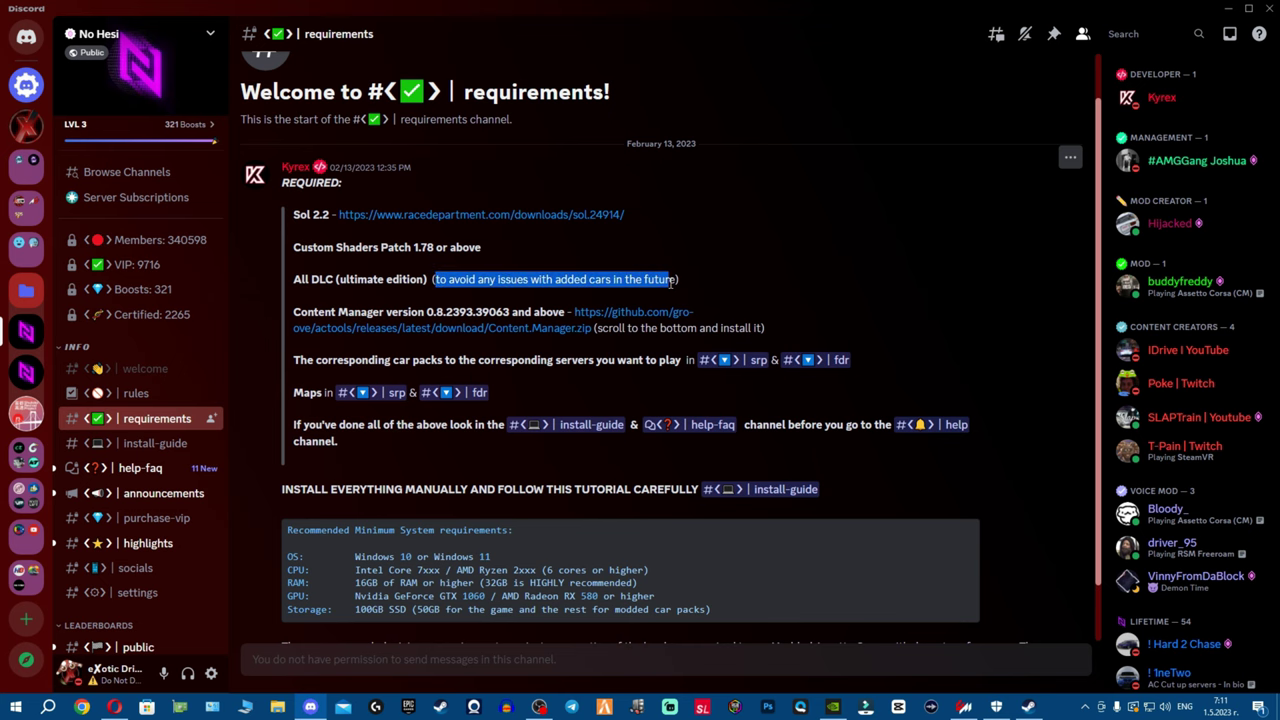
left_click(783, 268)
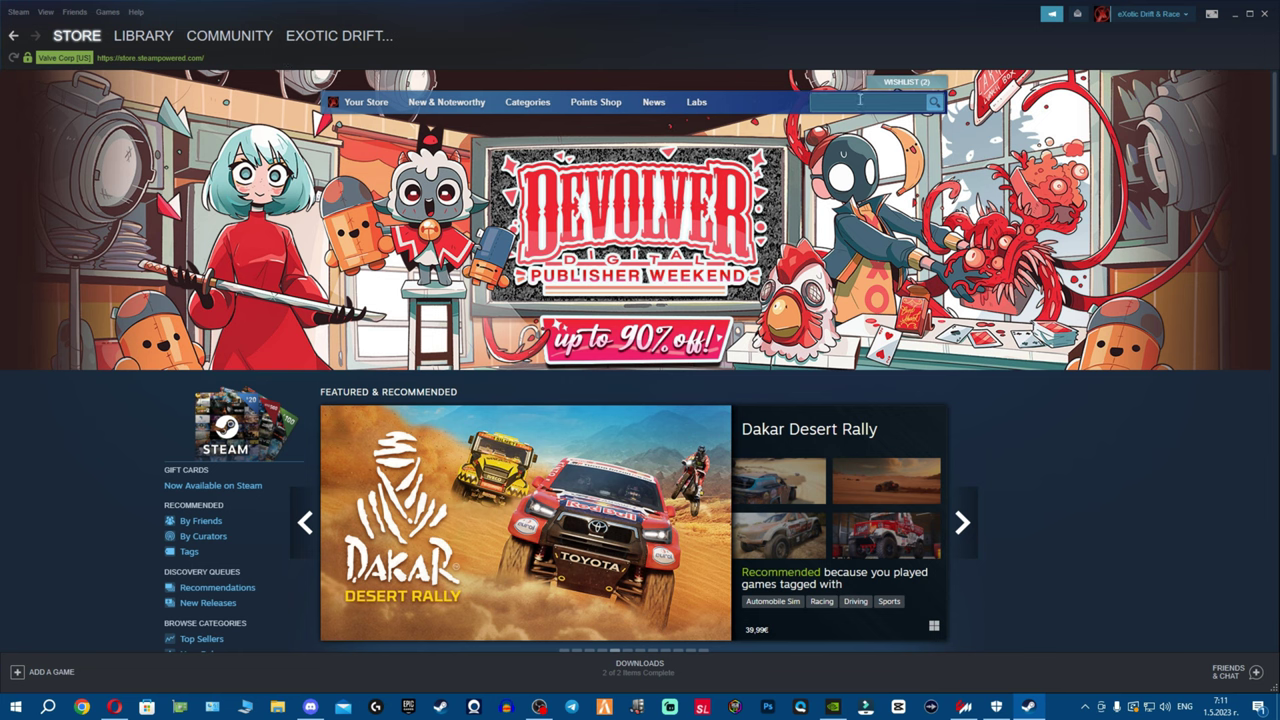
Search the Steam store for "assetto" and open the Assetto Corsa game page.
type("assetto")
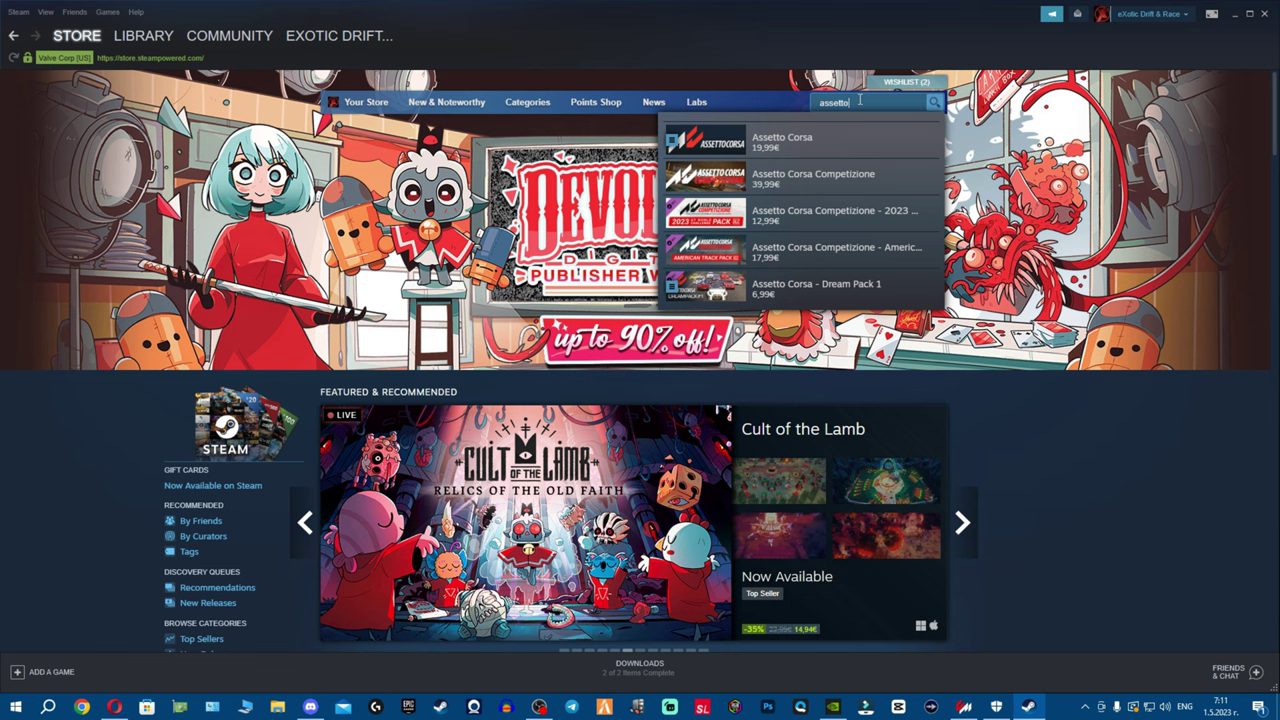
left_click(792, 140)
Expand the full DLC list on the Assetto Corsa page and review it alongside the Ultimate Edition bundle.
scroll(603, 252, "down", 10)
scroll(620, 263, "up", 2)
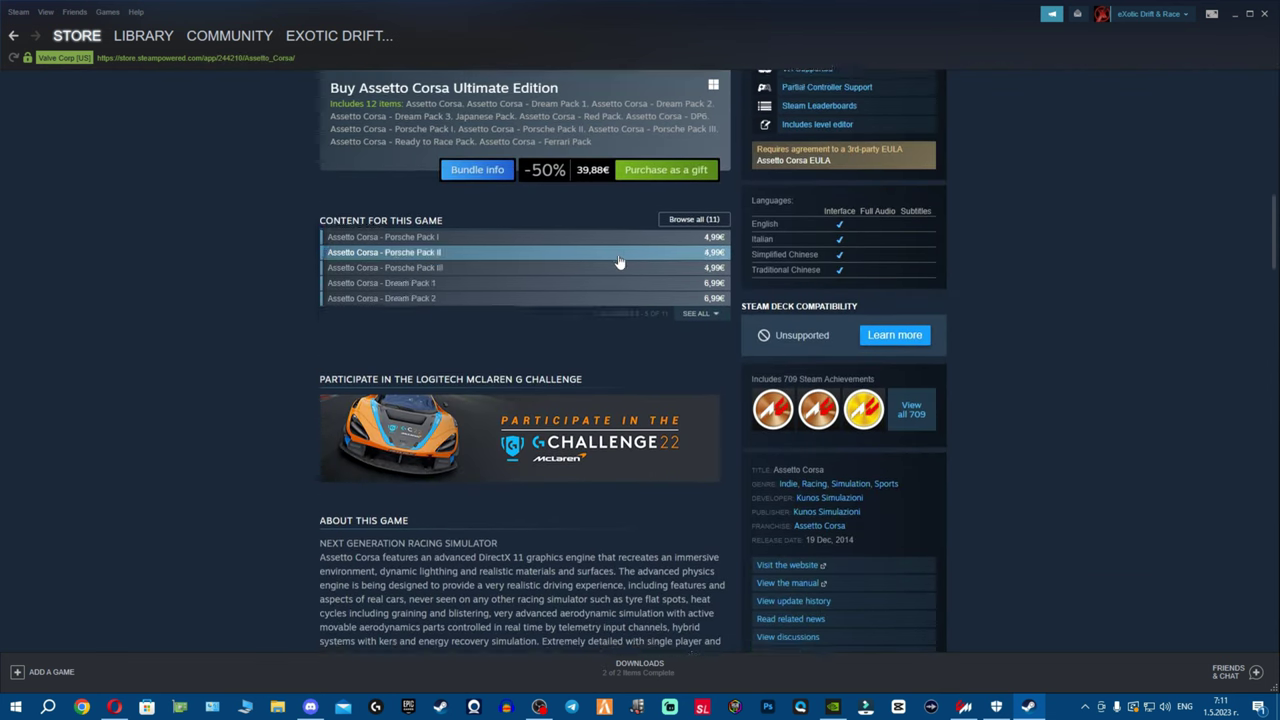
left_click(693, 350)
scroll(480, 250, "up", 3)
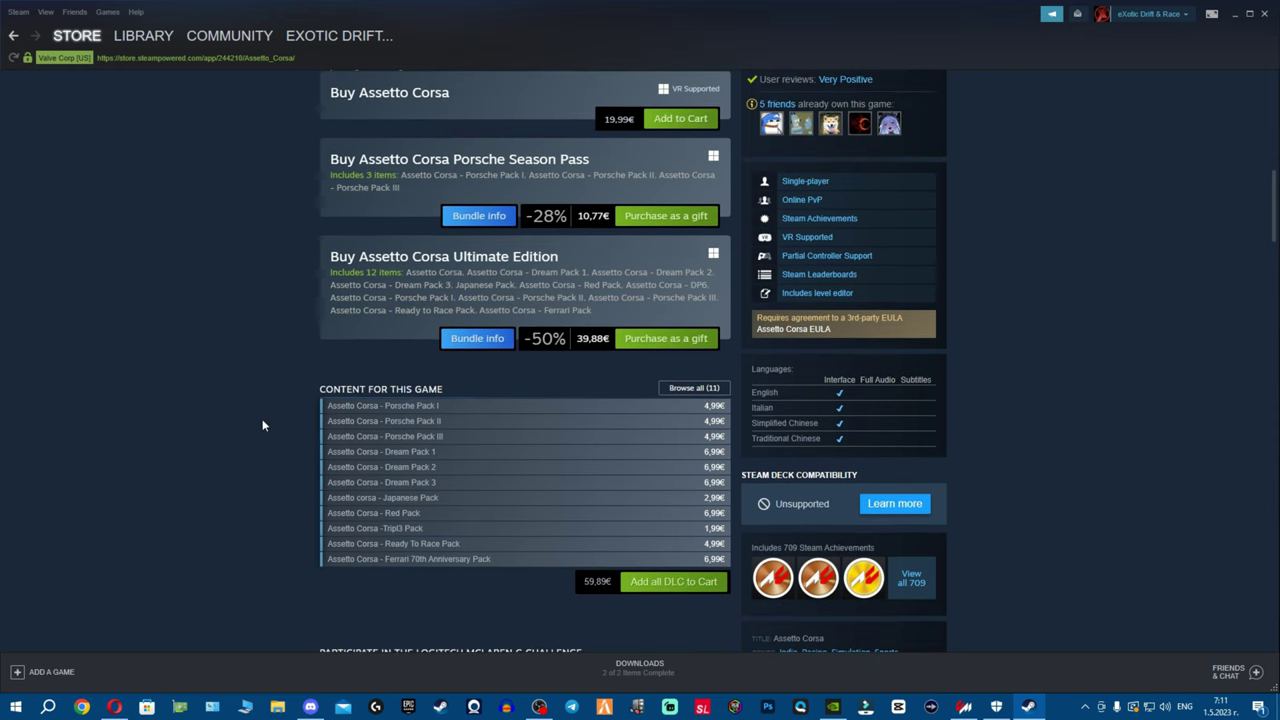
scroll(270, 428, "up", 3)
scroll(300, 440, "down", 1)
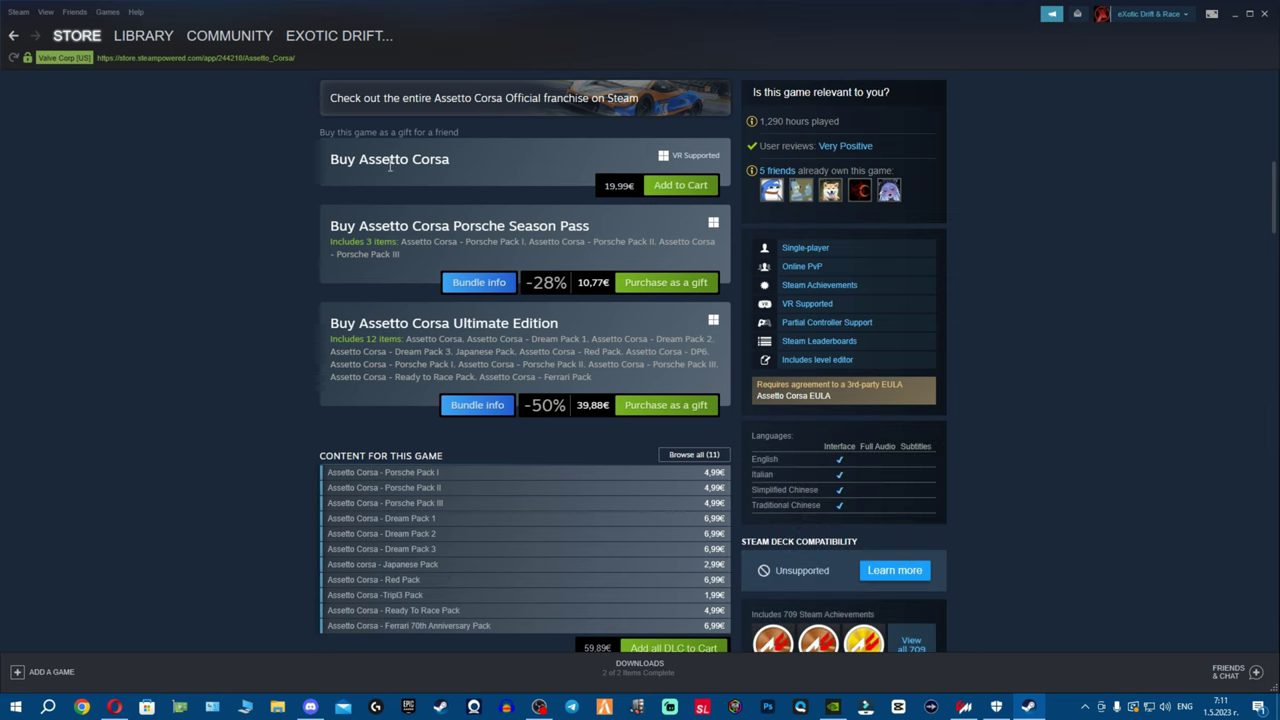
scroll(206, 384, "down", 1)
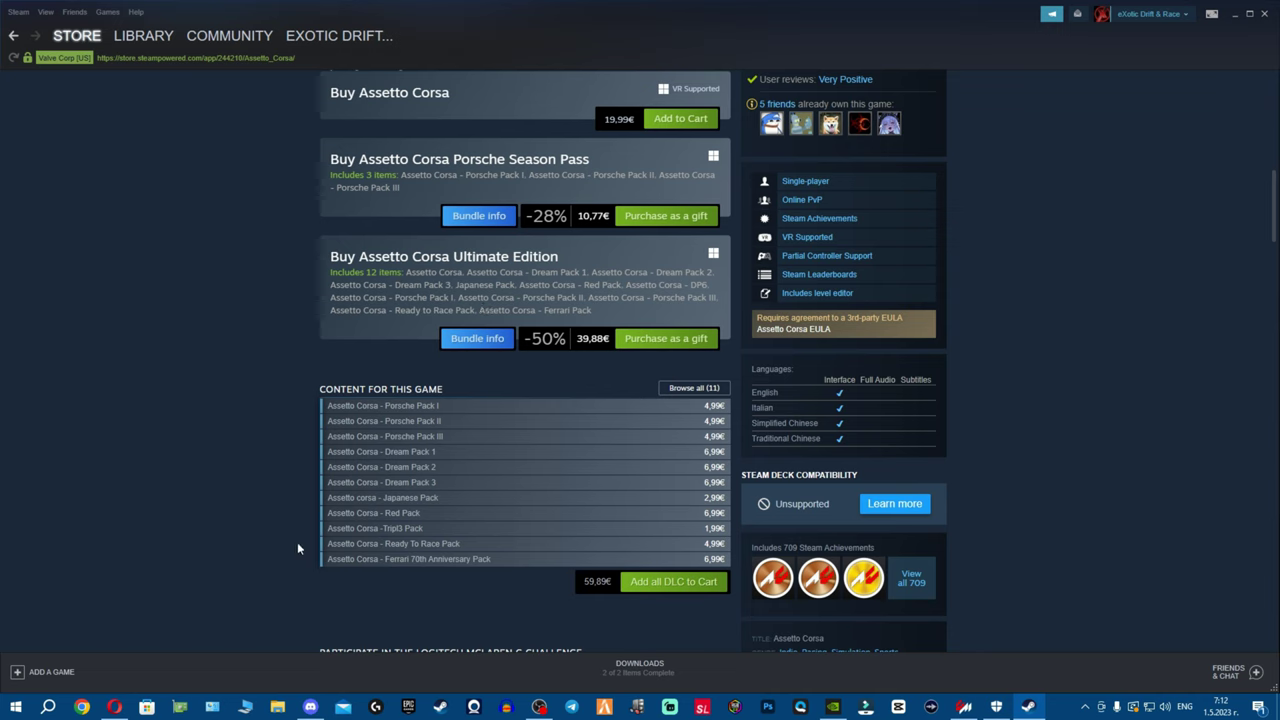
Switch to the Opera browser and open kinguin.net/category/49711/assetto-corsa-ultimate-edition-steam-cd-key in a new tab.
mouse_move(111, 712)
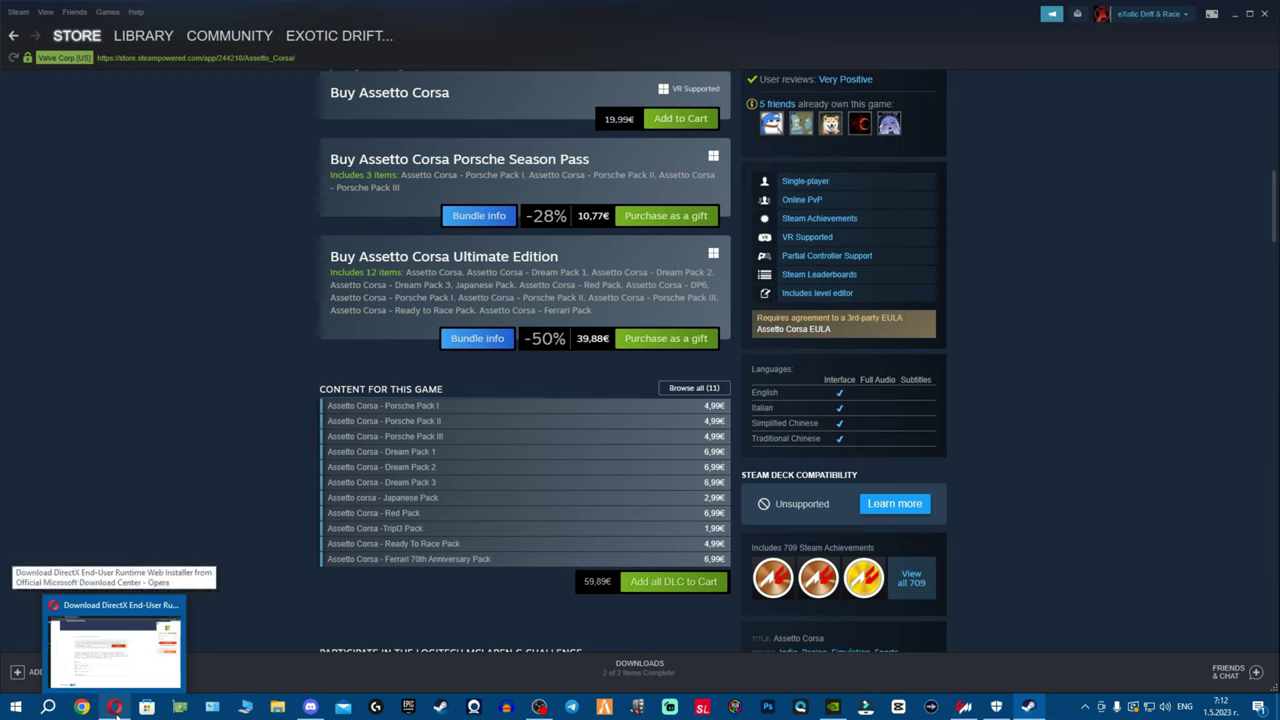
left_click(115, 706)
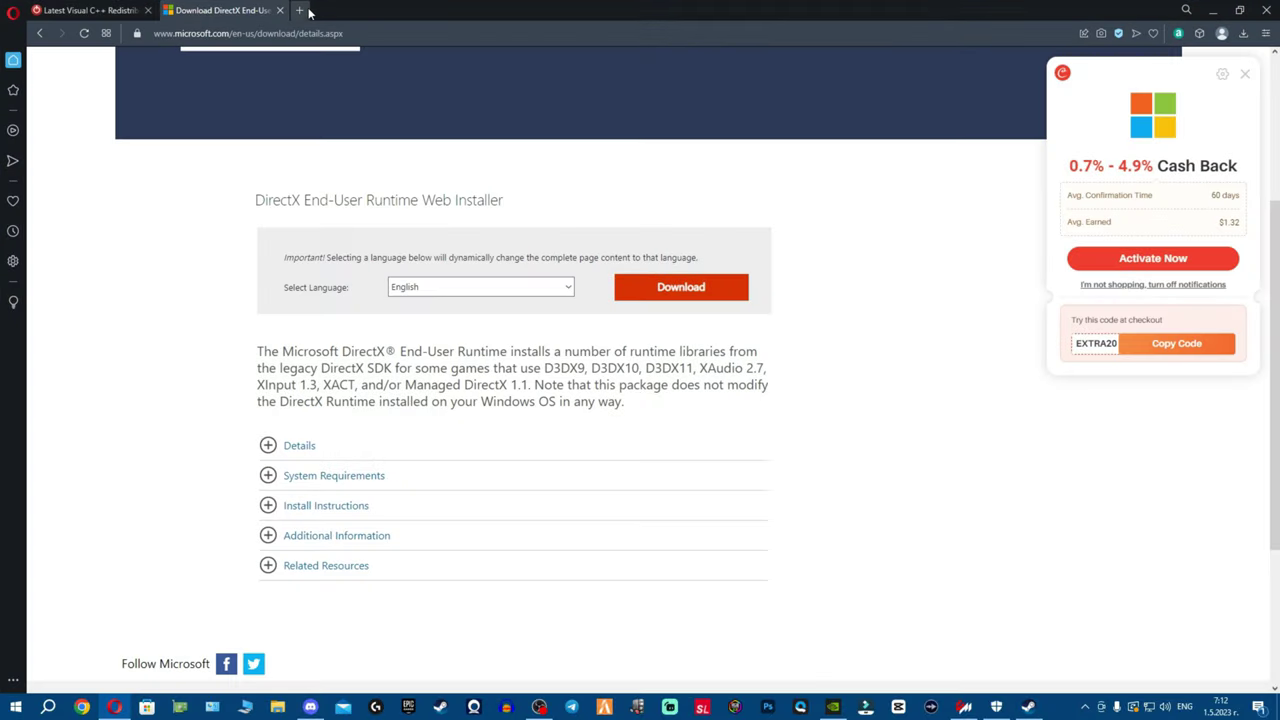
left_click(305, 10)
type("https://www.kinguin.net/category/49711/assetto-corsa-ultimate-edition-steam-cd-key")
key("Return")
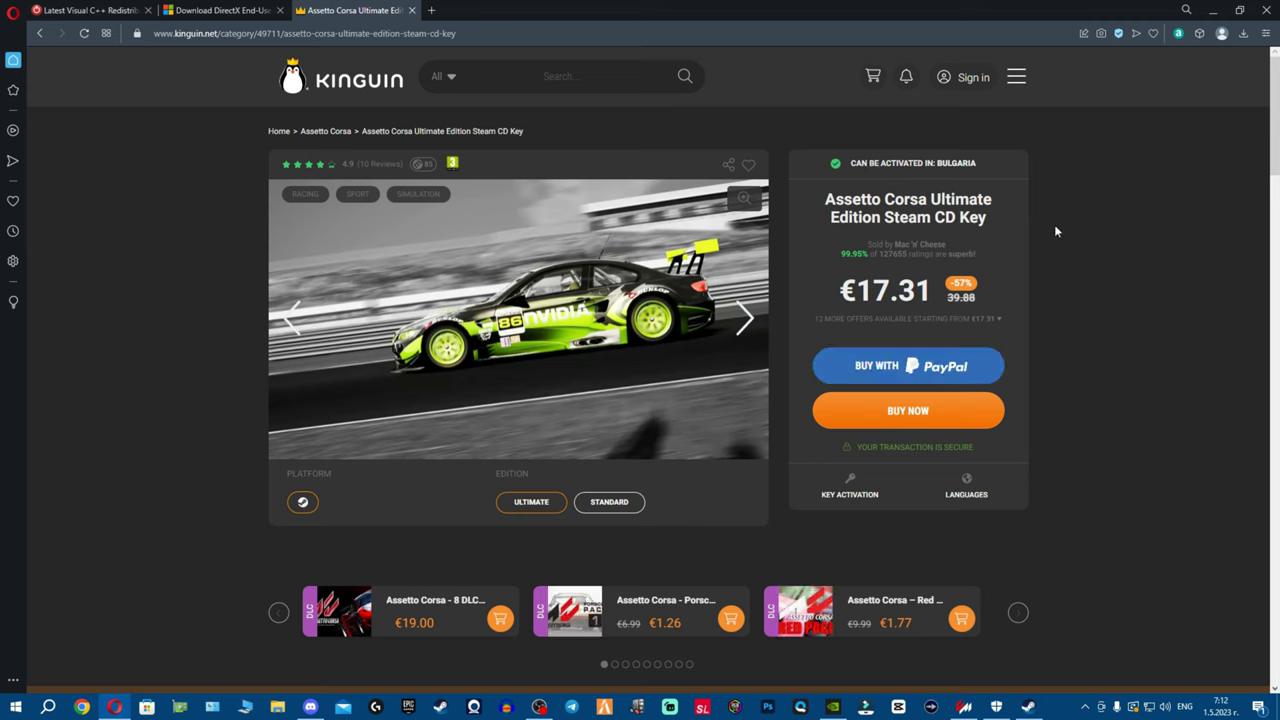
Highlight the price of the Assetto Corsa Ultimate Edition key and turn off the cash back notification covering the page.
double_click(885, 290)
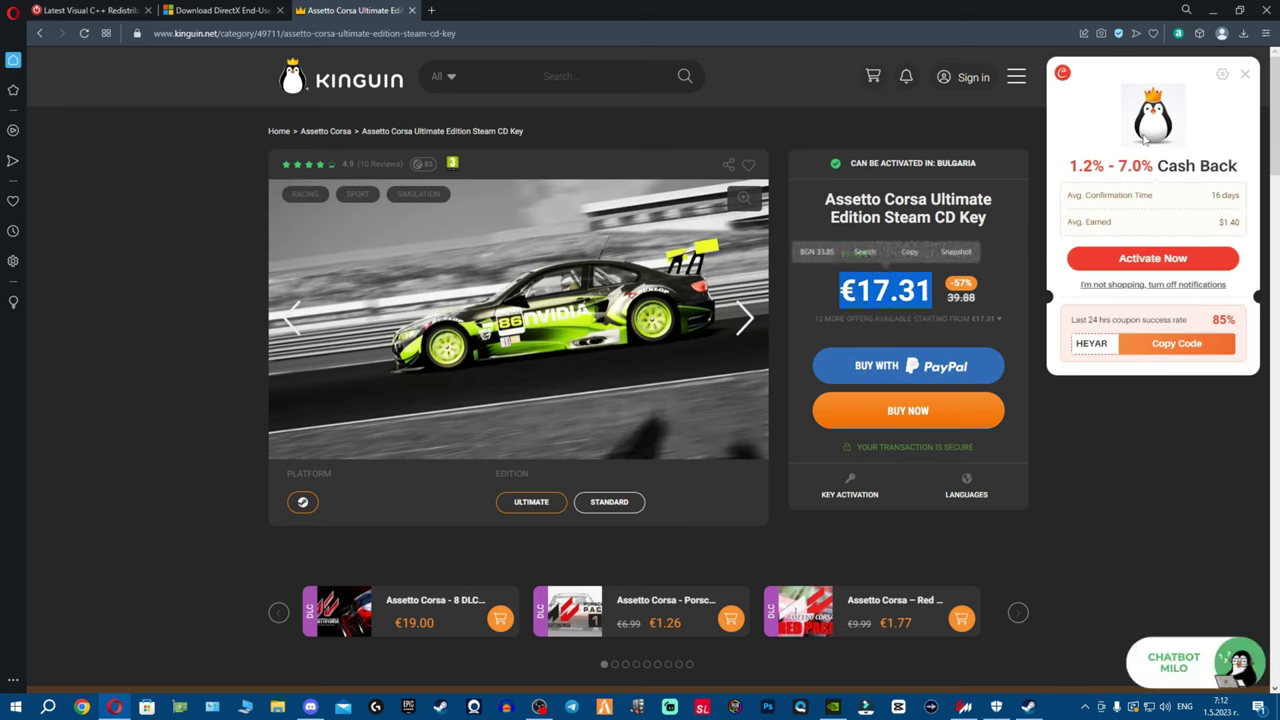
left_click(1152, 284)
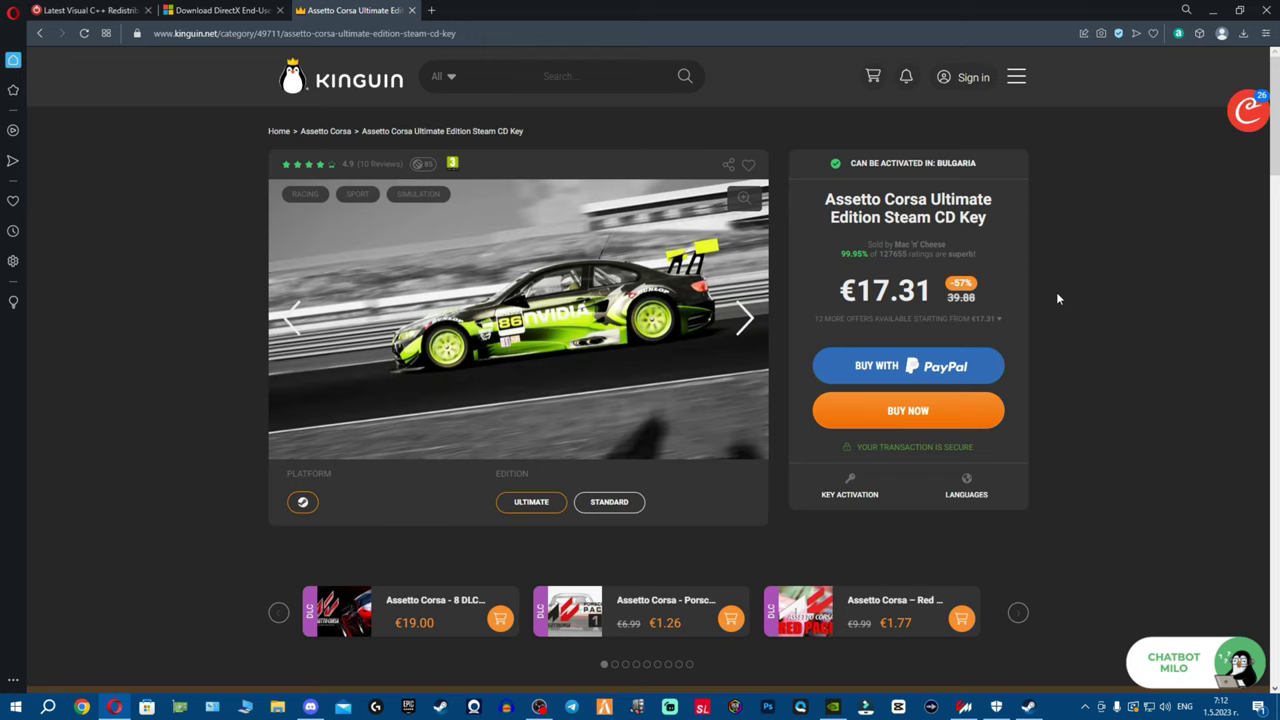
left_click_drag(944, 291, 832, 289)
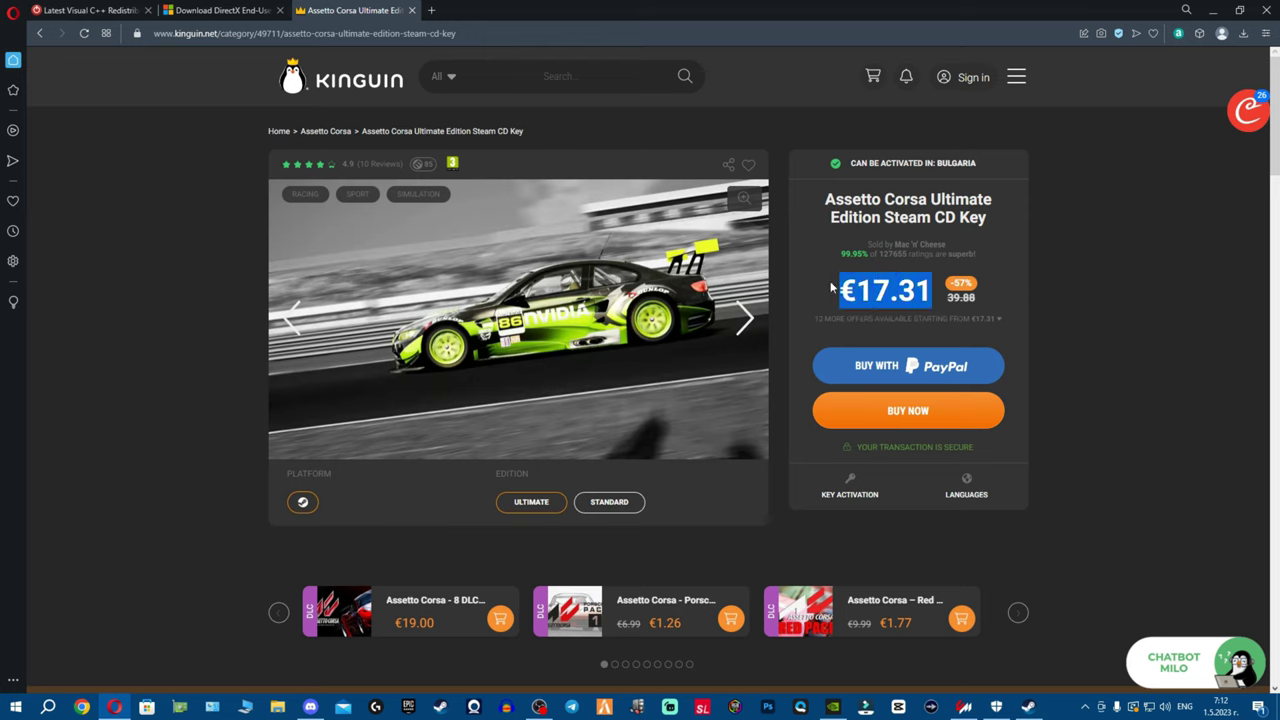
left_click(1062, 276)
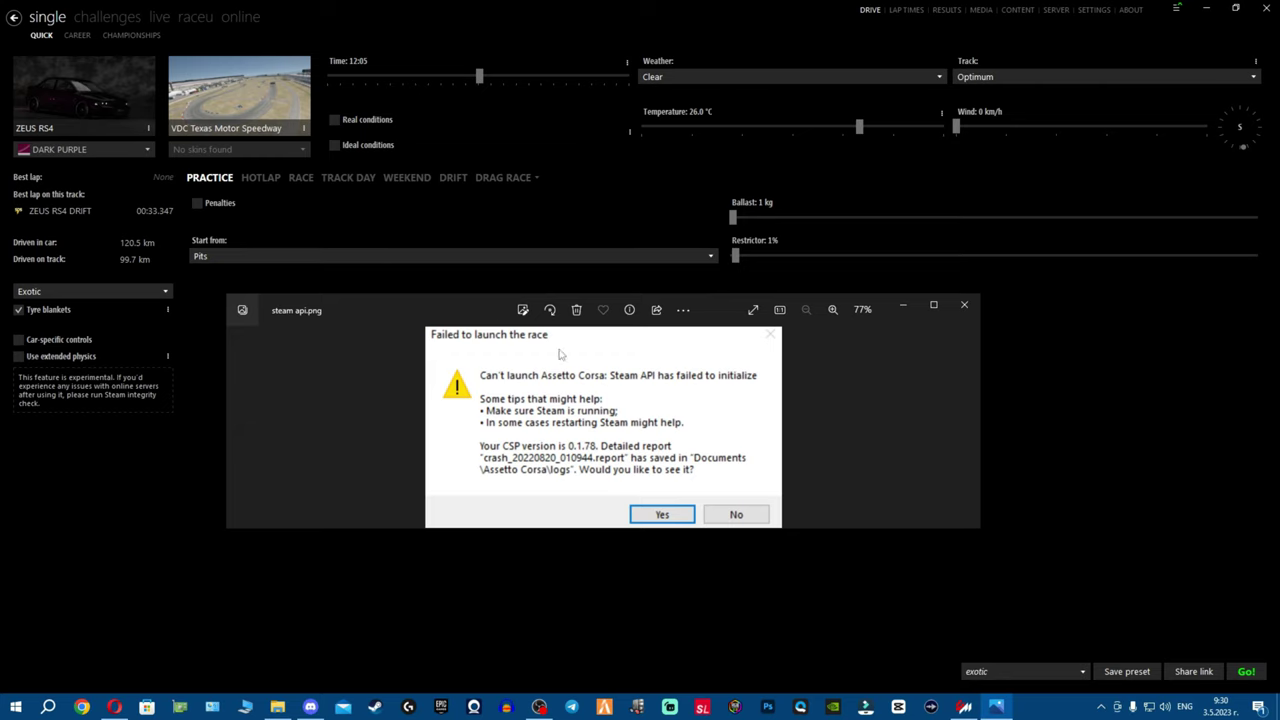
Close the steam api.png error image, bring up Steam to make sure it is running, and return to Content Manager.
mouse_move(466, 303)
left_mouse_down()
mouse_move(507, 306)
mouse_move(474, 291)
left_mouse_up()
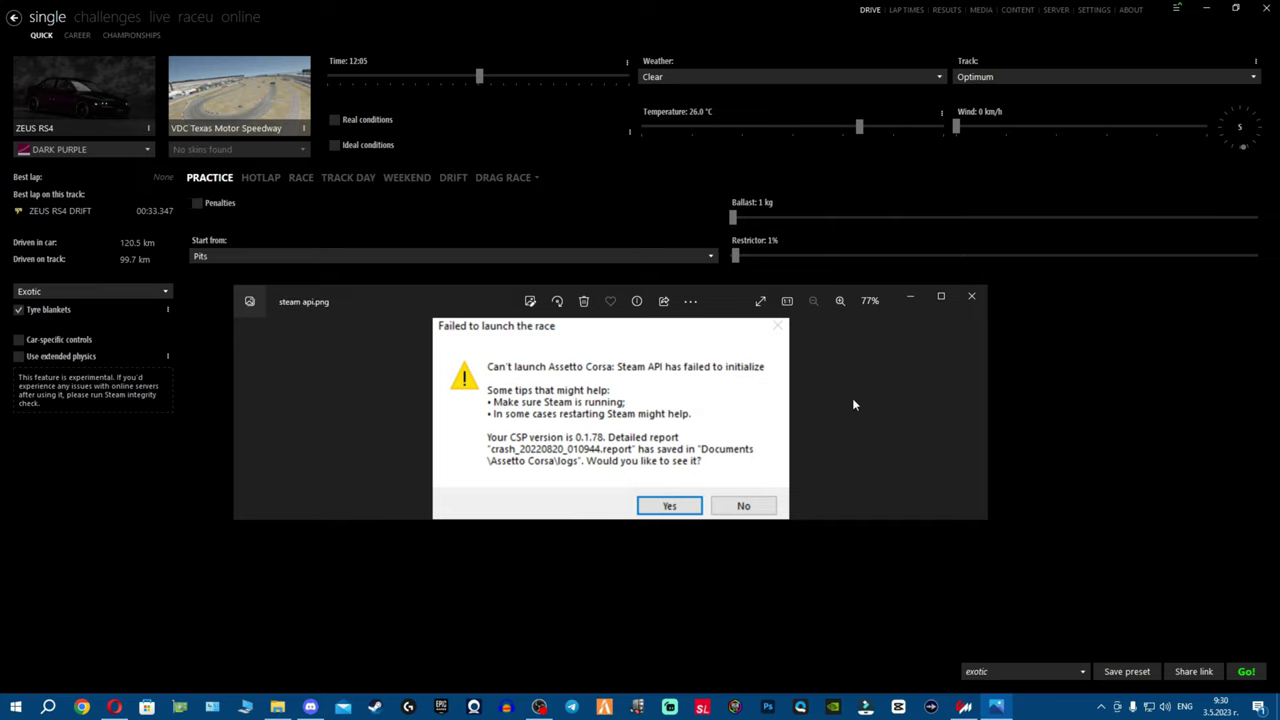
left_click(971, 296)
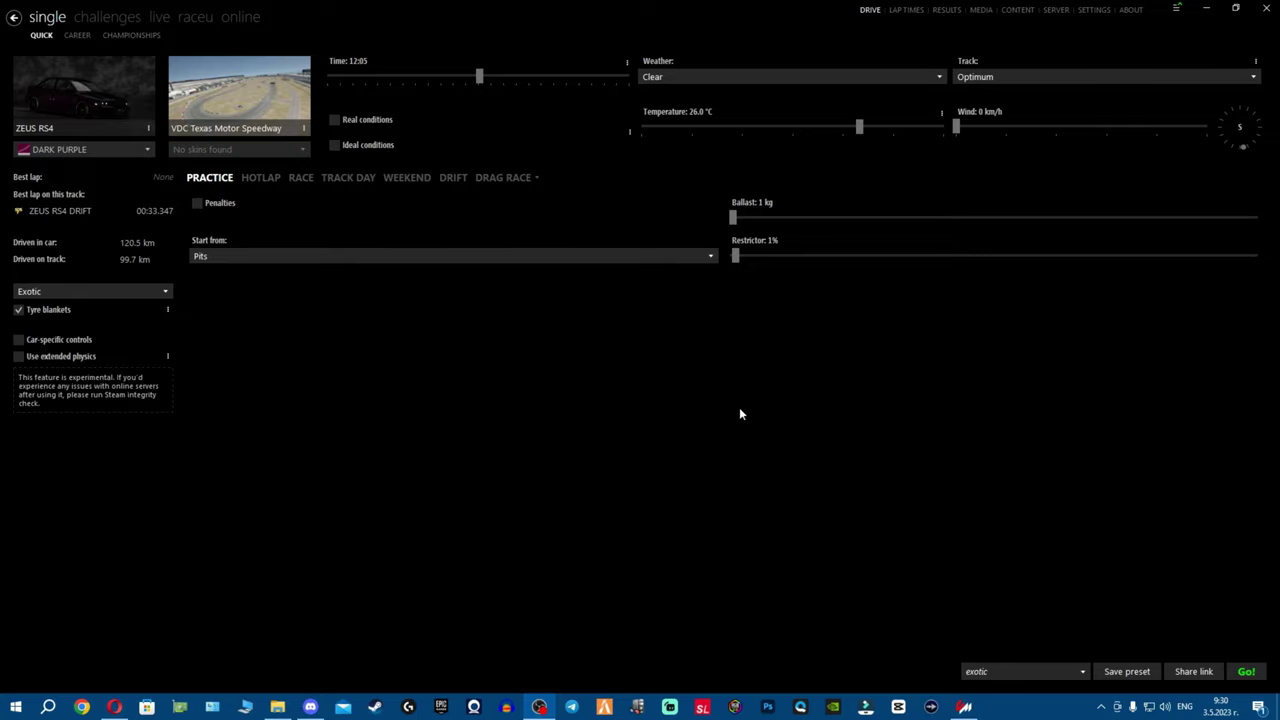
left_click(374, 707)
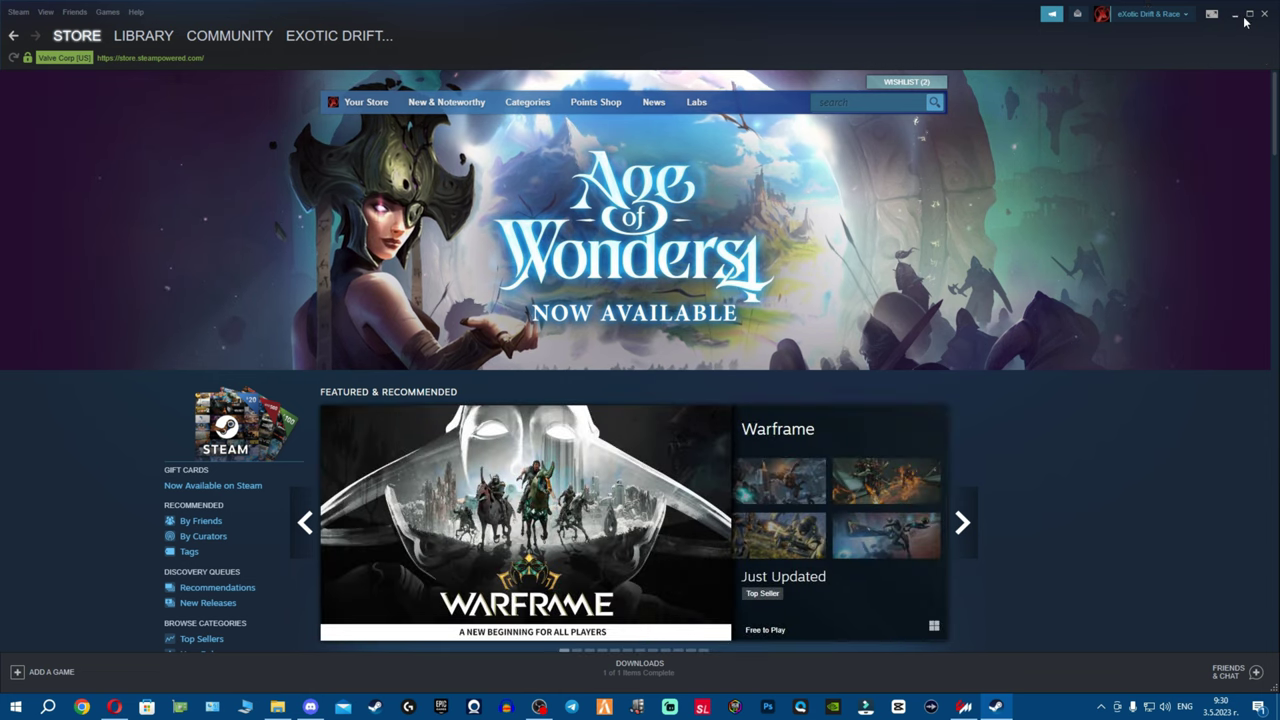
key("alt+Tab")
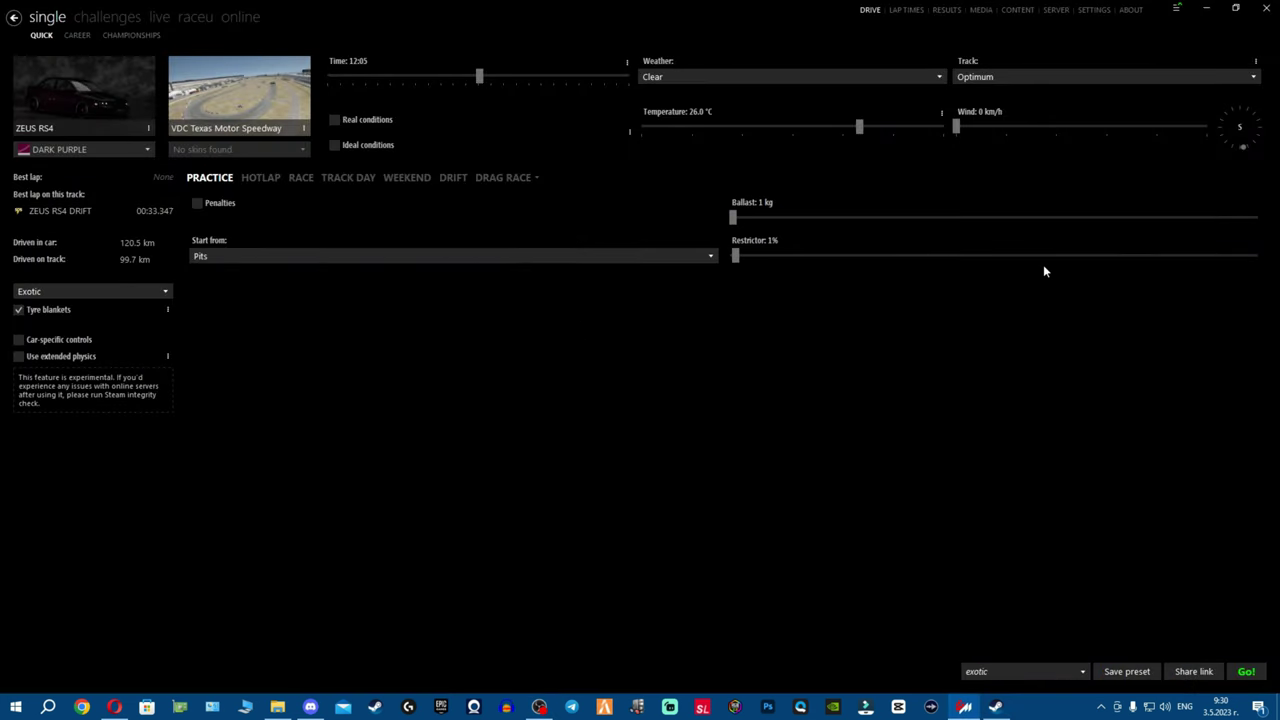
Open the General page of the Content Manager settings.
left_click(1107, 17)
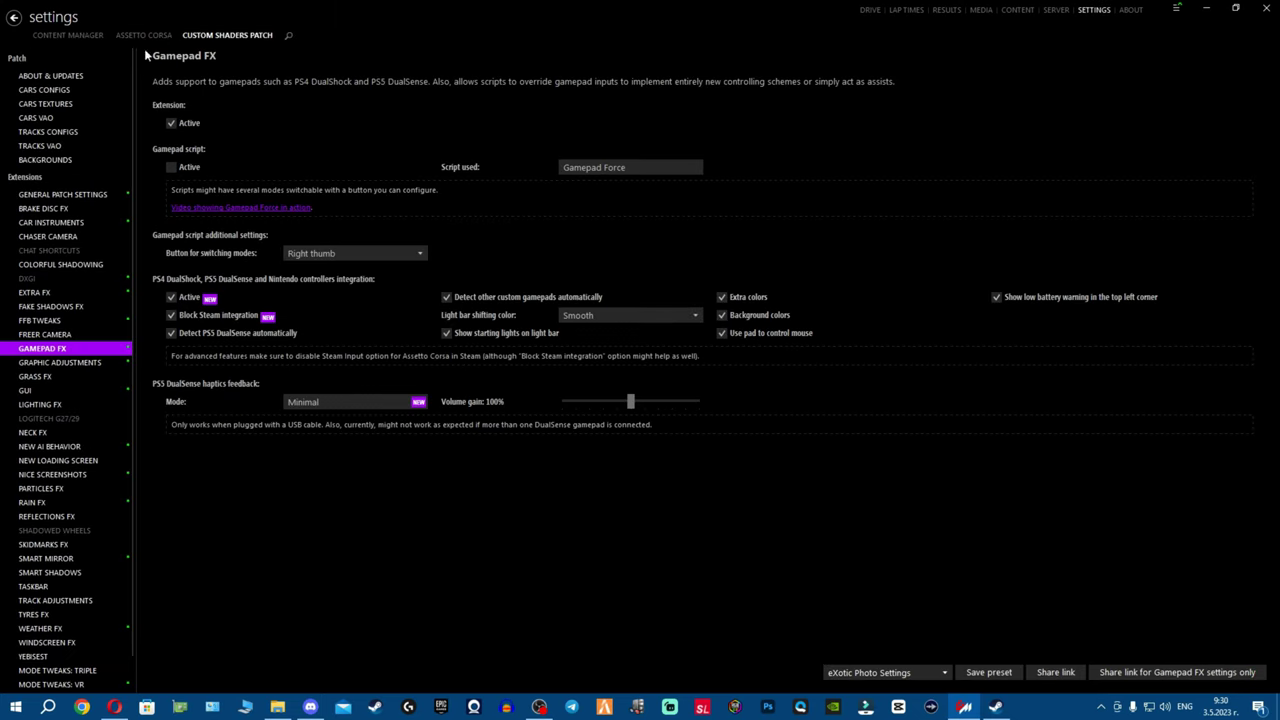
left_click(80, 36)
left_click(74, 53)
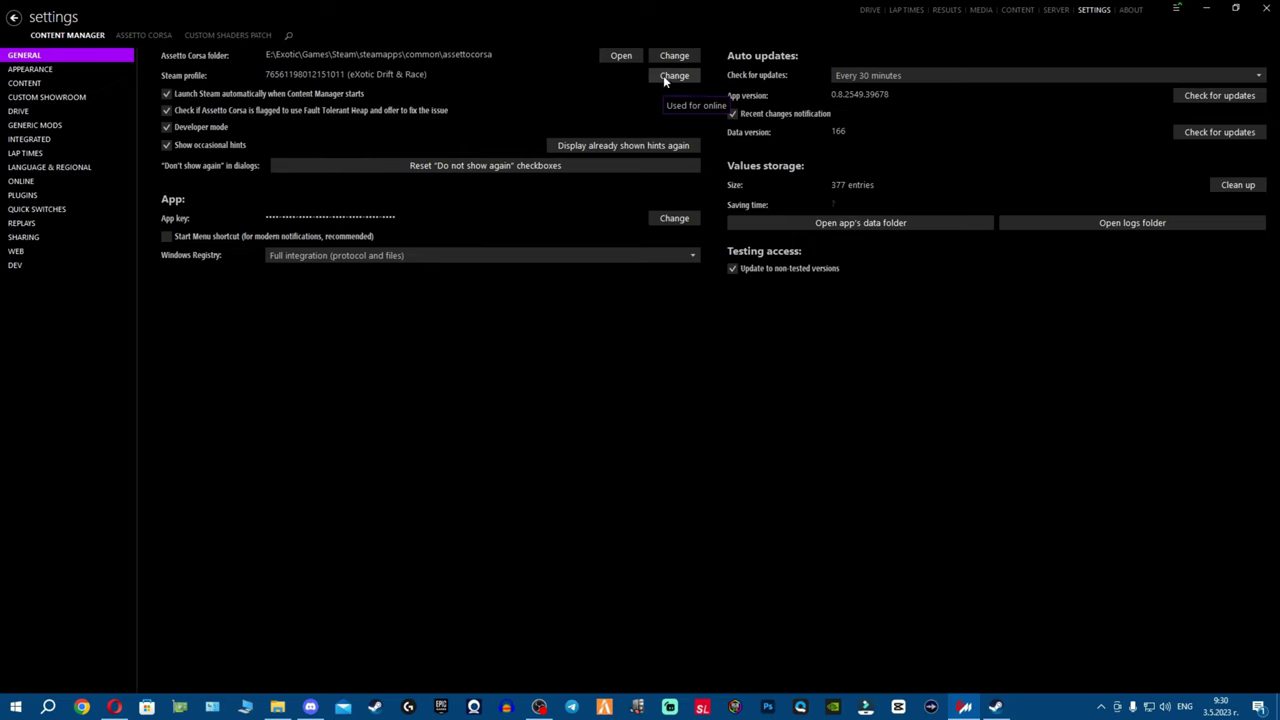
Highlight the Steam profile entry in the general settings to check which account is linked.
left_click_drag(474, 74, 220, 60)
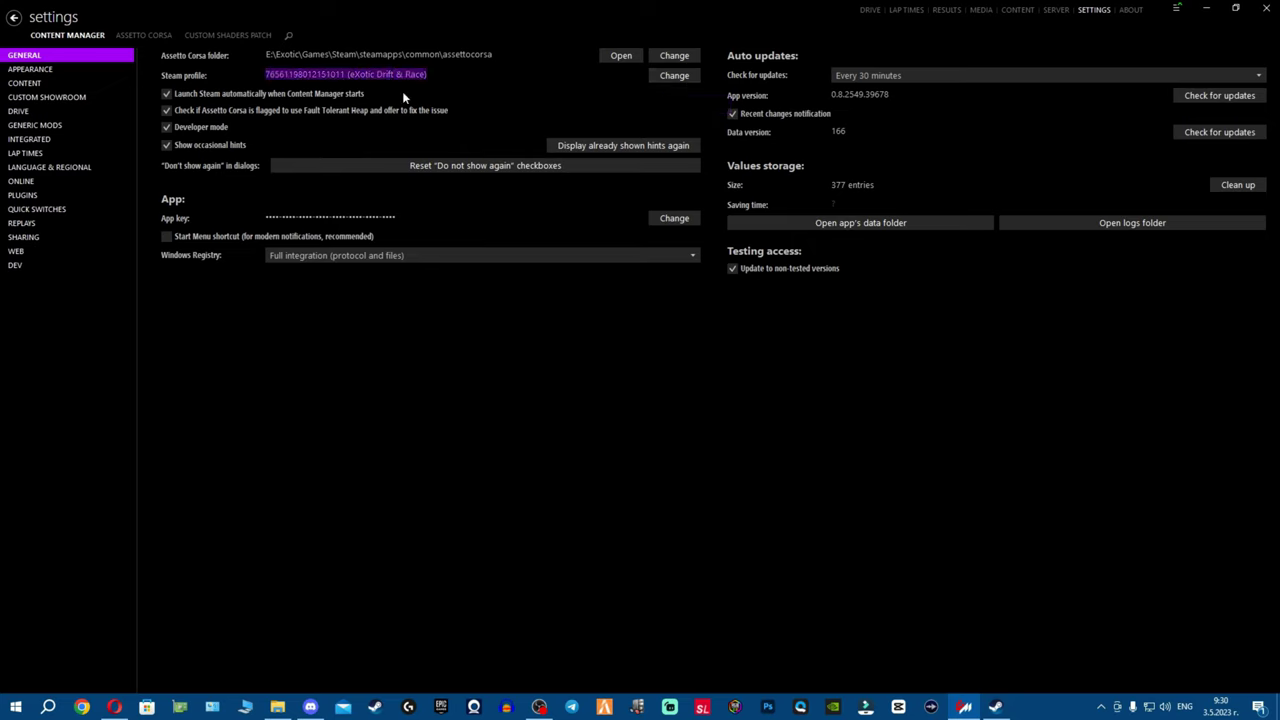
left_click(480, 95)
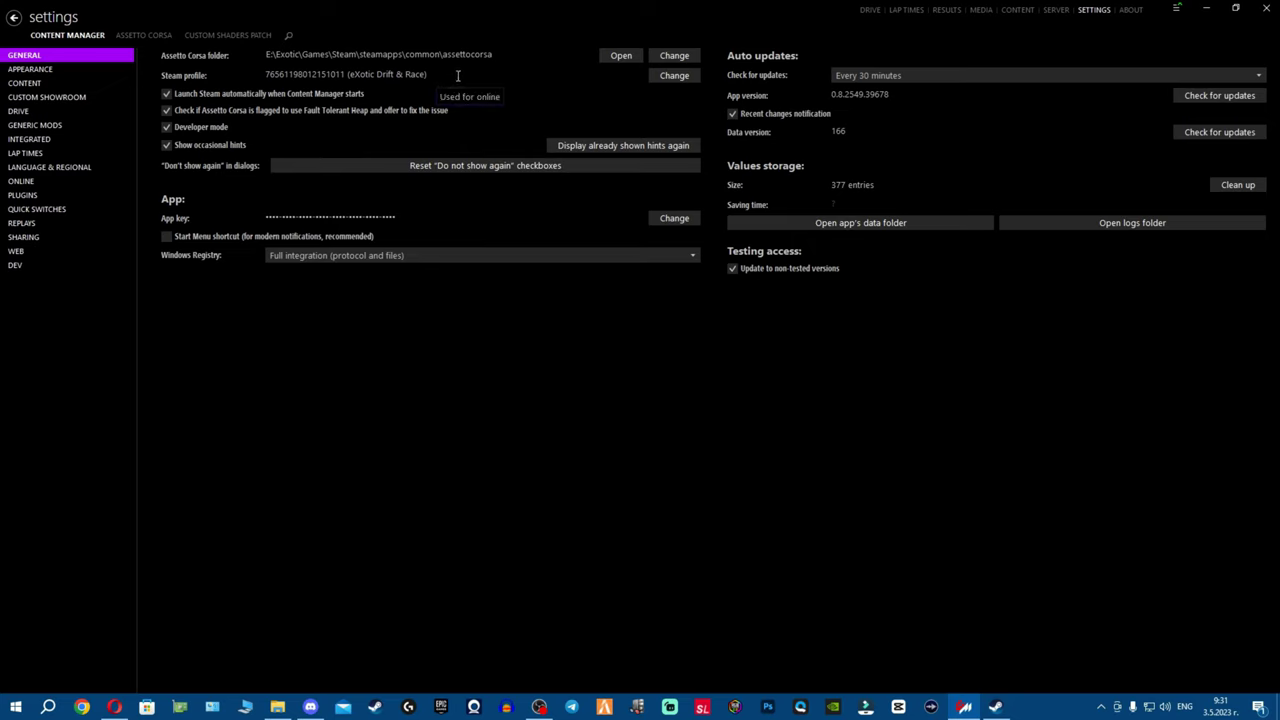
left_click_drag(459, 75, 276, 68)
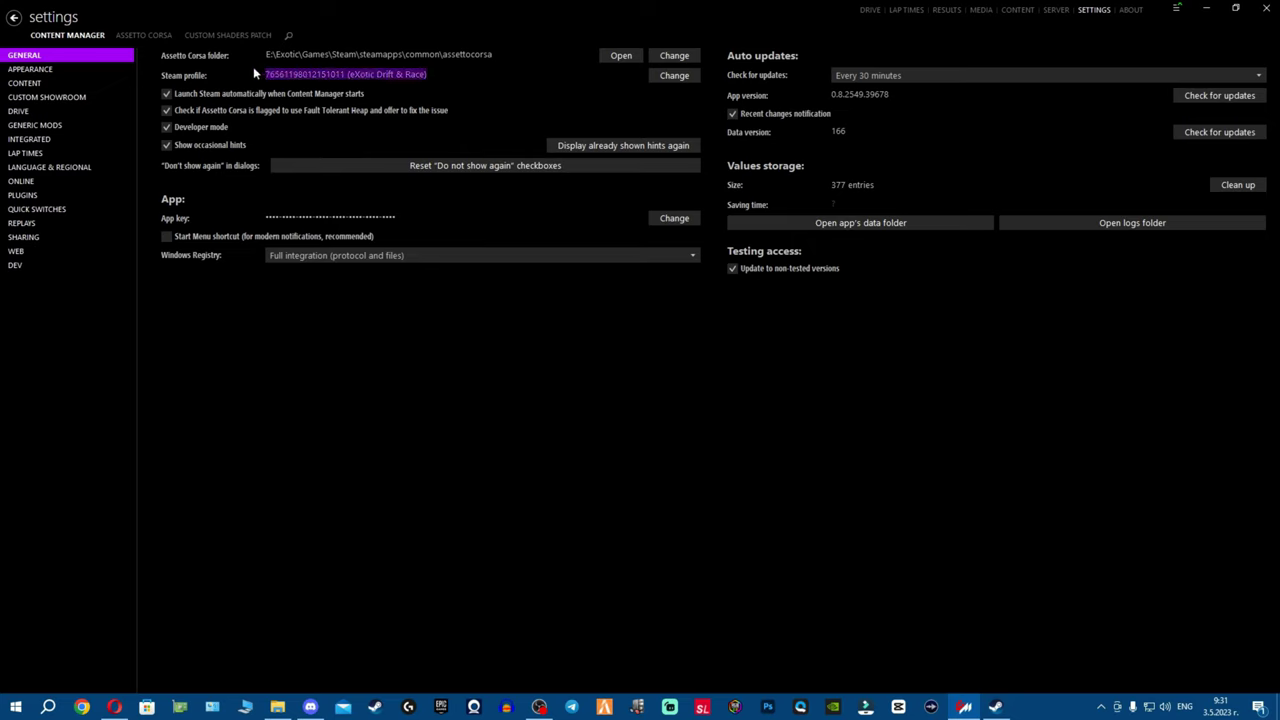
left_click(418, 88)
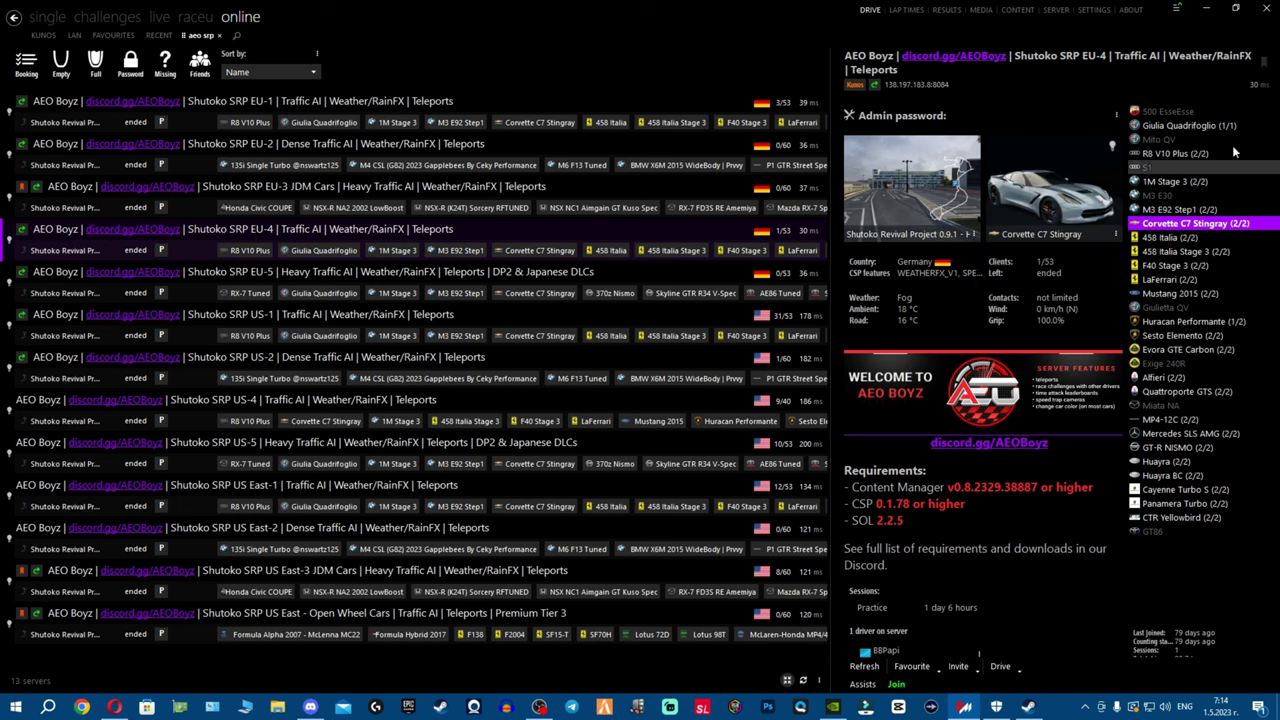
Preview various cars in the AEO Boyz Shutoko SRP EU-4 server's car list, including Evora GTE Carbon, 458 Italia, GT-R NISMO and 1M Stage 3.
left_click(1195, 251)
key("Up")
key("Up")
key("Up")
key("Up")
key("Up")
key("Up")
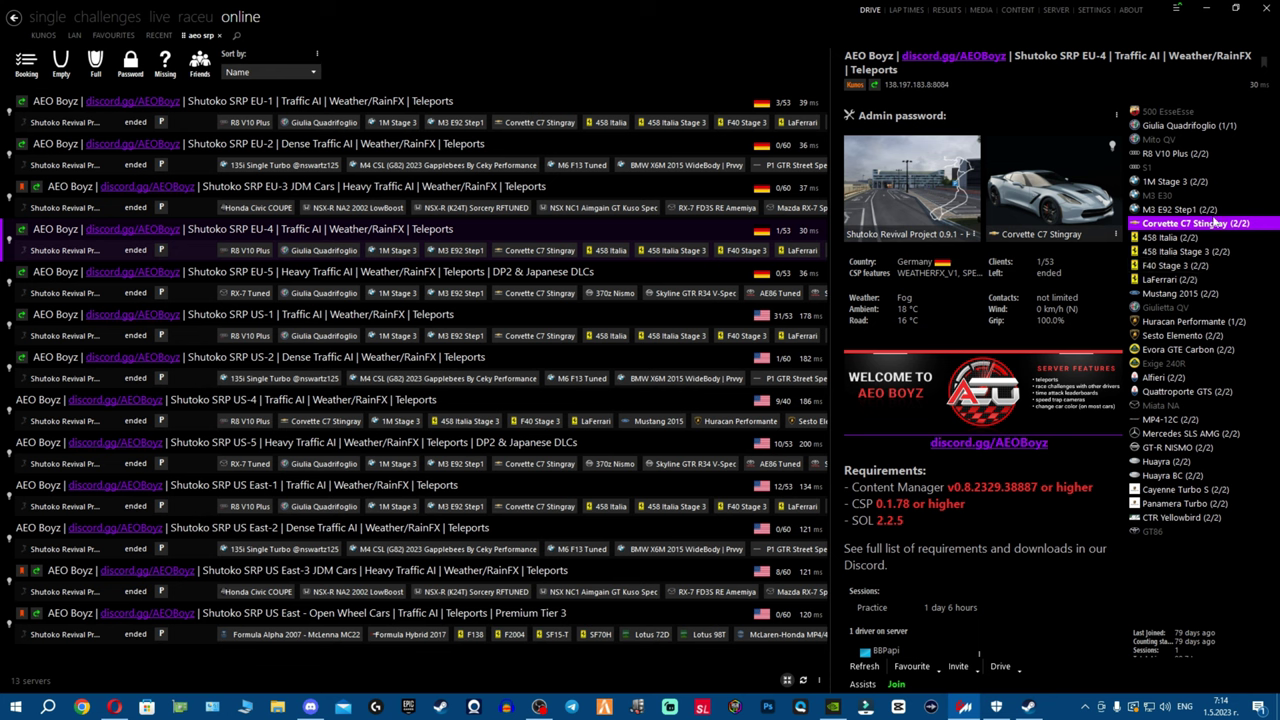
left_click(1195, 336)
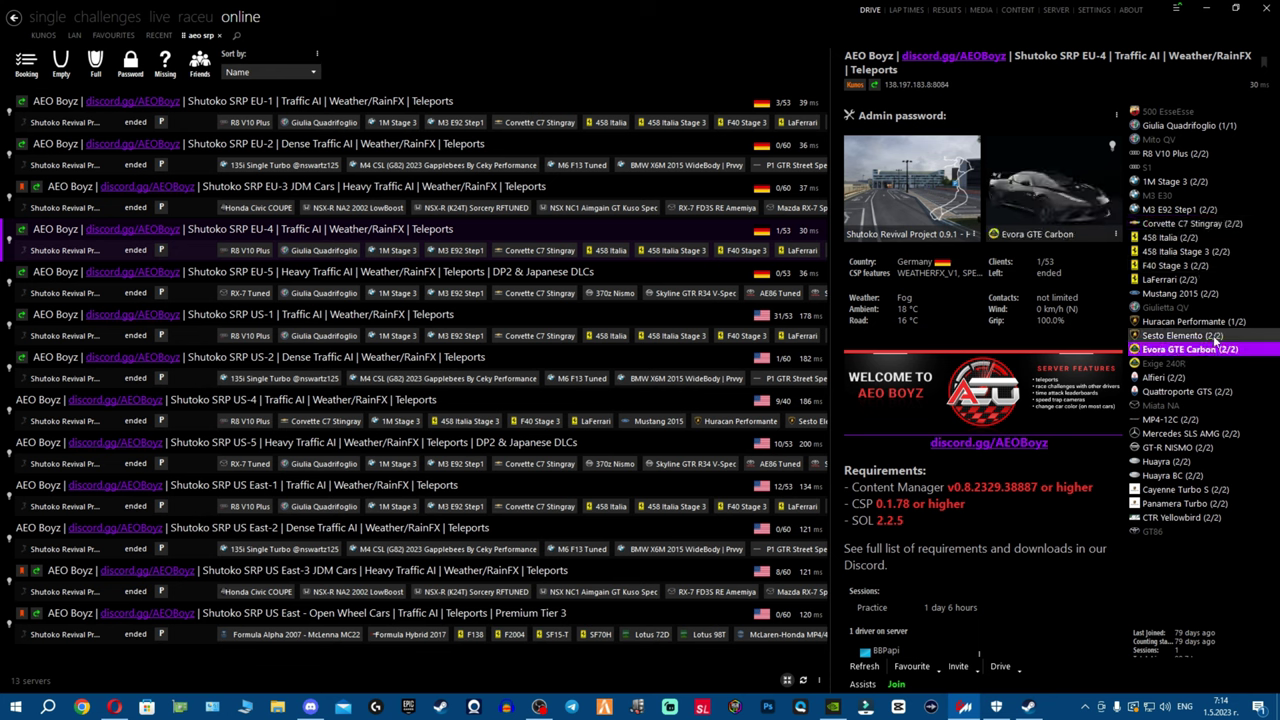
left_click(1205, 321)
left_click(1231, 294)
key("Up")
key("Up")
key("Up")
key("Up")
key("Up")
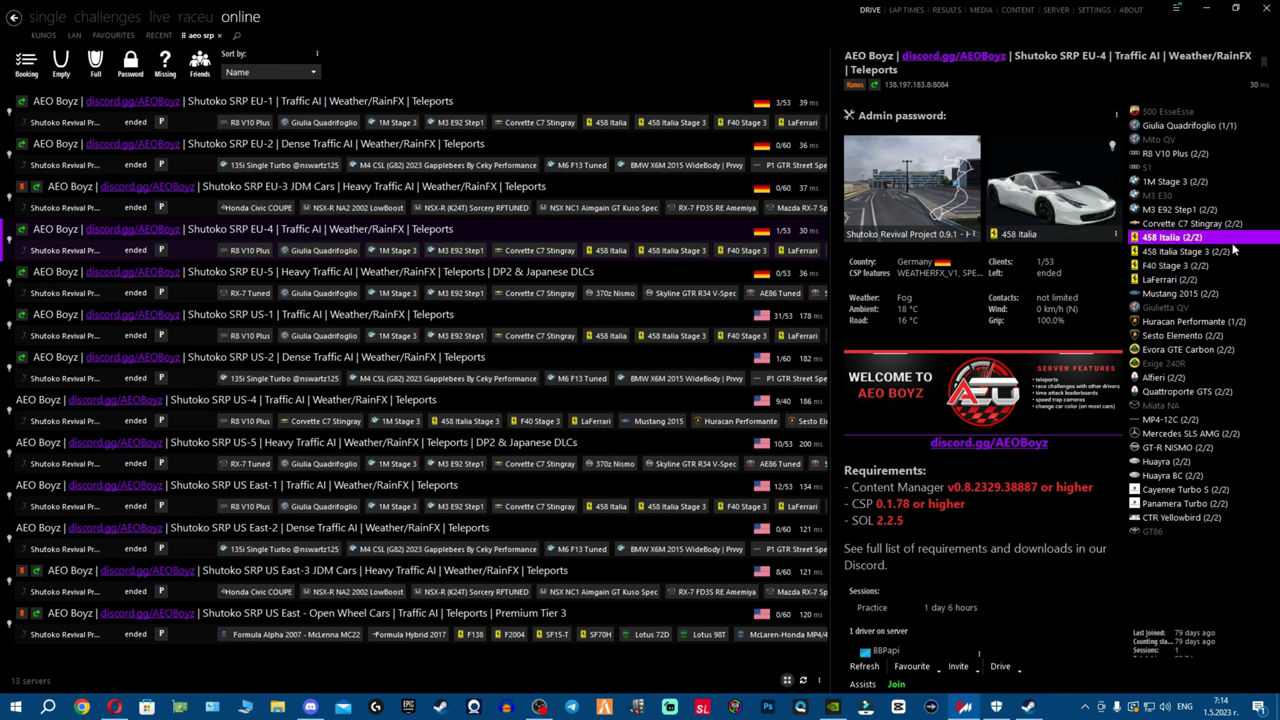
left_click(1211, 447)
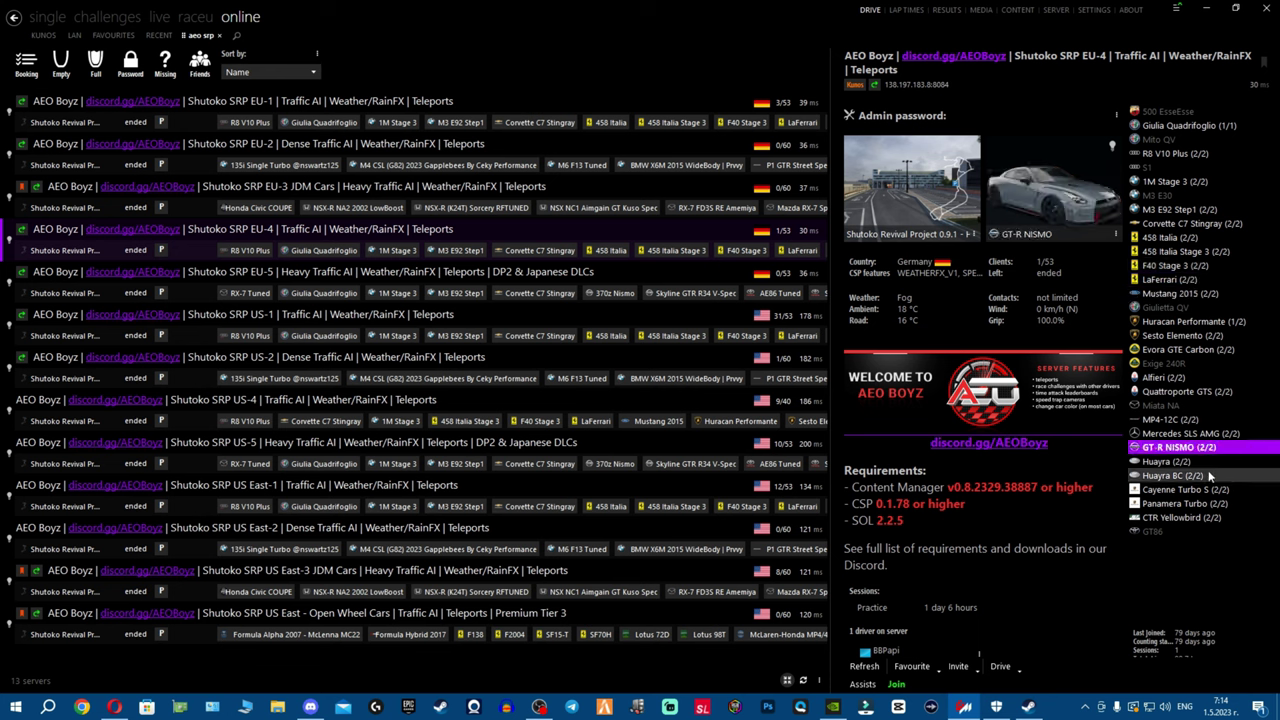
left_click(1208, 475)
left_click(1205, 489)
left_click(1210, 209)
left_click(1215, 180)
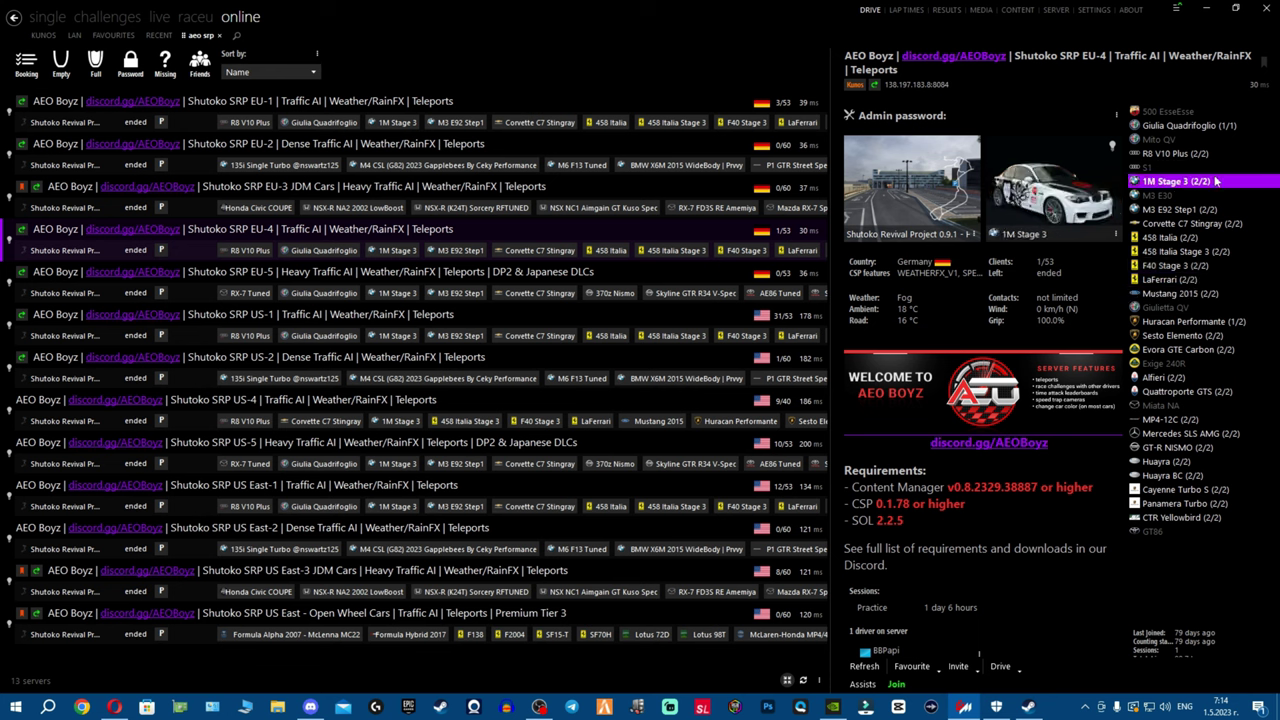
Preview the R8 V10 Plus in the AEO Boyz Shutoko SRP EU-4 server's car list.
left_click(1222, 153)
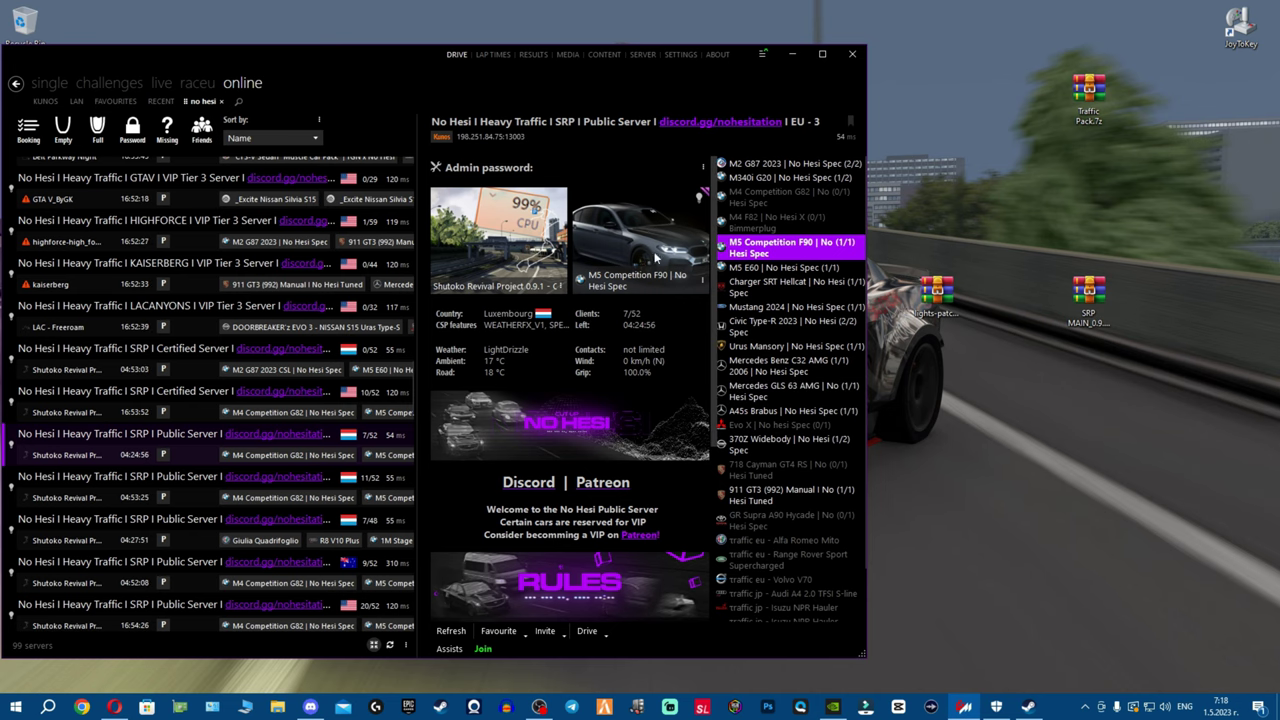
Check the context options of the No Hesi EU-3 server's track and M5 Competition F90, and select the Civic Type-R 2023.
left_click_drag(387, 55, 414, 49)
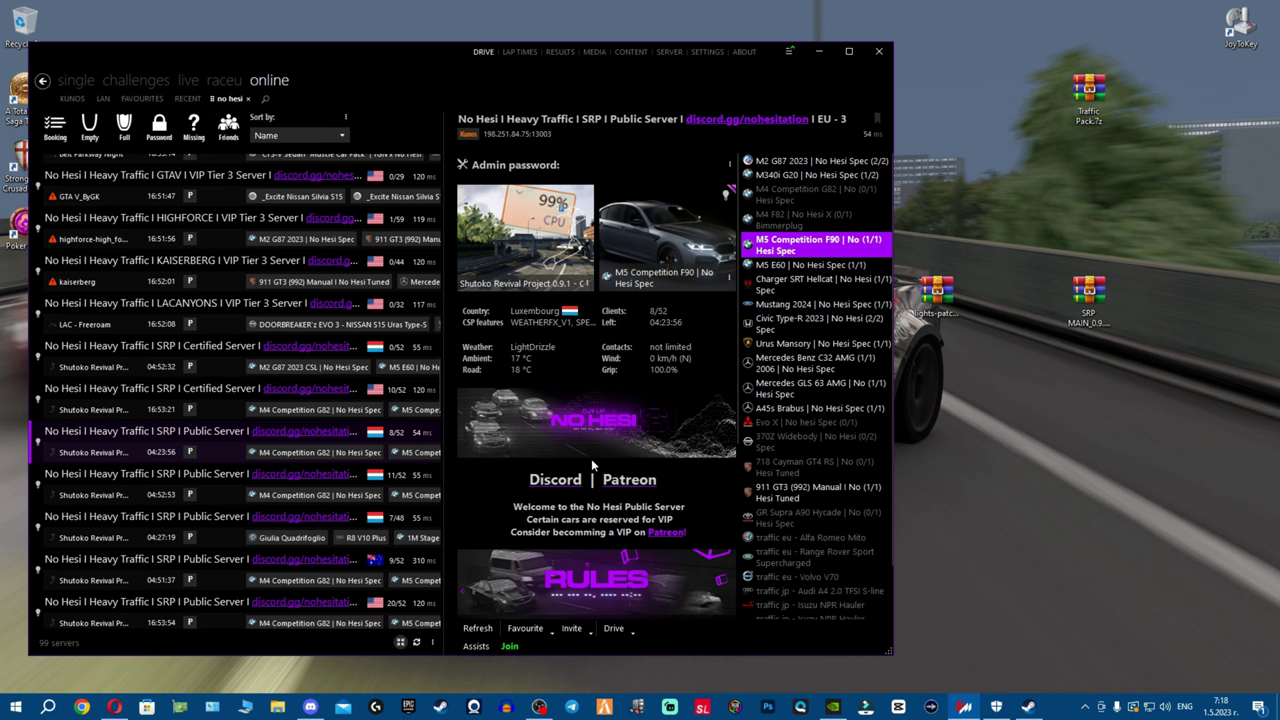
mouse_move(522, 231)
right_click(531, 232)
right_click(664, 208)
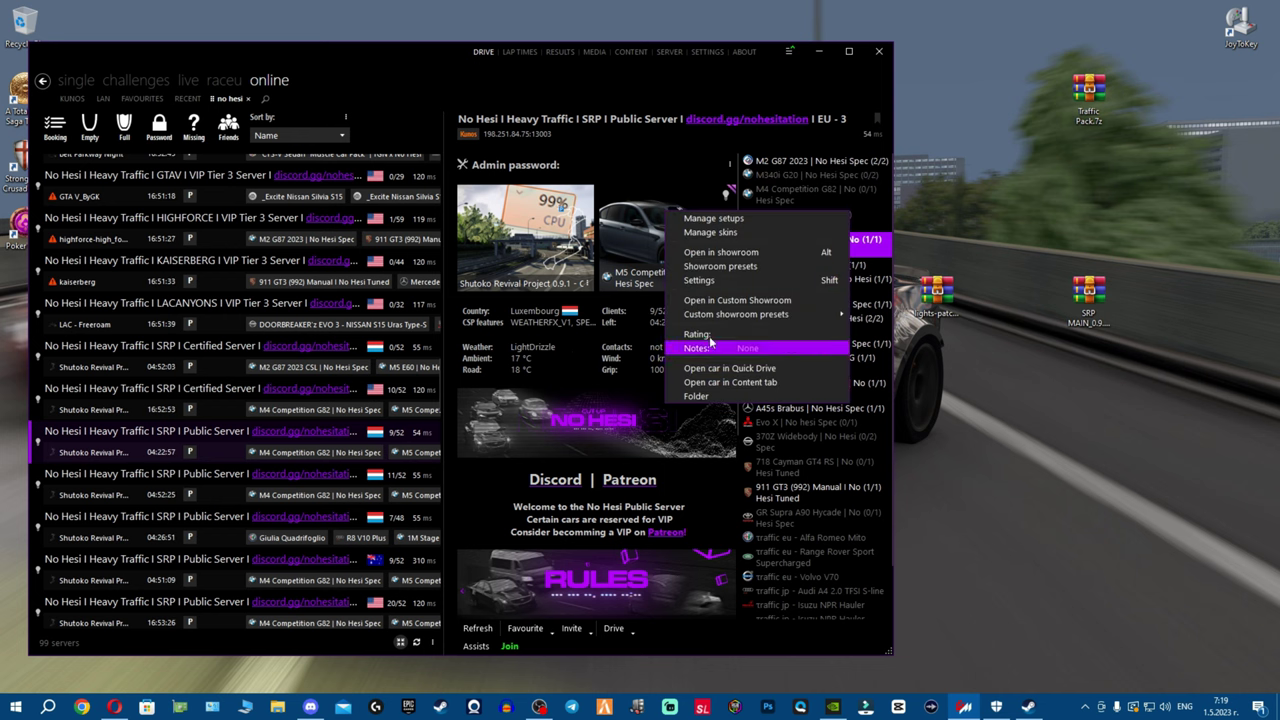
right_click(866, 320)
left_click(596, 267)
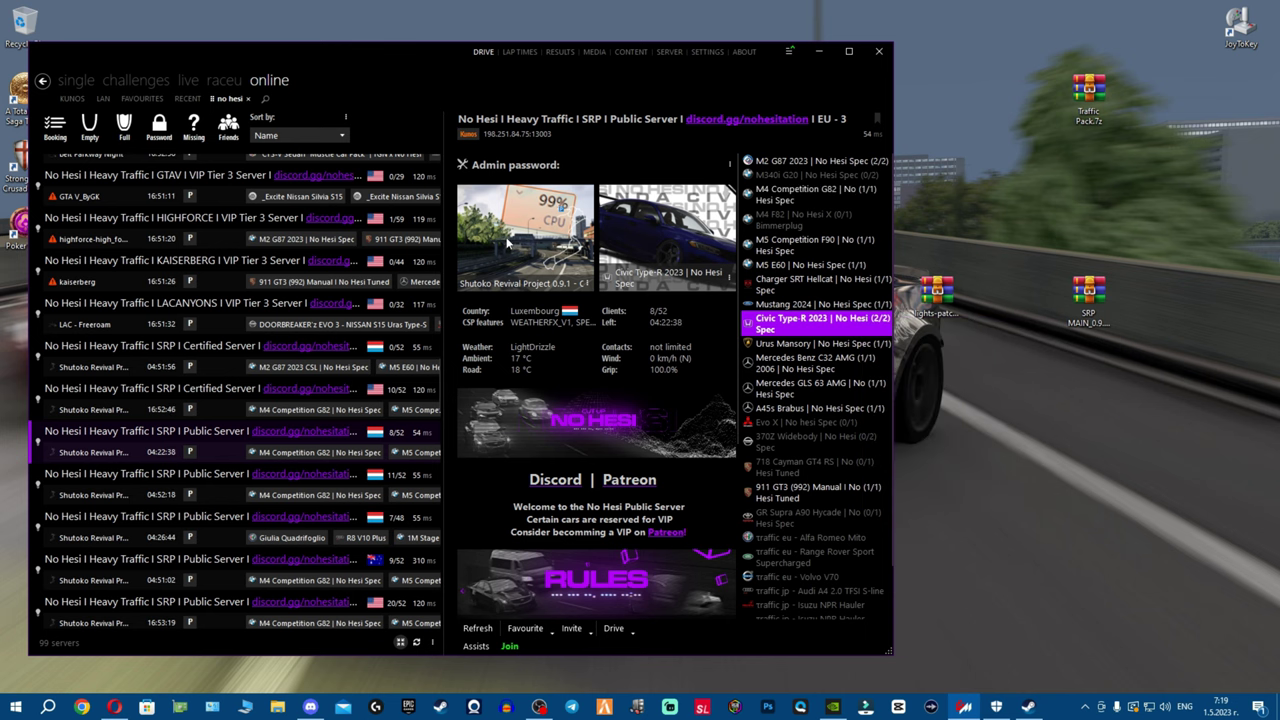
Open the No Hesi EU-3 server track's folder, go up to tracks and delete the shuto_revival_project_beta folder.
right_click(507, 237)
left_click(552, 330)
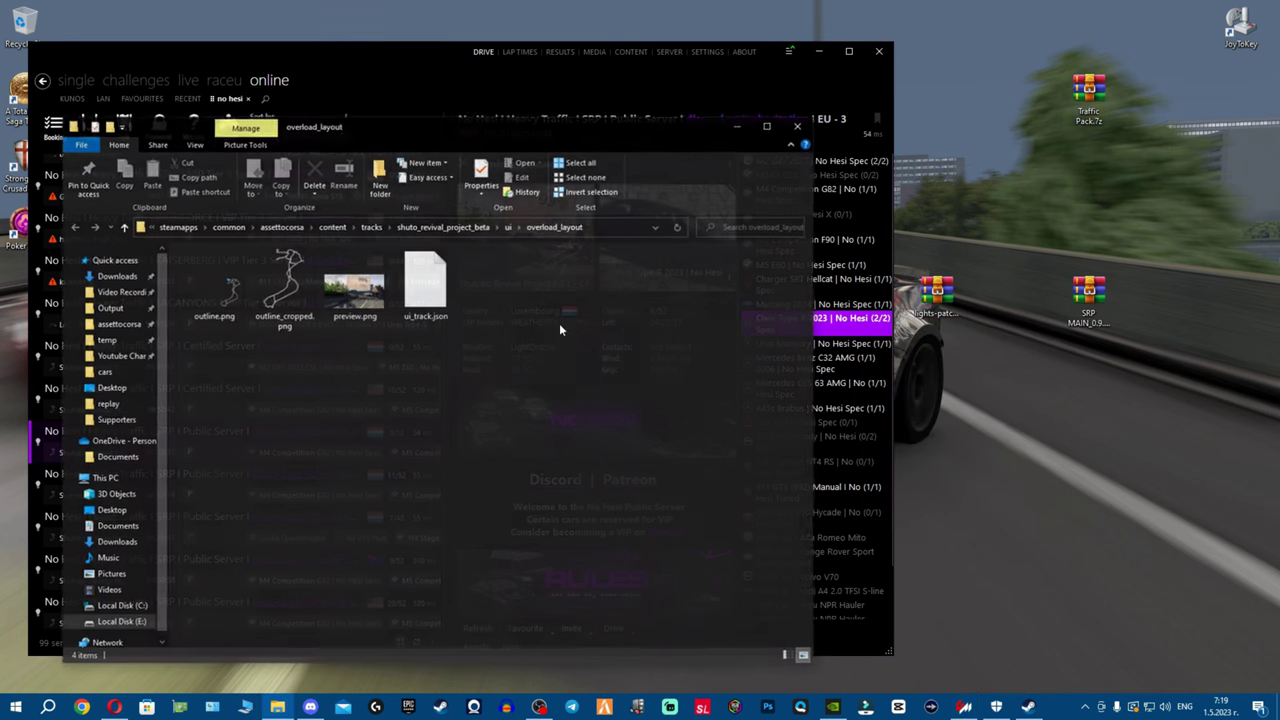
left_click_drag(549, 111, 526, 92)
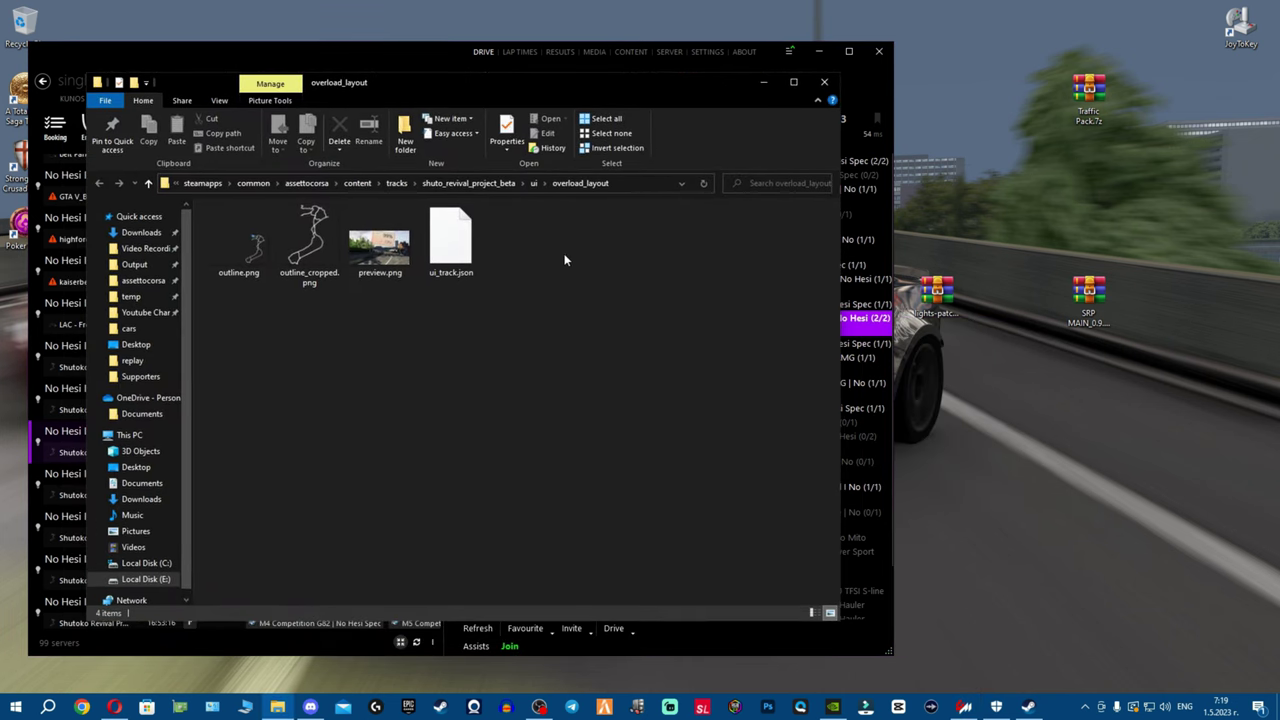
left_click(397, 183)
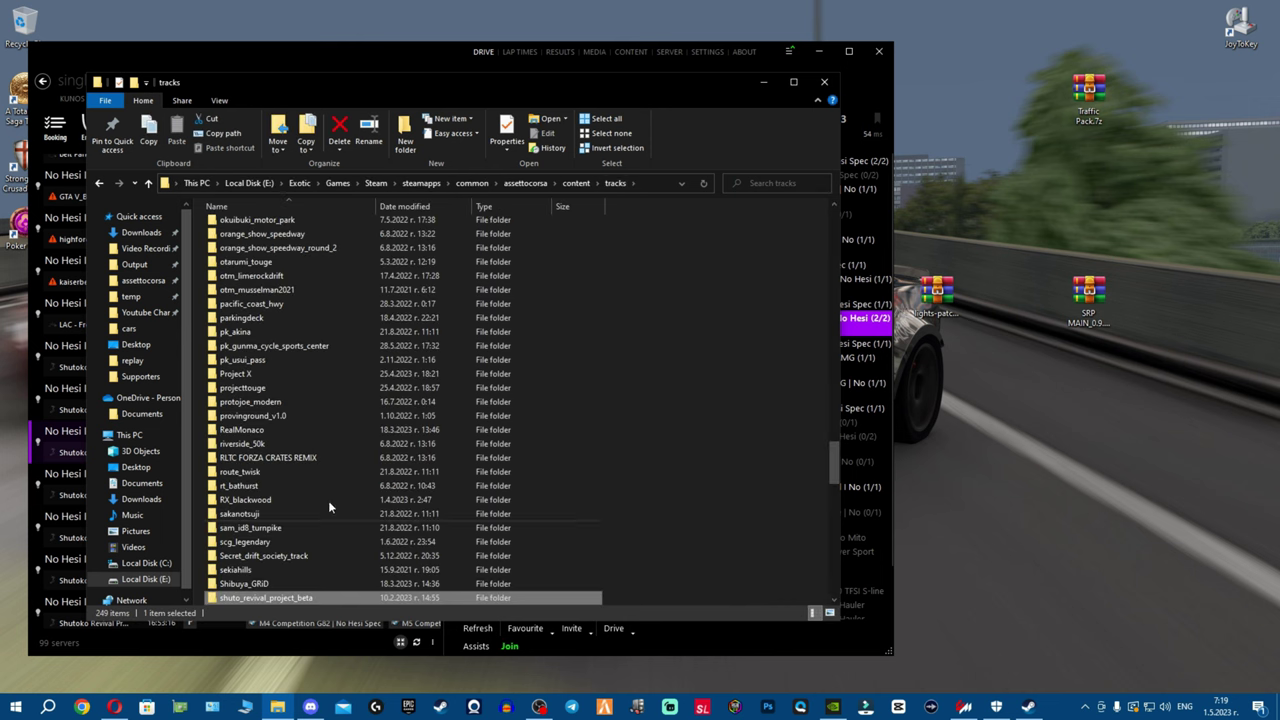
scroll(340, 347, "down", 6)
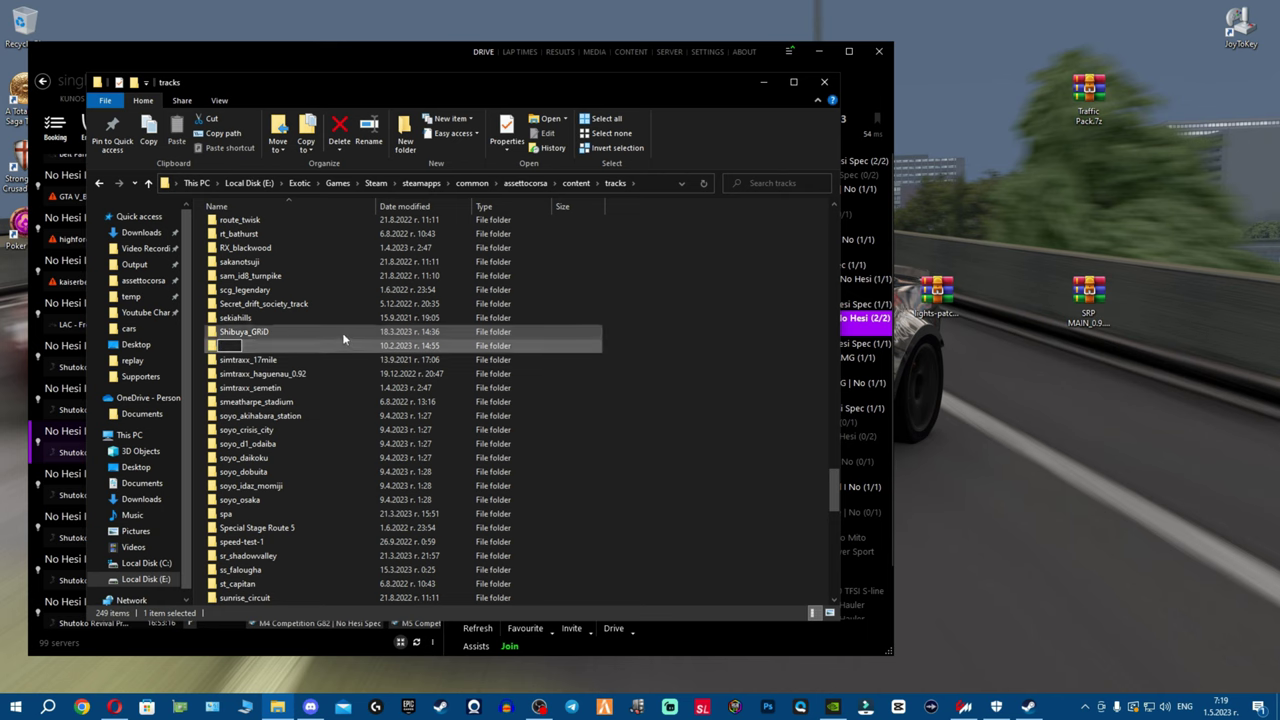
key("Delete")
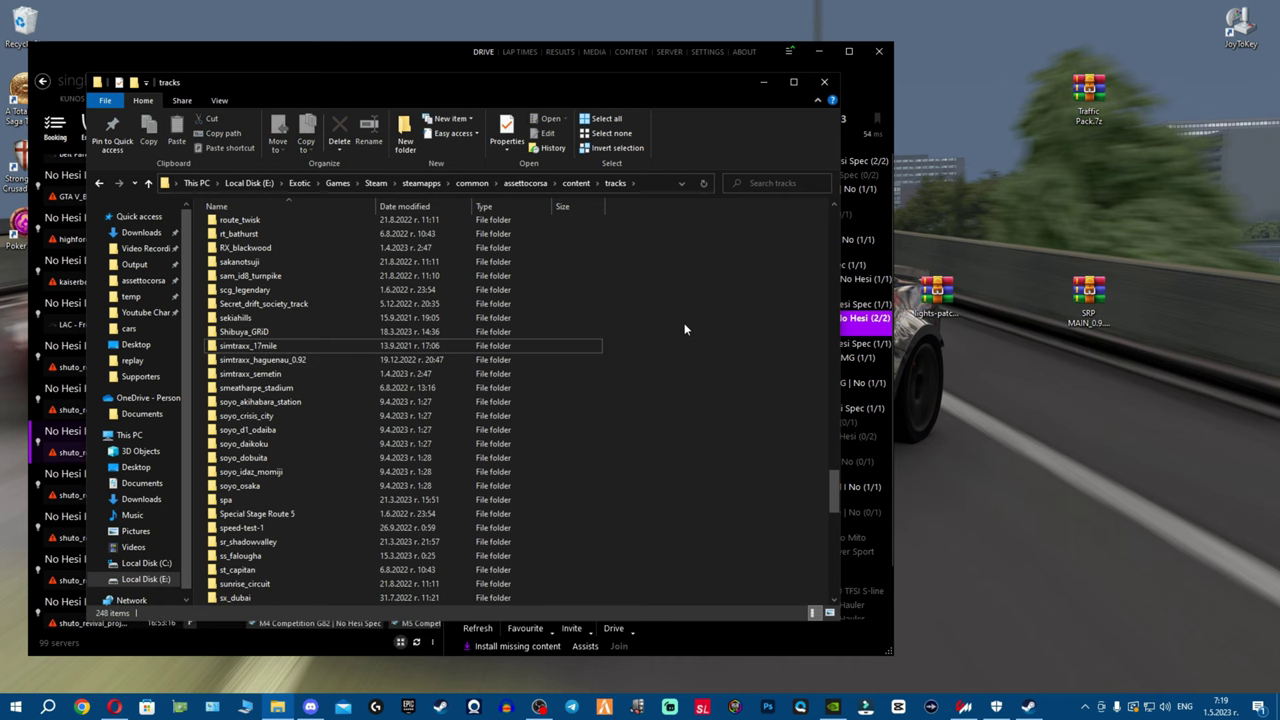
Open the SRP MAIN_0.9.1_OFFICIAL.7z archive from the desktop and go into its content\tracks folder.
double_click(1078, 296)
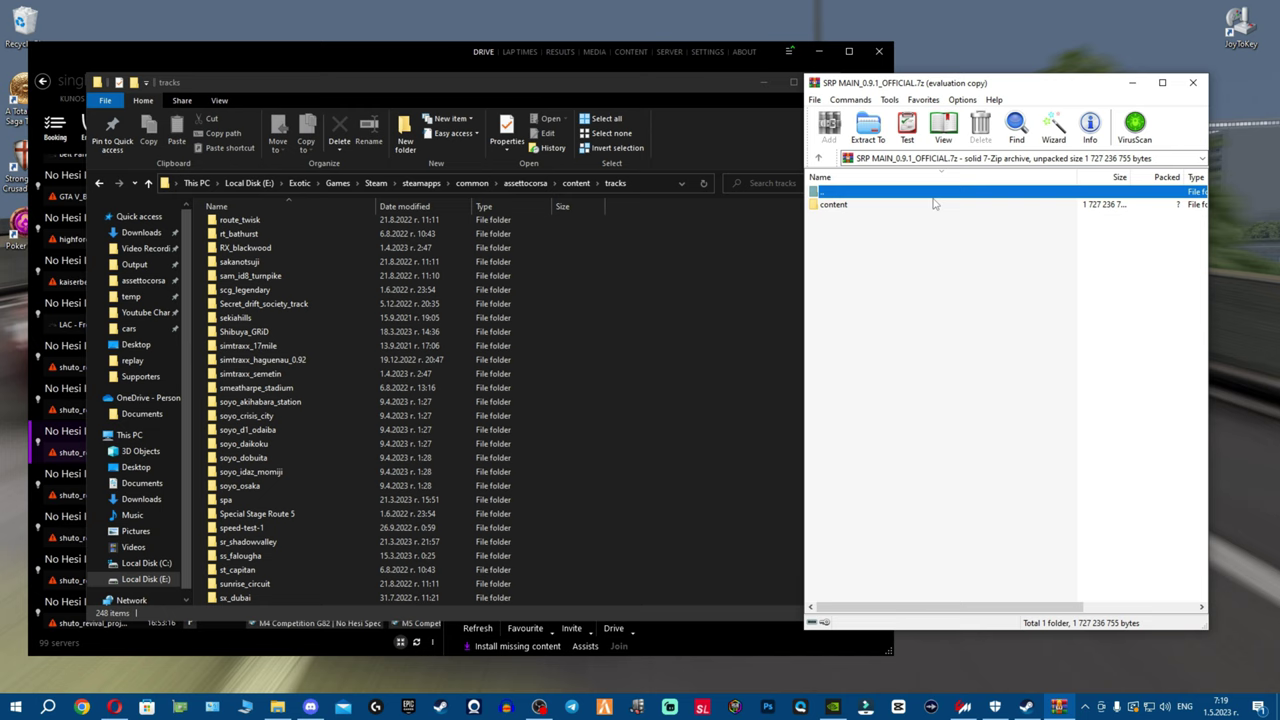
double_click(930, 205)
left_click(1108, 303)
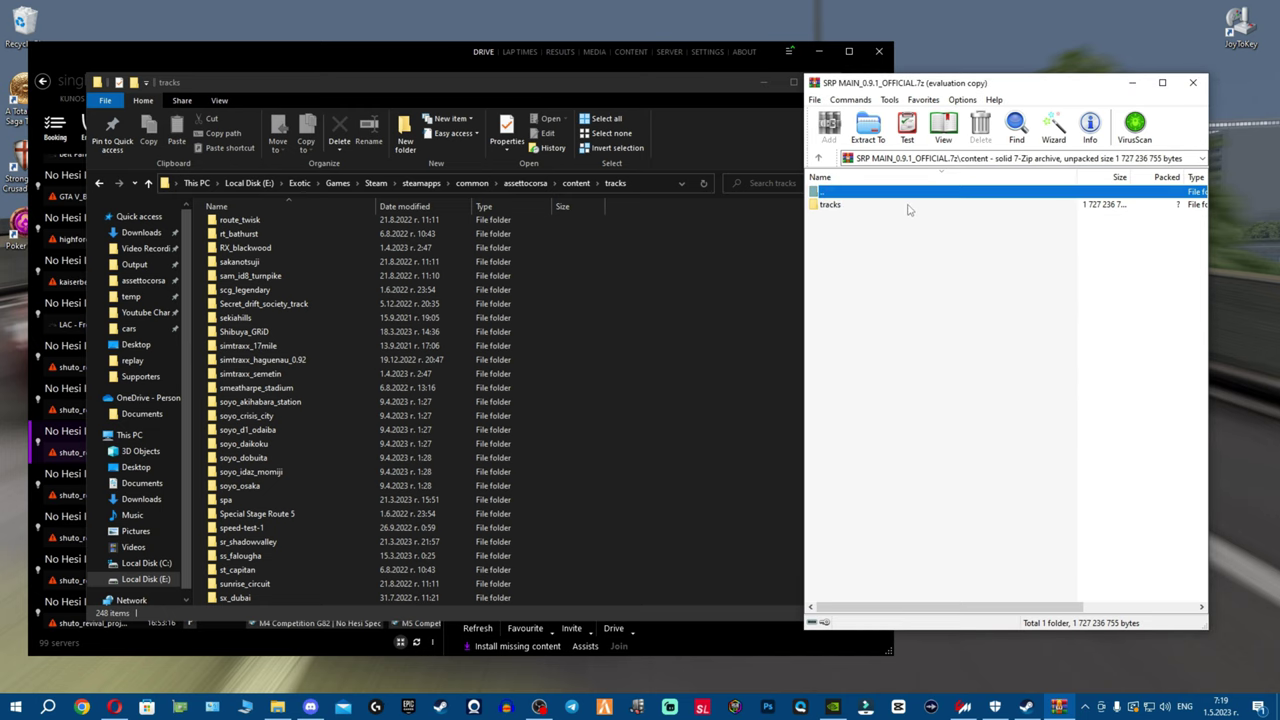
double_click(925, 205)
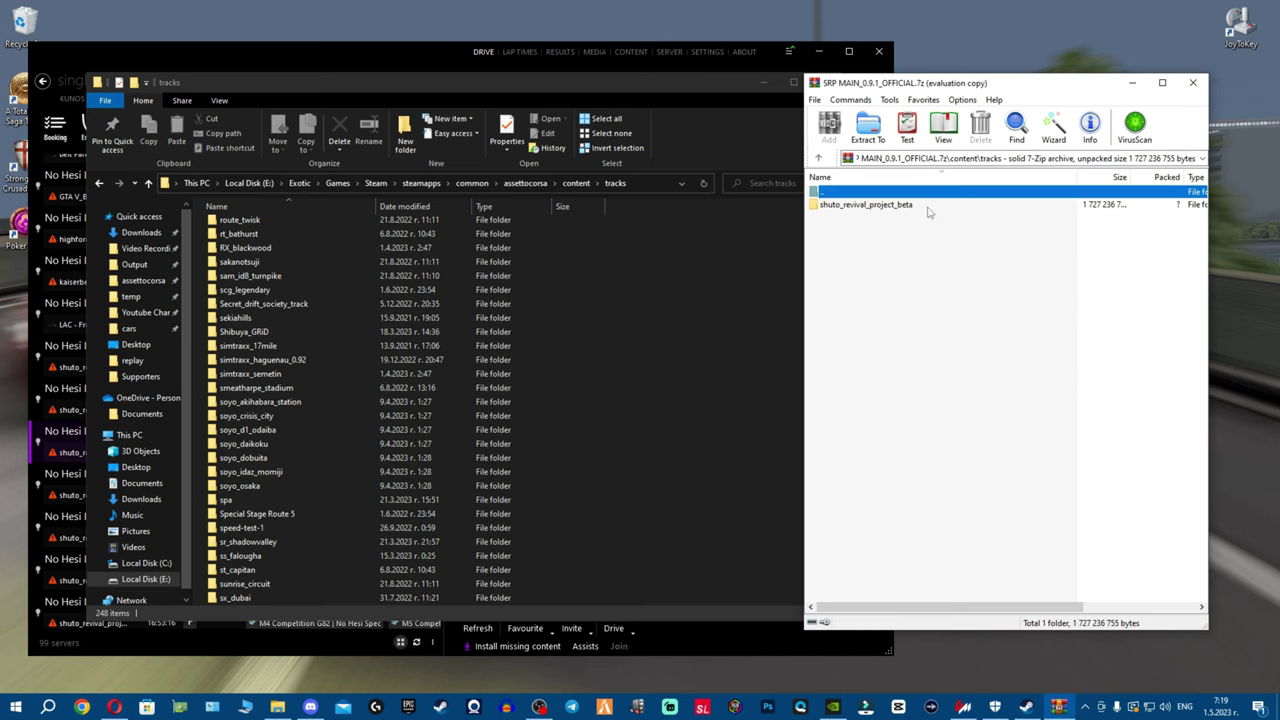
Extract shuto_revival_project_beta from the archive into Assetto Corsa's tracks folder and close both the folder and archive windows.
left_click(926, 206)
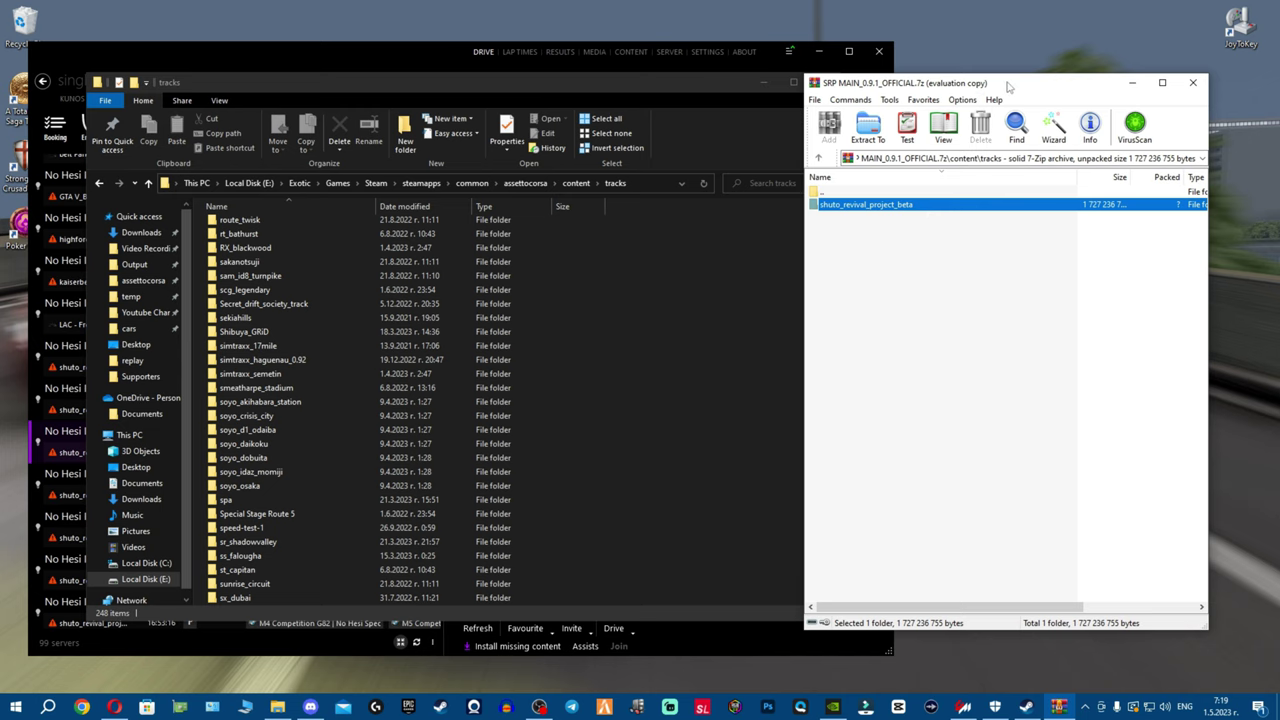
left_click_drag(1009, 87, 1062, 79)
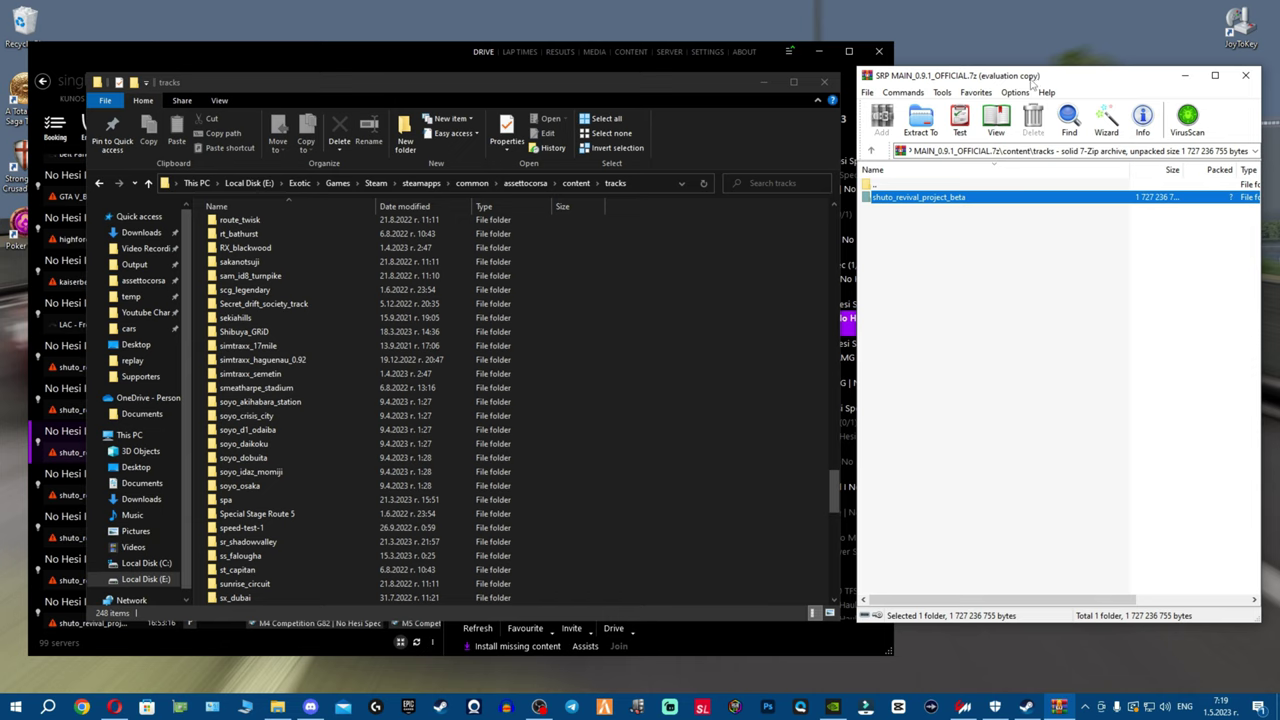
left_click_drag(980, 200, 785, 365)
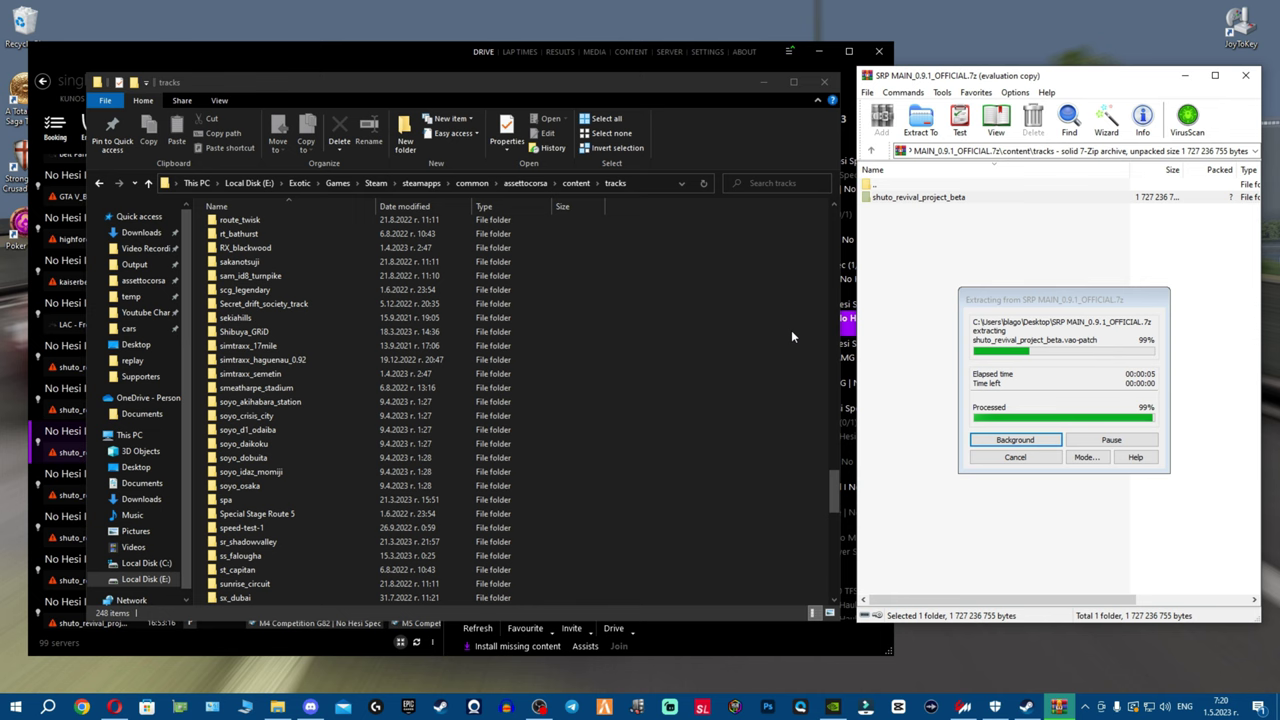
left_click(823, 82)
left_click(1246, 77)
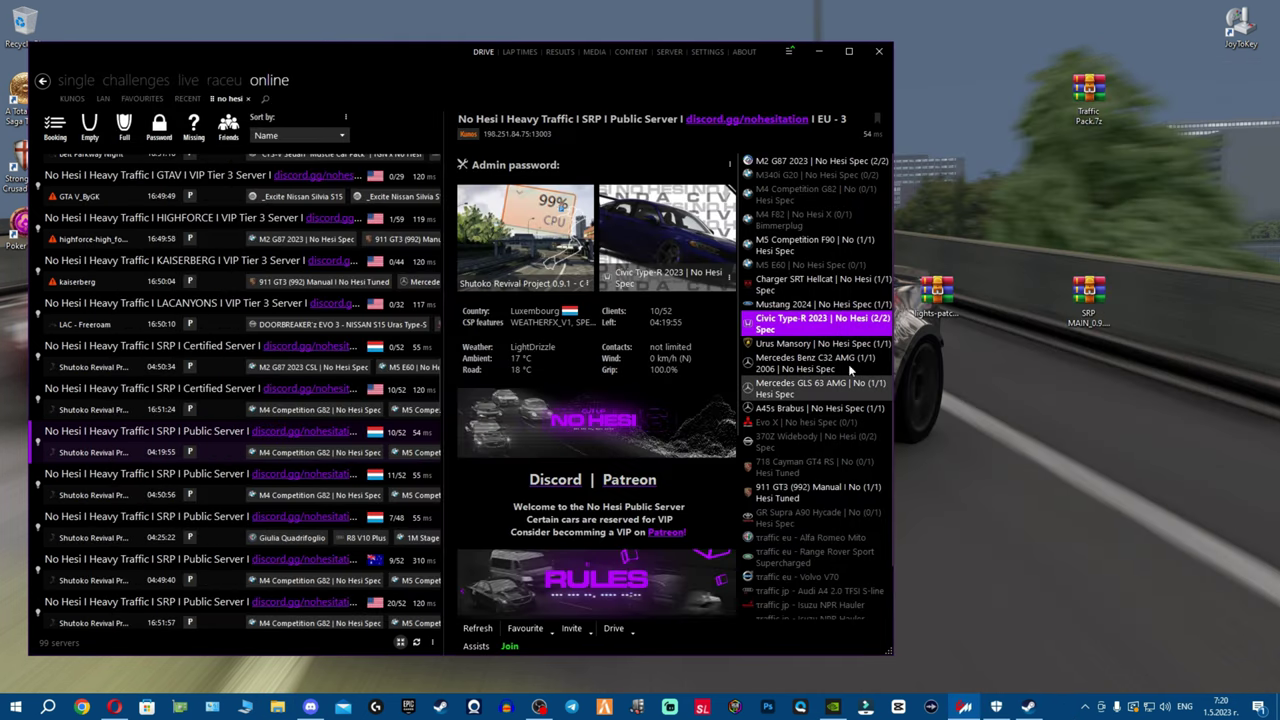
Browse the No Hesi EU-3 server's car list, previewing the M2 G87 2023 and the M4 Competition G82.
mouse_move(790, 323)
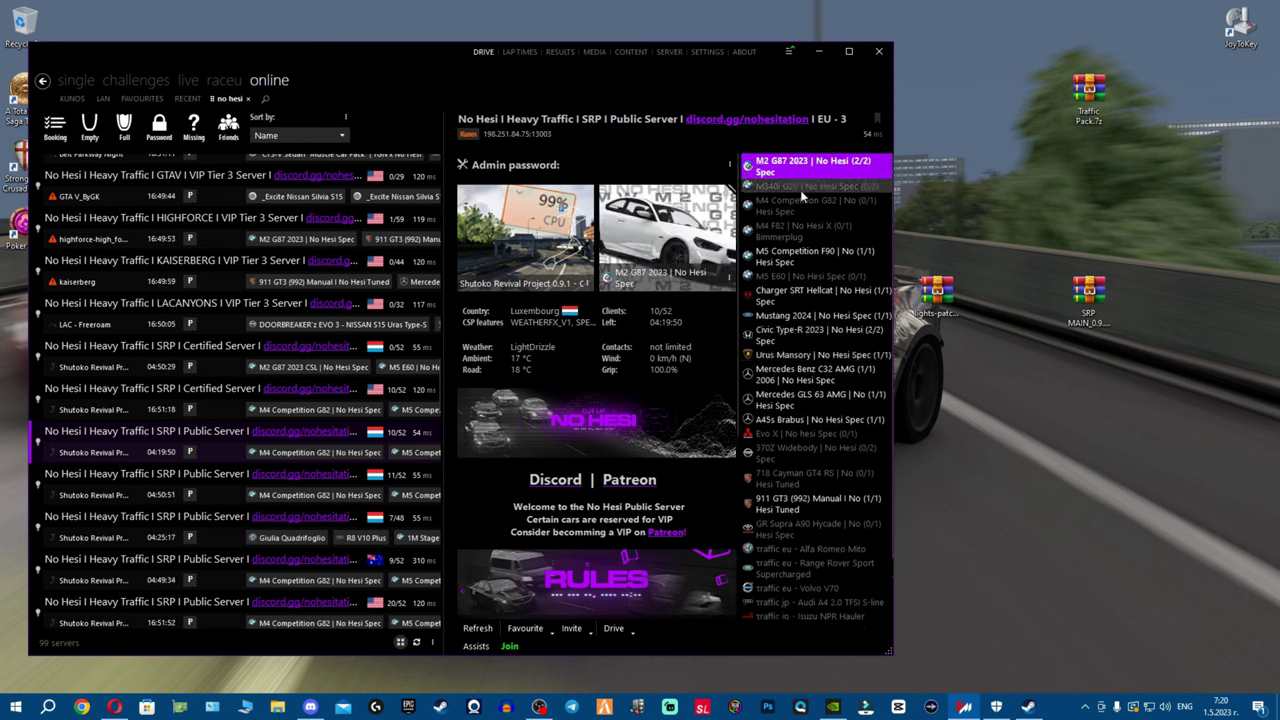
scroll(813, 378, "down", 3)
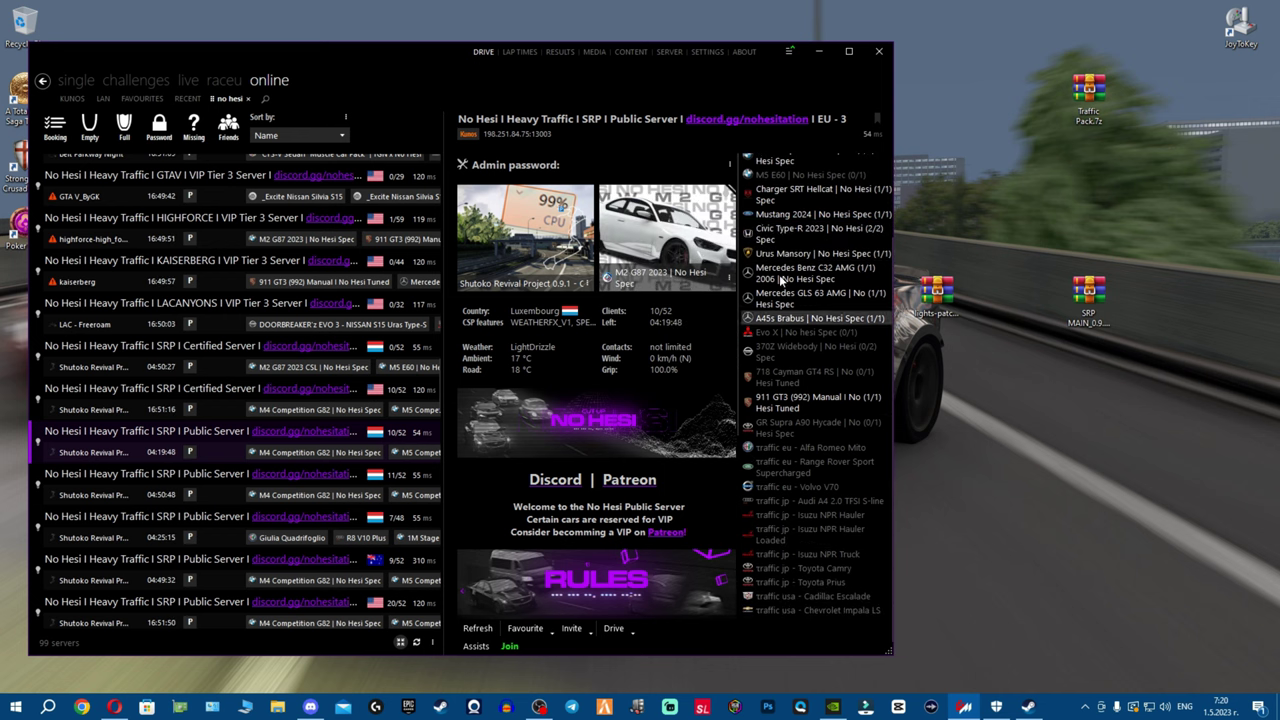
scroll(800, 420, "up", 3)
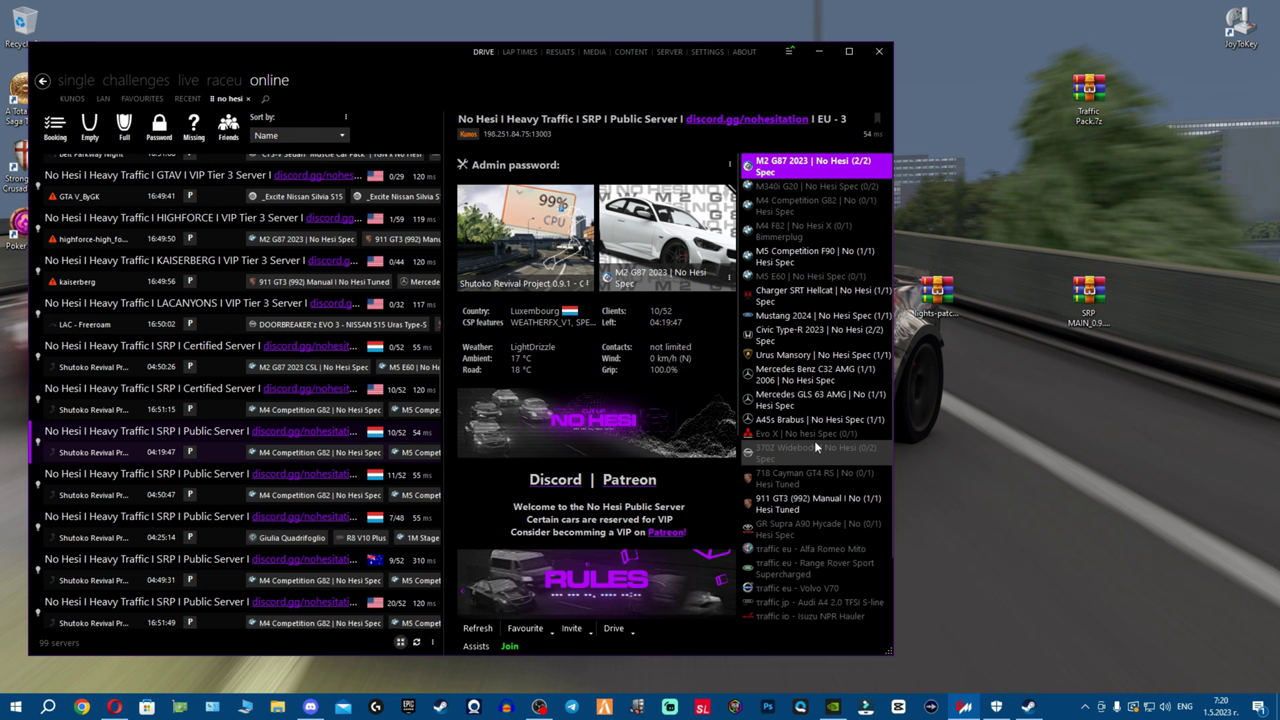
left_click(785, 211)
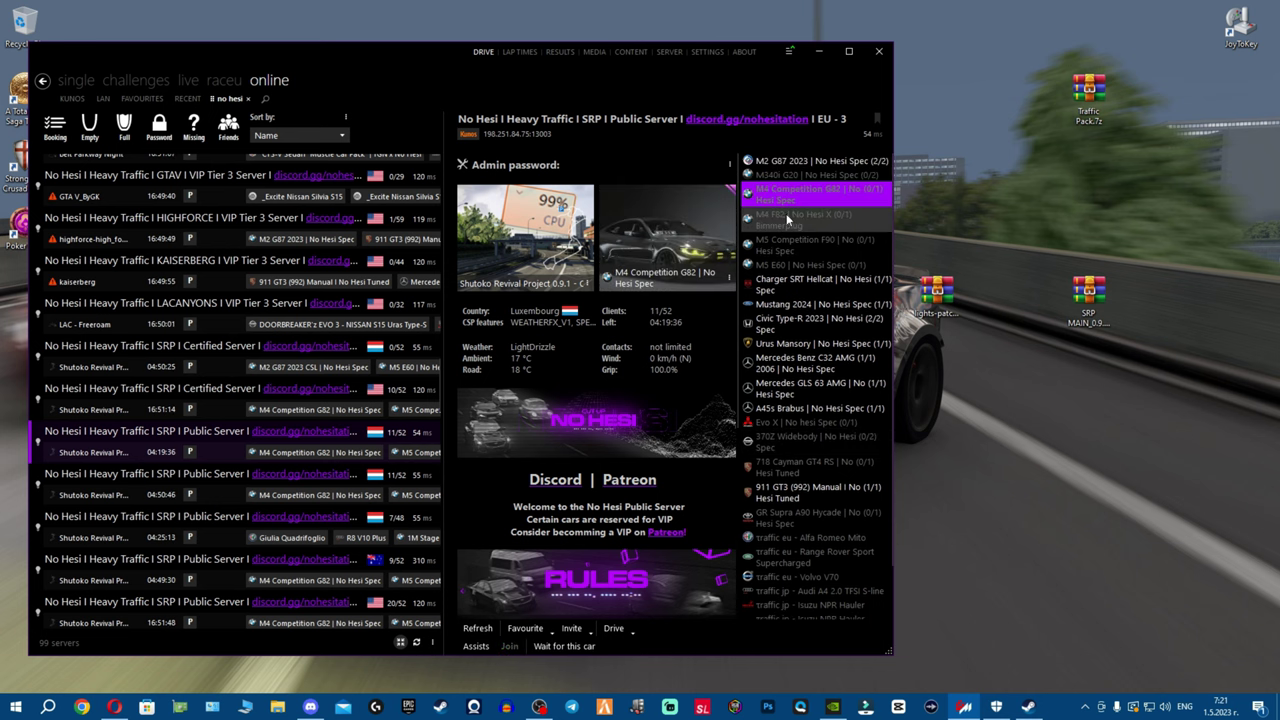
Open the Charger SRT Hellcat's location from the server's car list, delete the nohesi_hellcat_charger folder and close the cars folder.
left_click(798, 285)
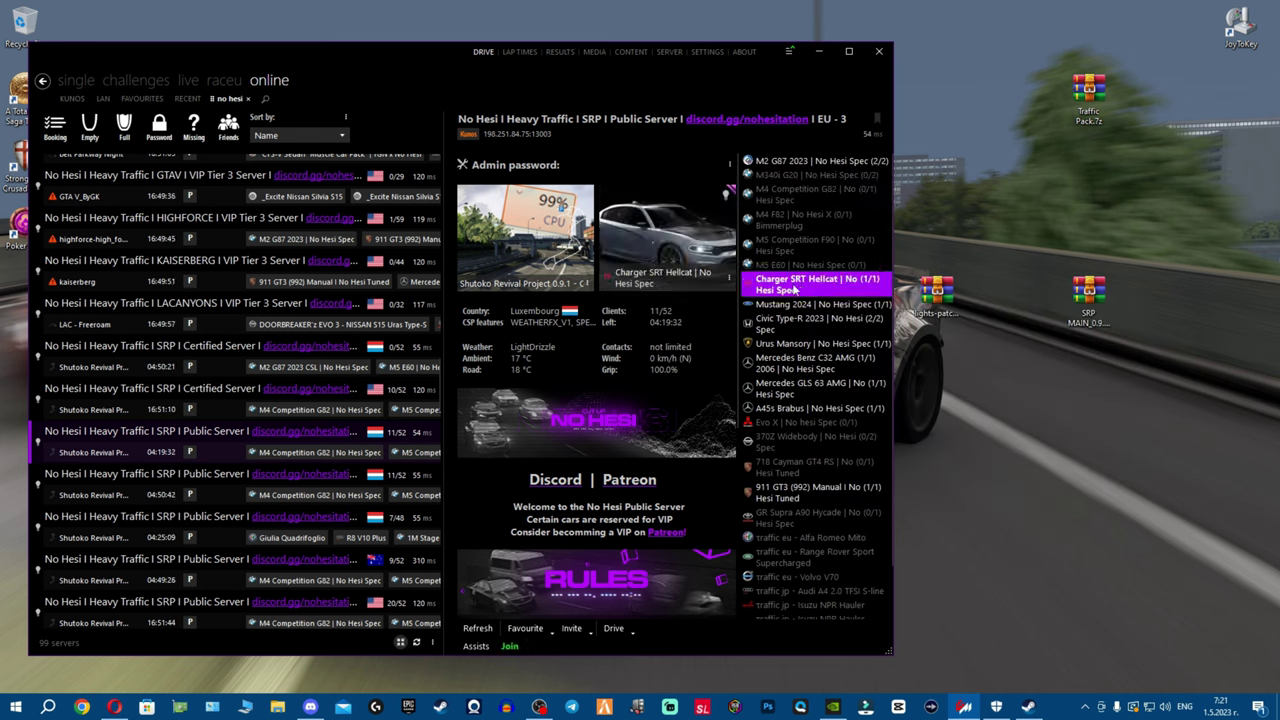
right_click(812, 285)
left_click(860, 473)
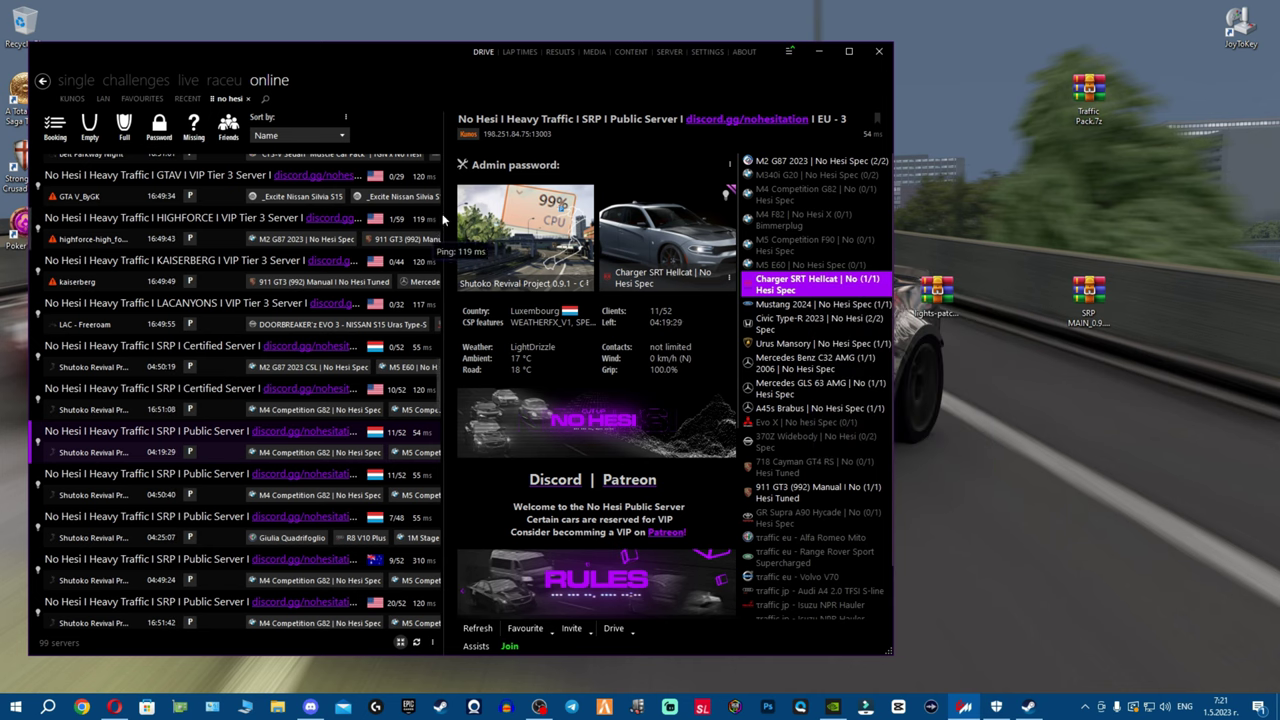
left_click(507, 183)
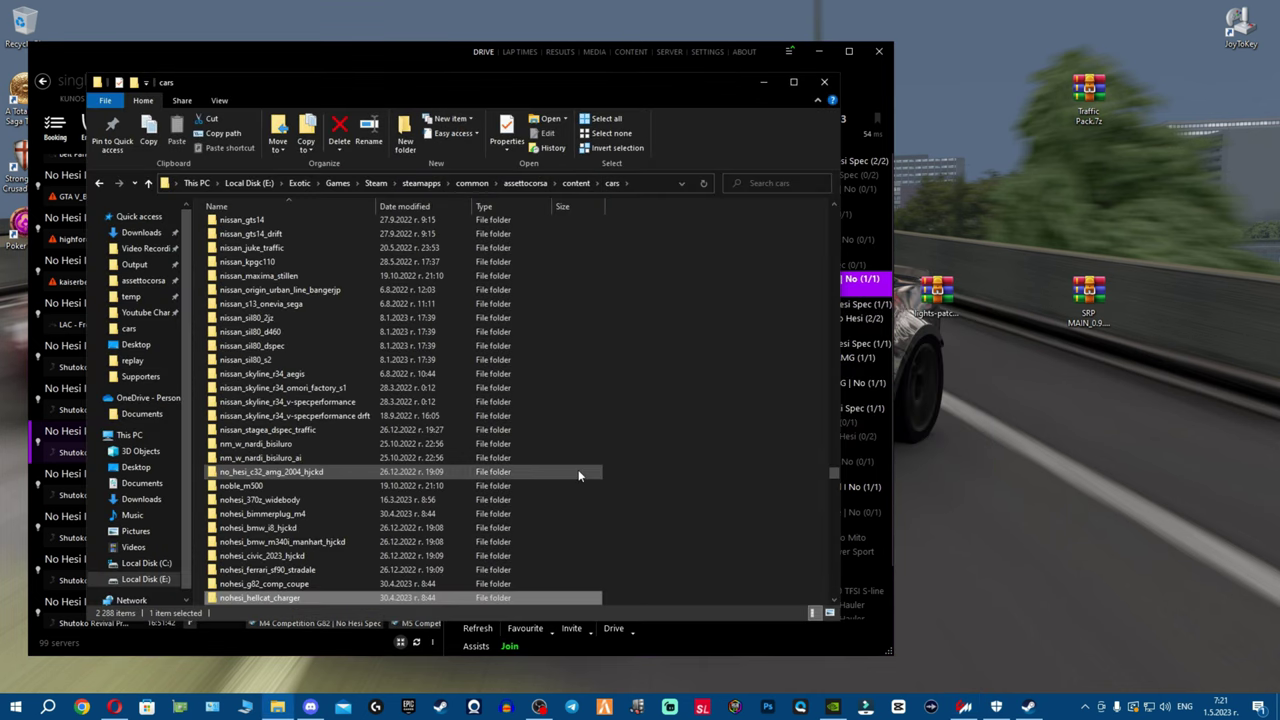
key("Delete")
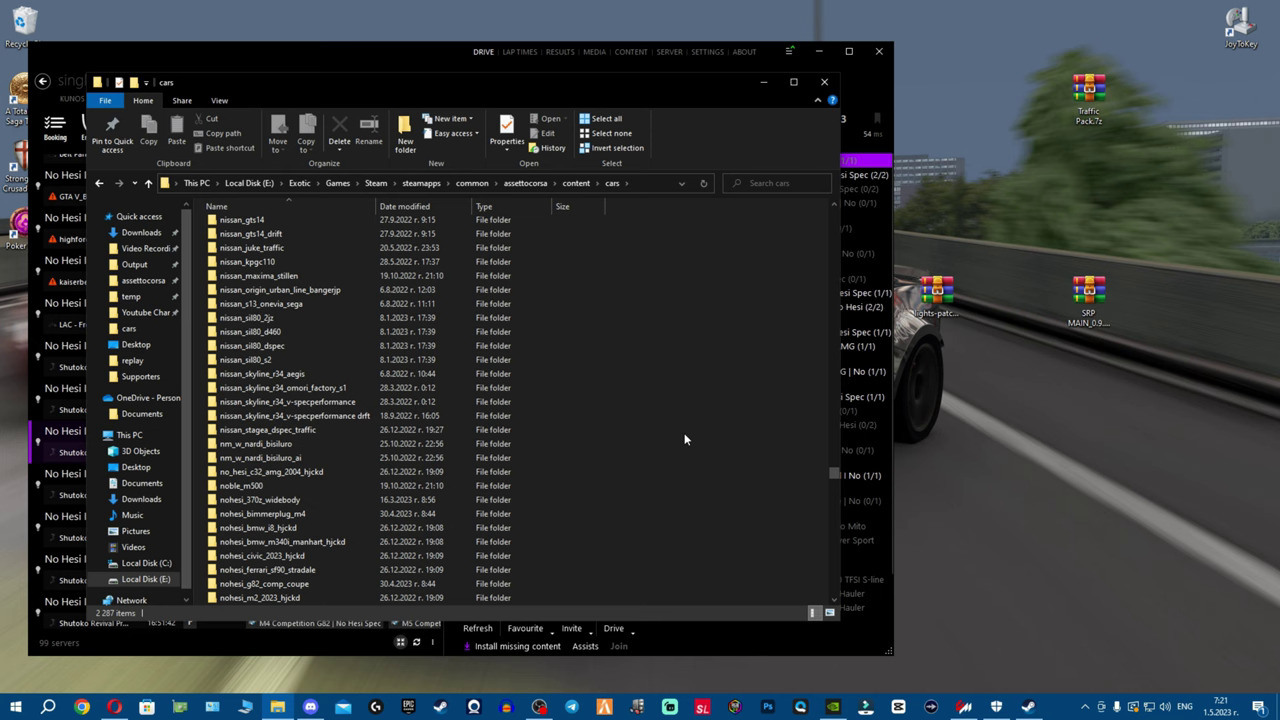
left_click(824, 81)
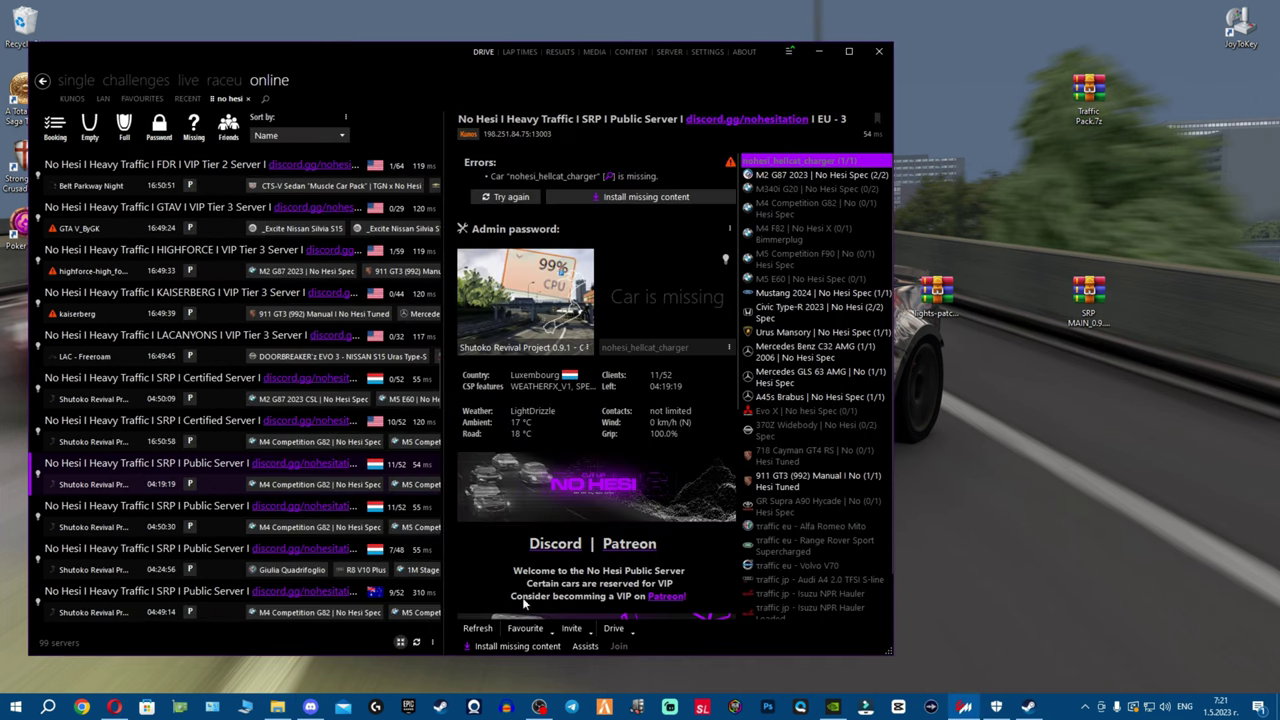
Install the server's missing content by downloading and installing the nohesi_hellcat_charger-1.7z car package.
left_click(519, 648)
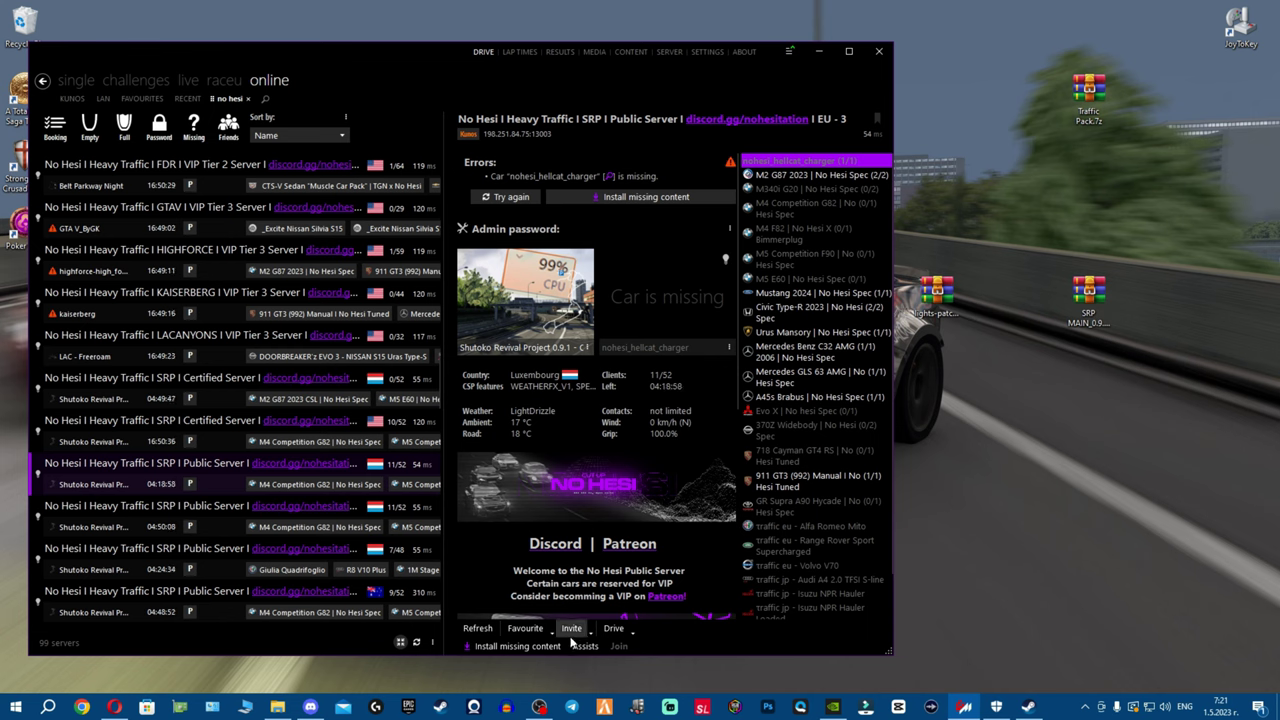
left_click(517, 646)
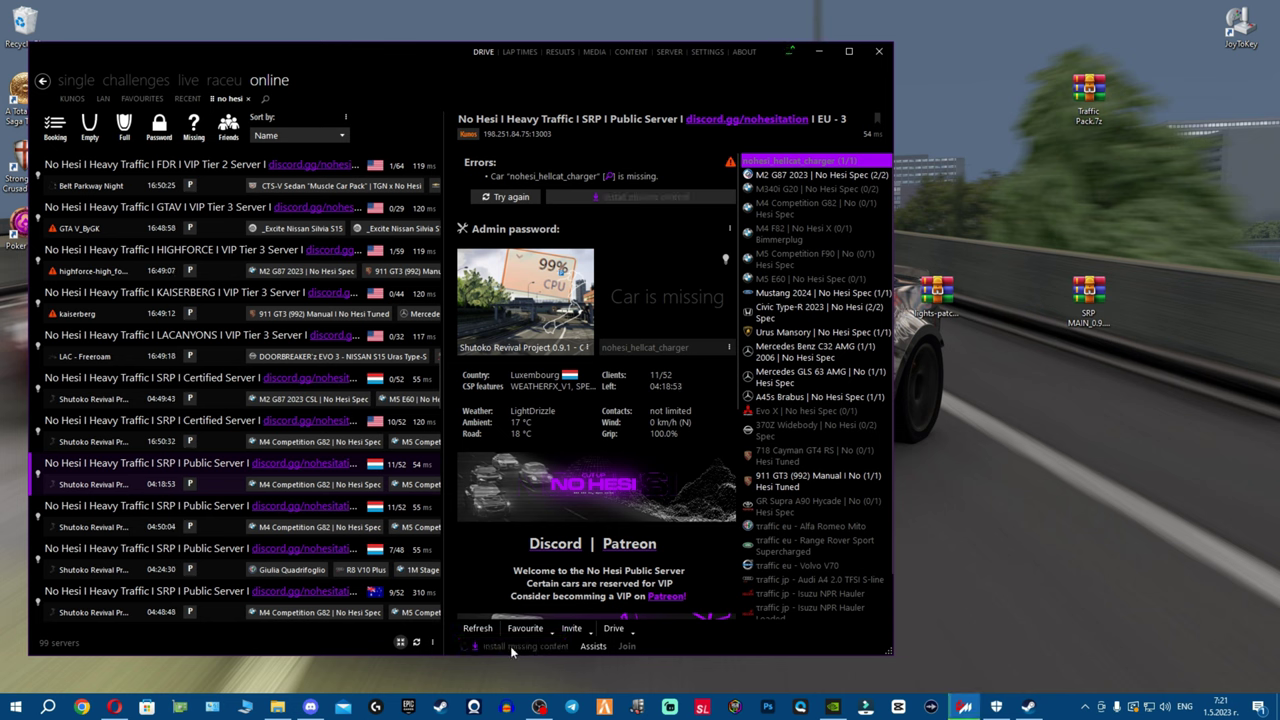
left_click(789, 53)
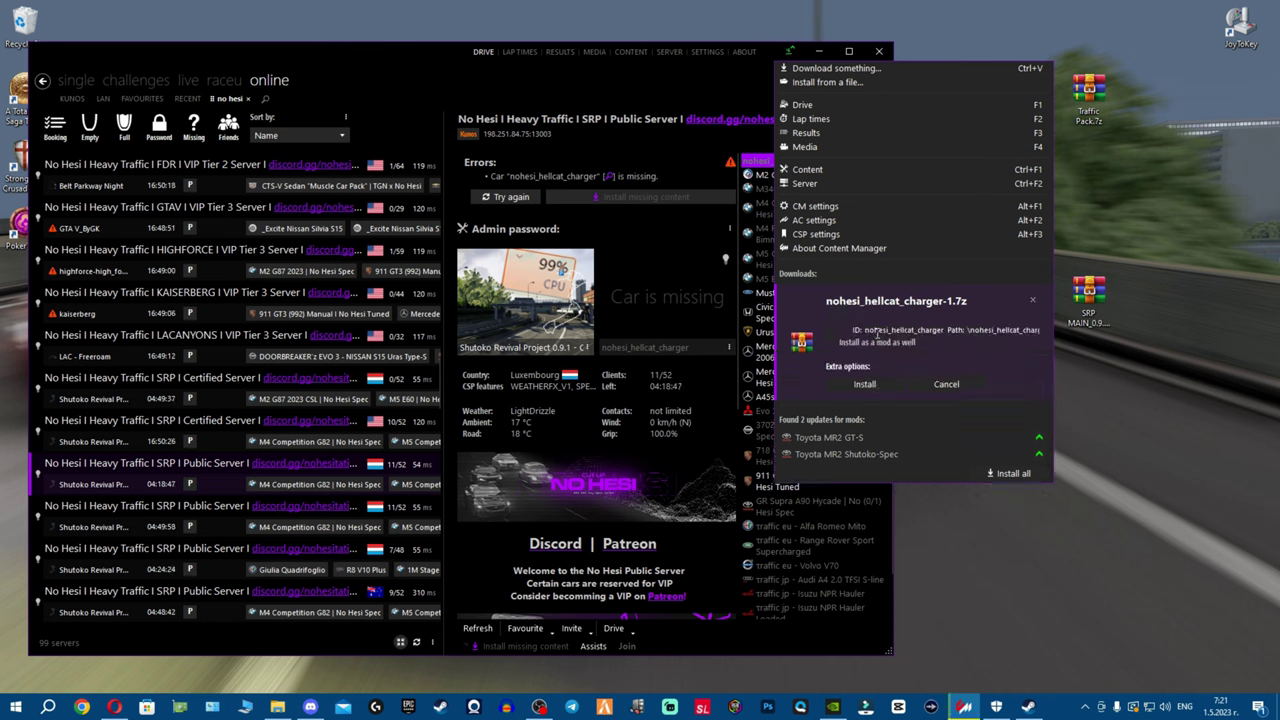
left_click(864, 384)
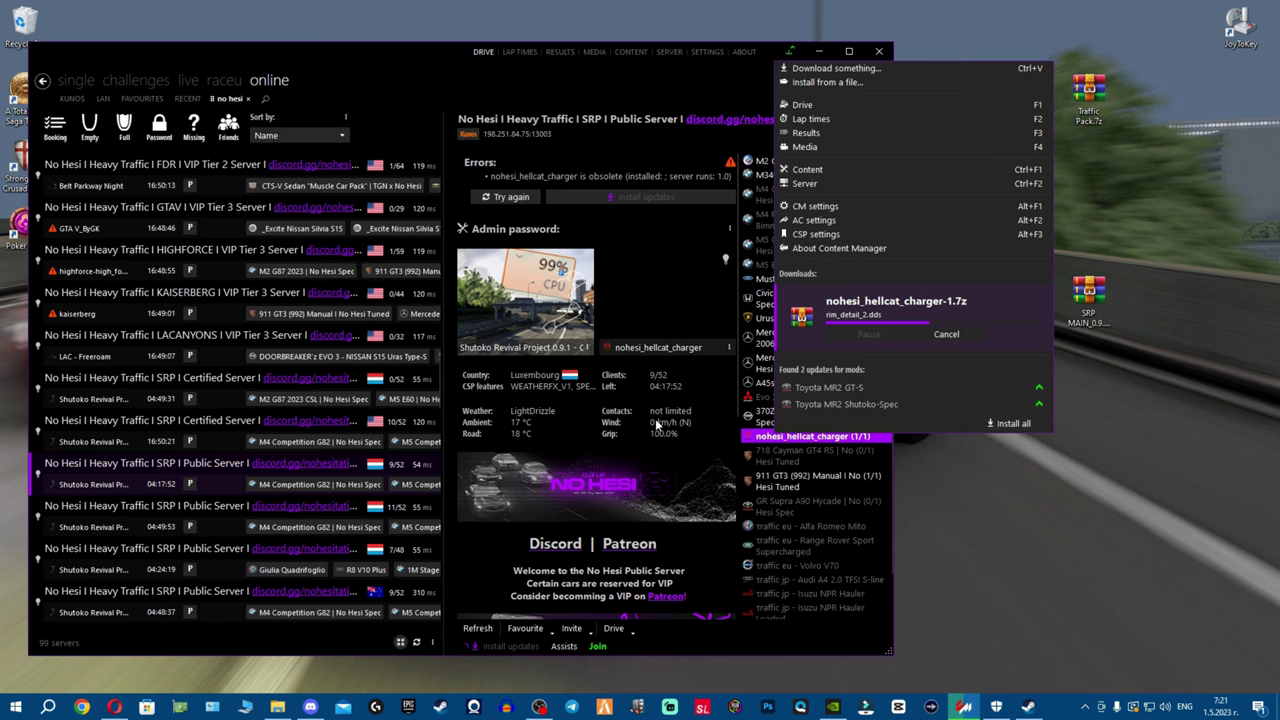
left_click(644, 148)
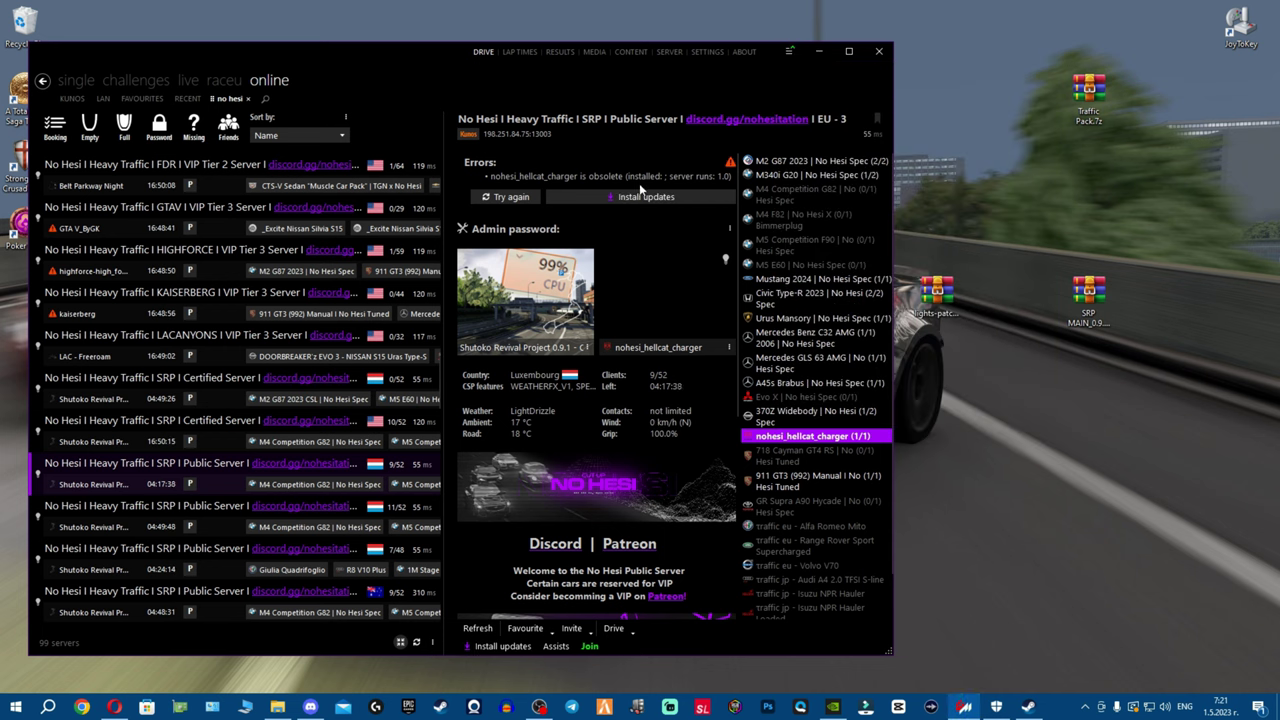
Install the server's update for the obsolete nohesi_hellcat_charger car.
left_click(665, 198)
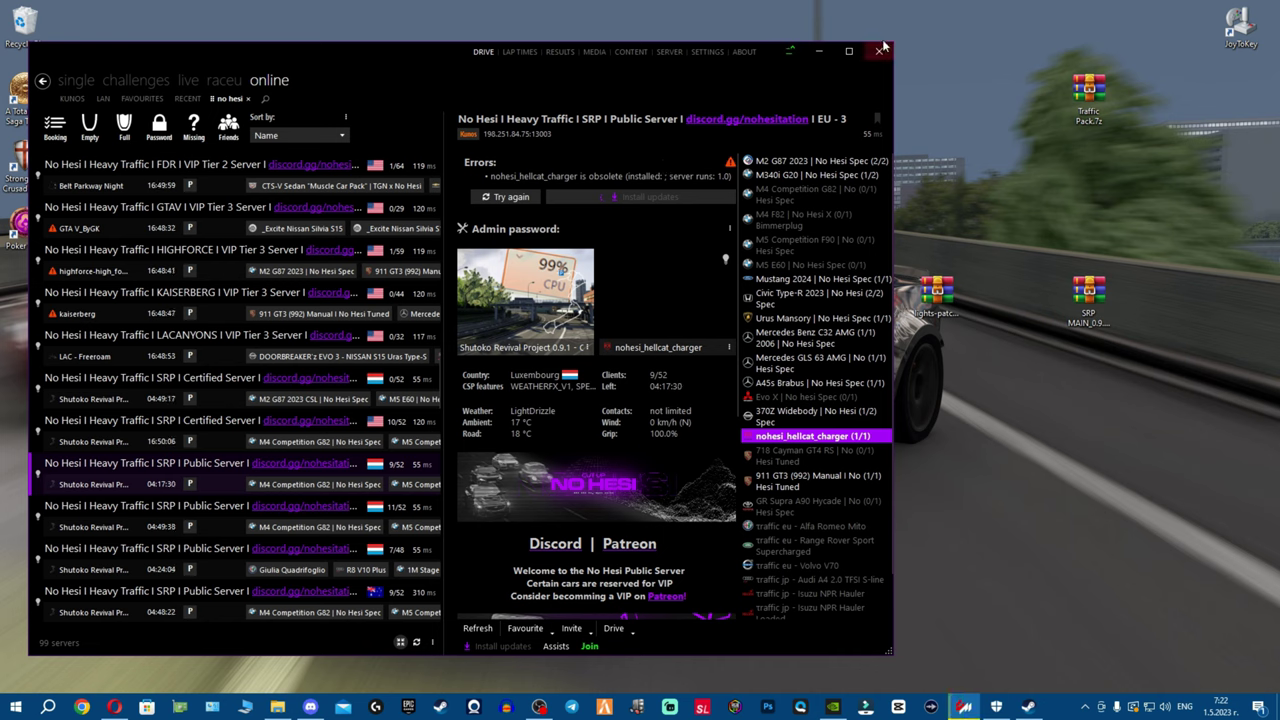
left_click(787, 55)
left_click(845, 332)
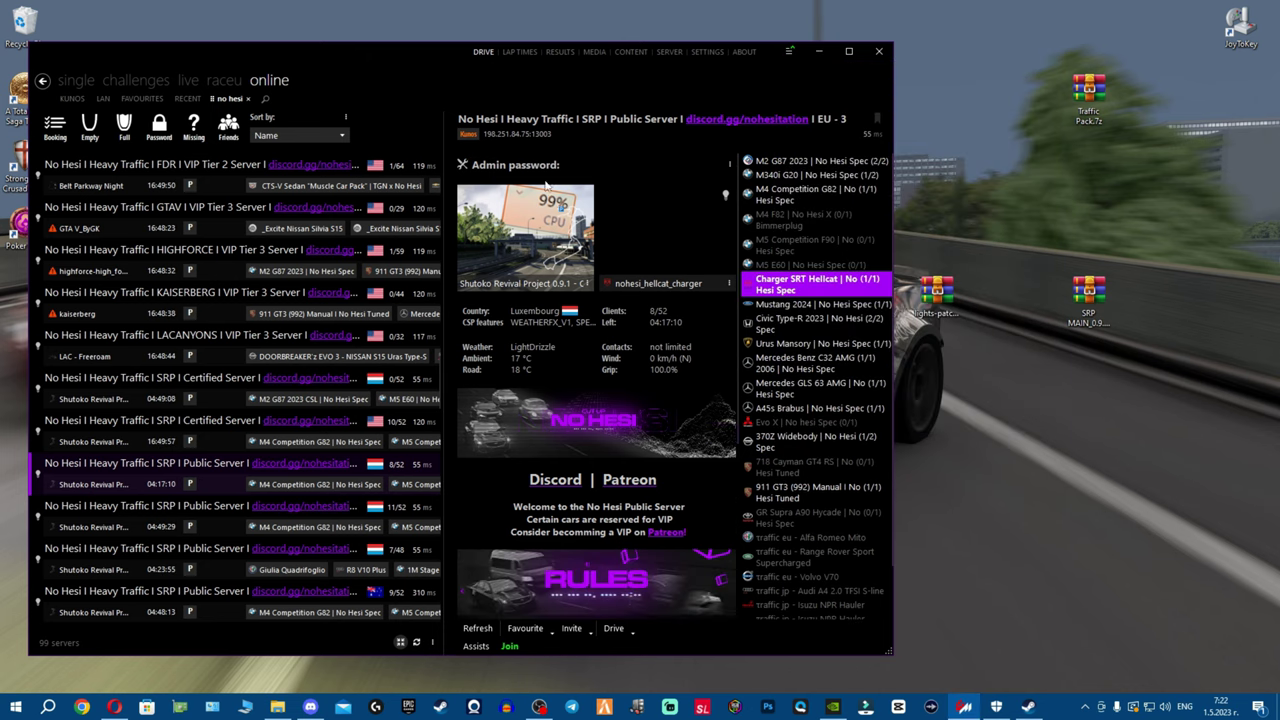
Close Content Manager to restart it after the car update.
left_click_drag(440, 55, 484, 52)
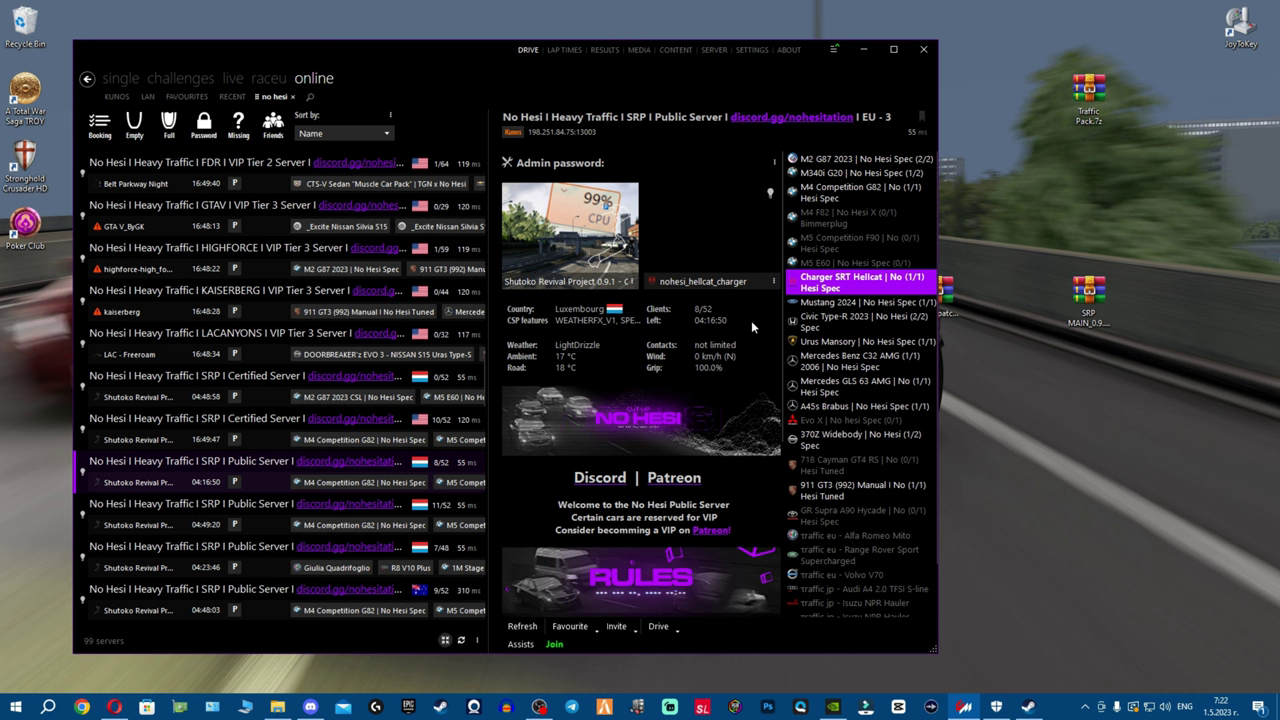
left_click(924, 52)
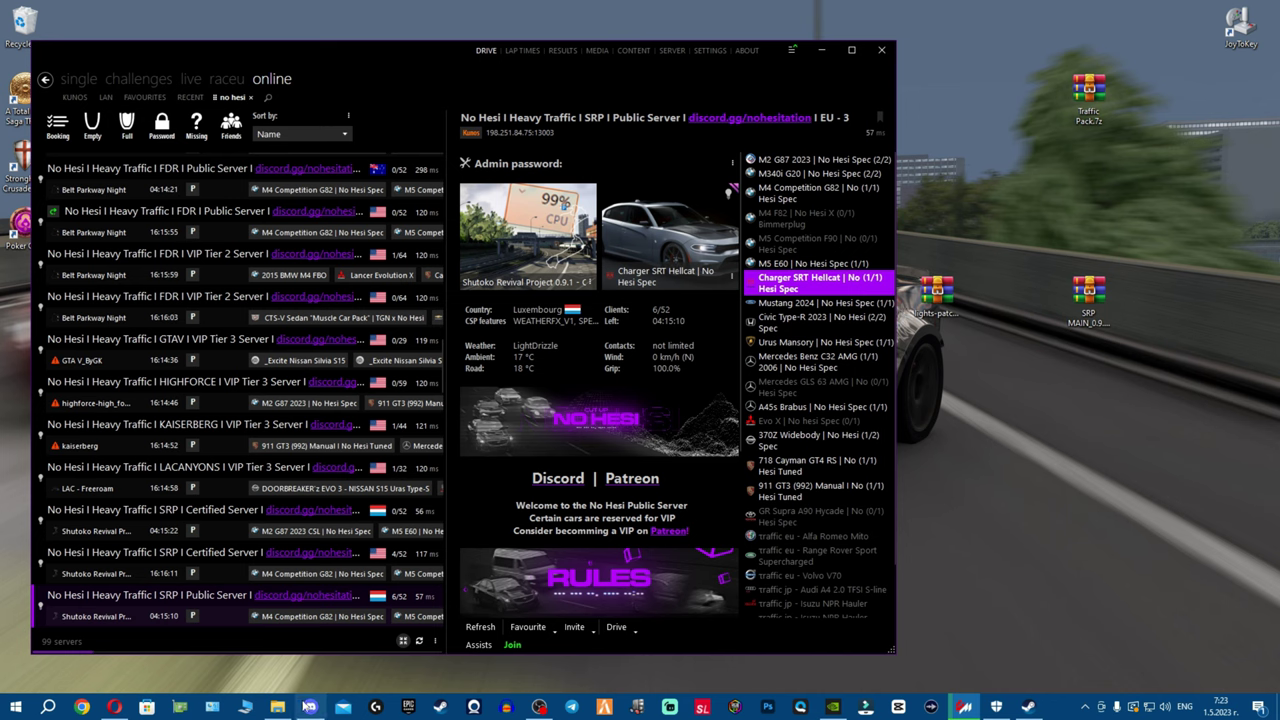
Switch to Discord and go to the beginning of the No Hesi server's srp downloads channel.
left_click(310, 707)
scroll(780, 377, "up", 5)
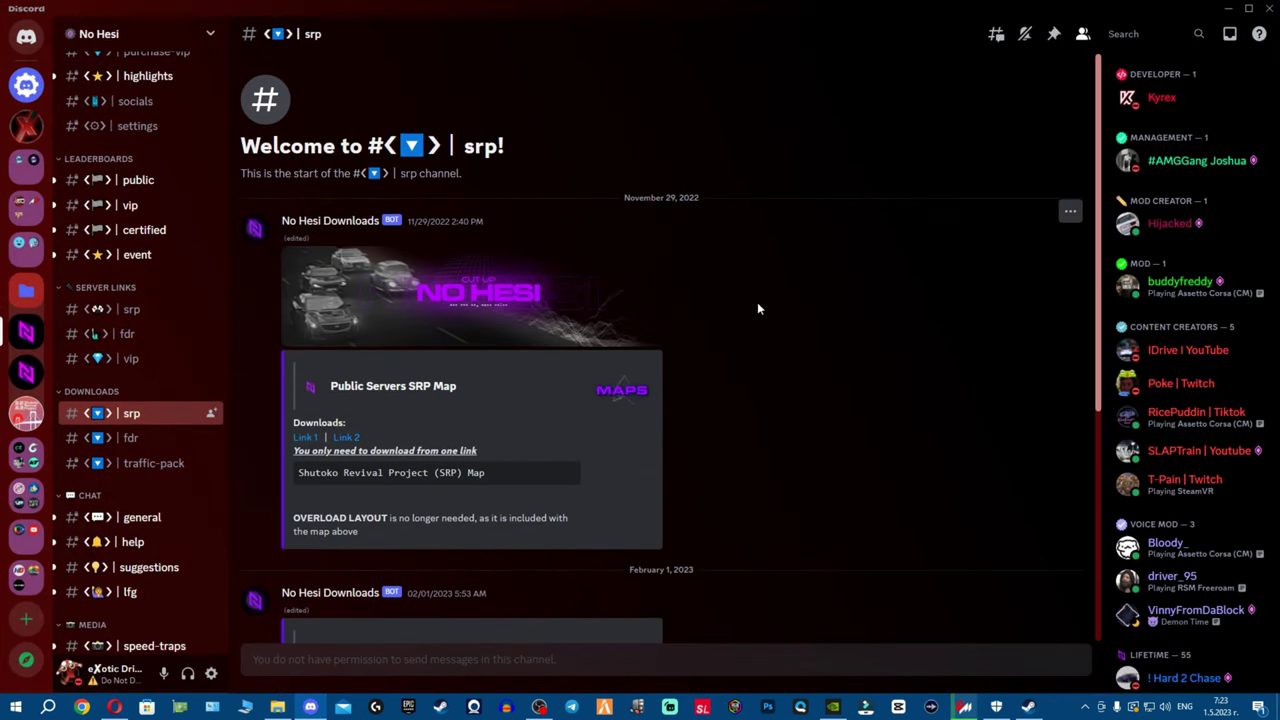
Look through the No Hesi server's fdr, srp and traffic-pack download channels for the available map and car packs.
scroll(140, 430, "down", 1)
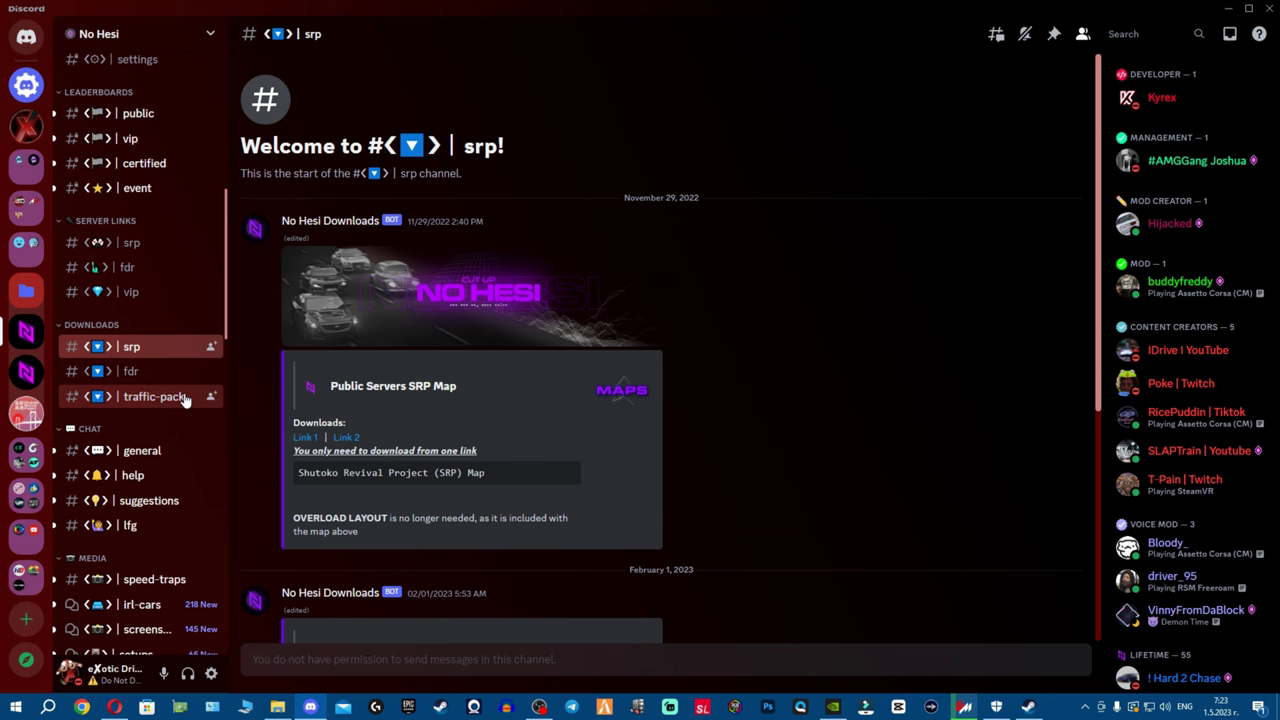
left_click(140, 372)
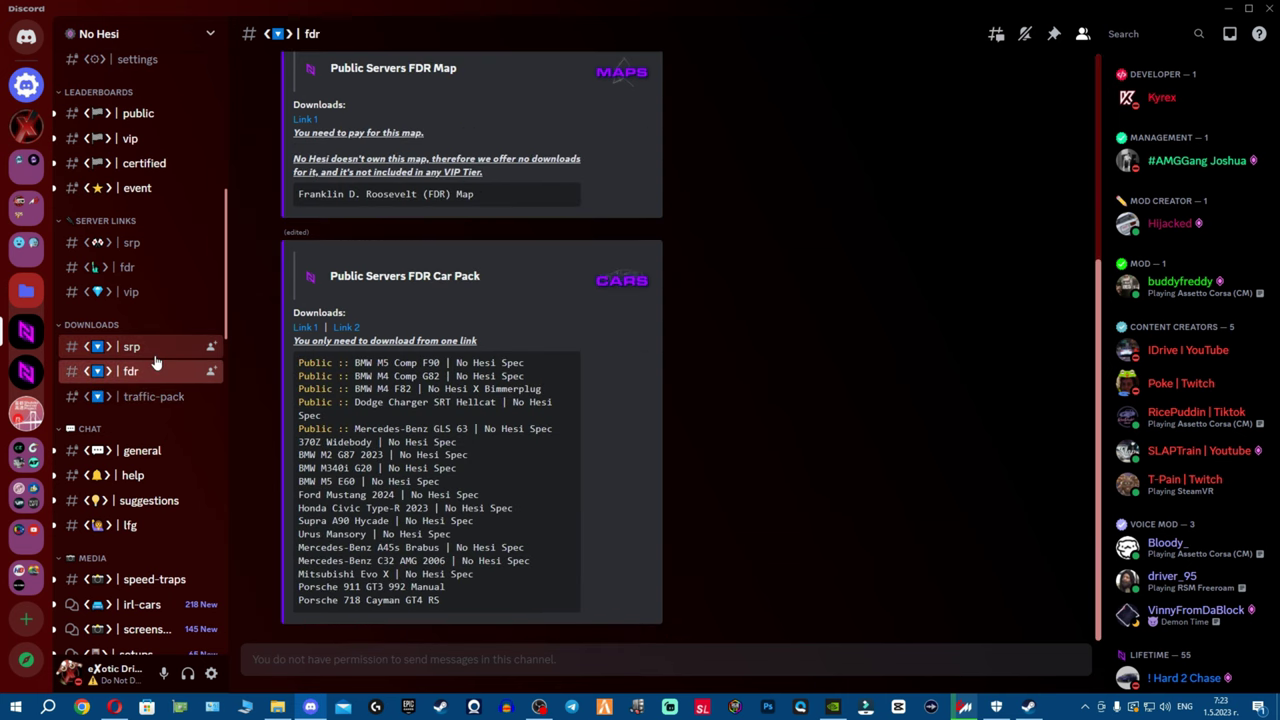
left_click(155, 356)
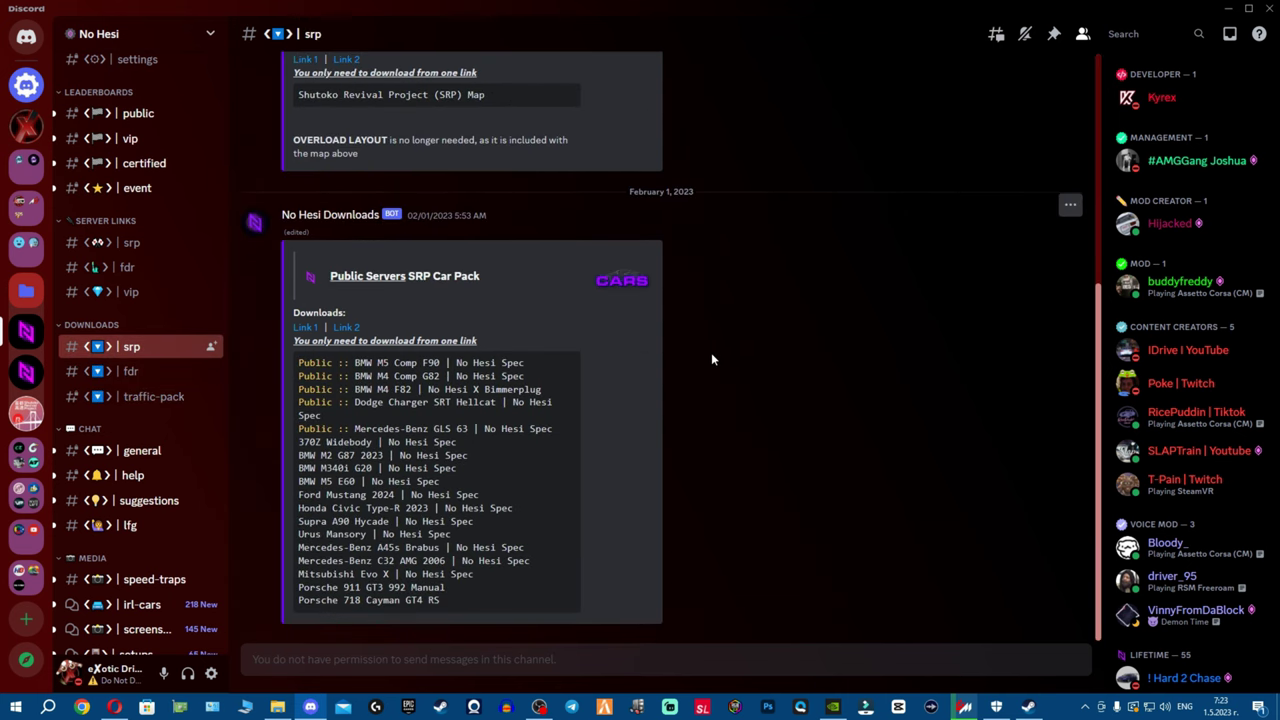
scroll(710, 354, "up", 5)
scroll(712, 361, "down", 4)
left_click(129, 371)
left_click(135, 395)
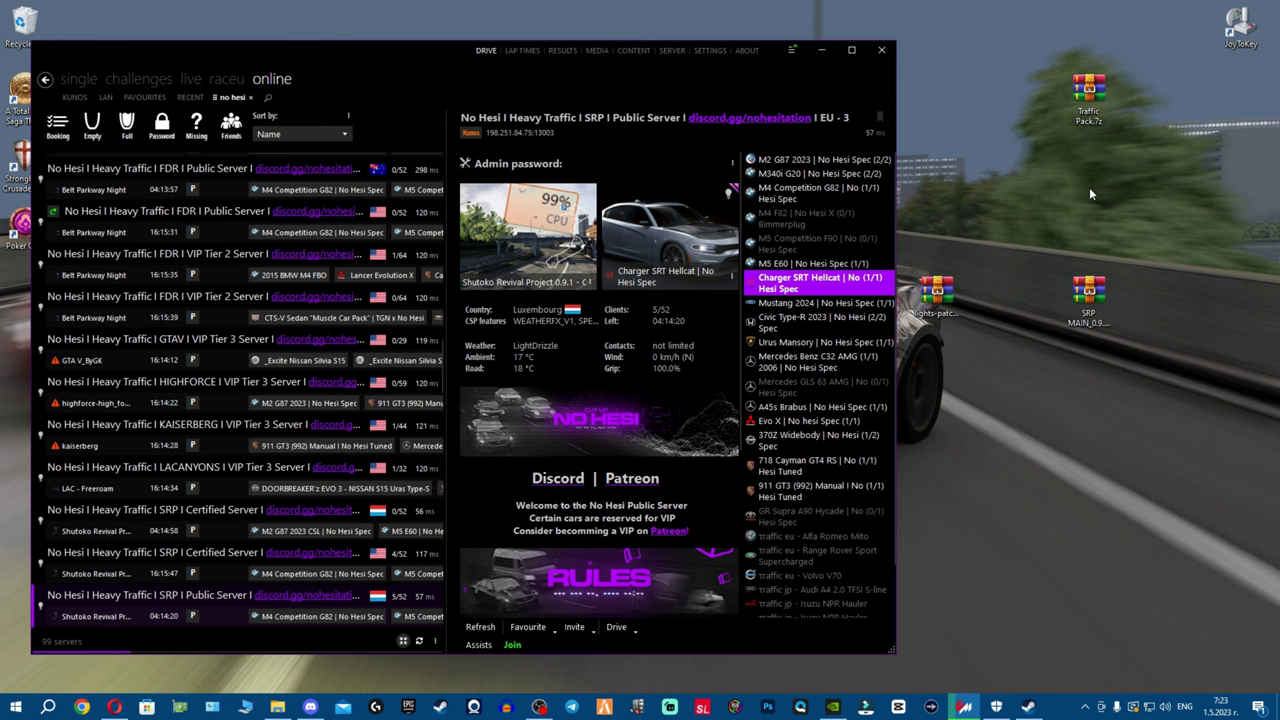
Return to Content Manager, reposition the Traffic Pack.7z desktop archive, and look through the No Hesi SRP server's car list.
left_click(1091, 194)
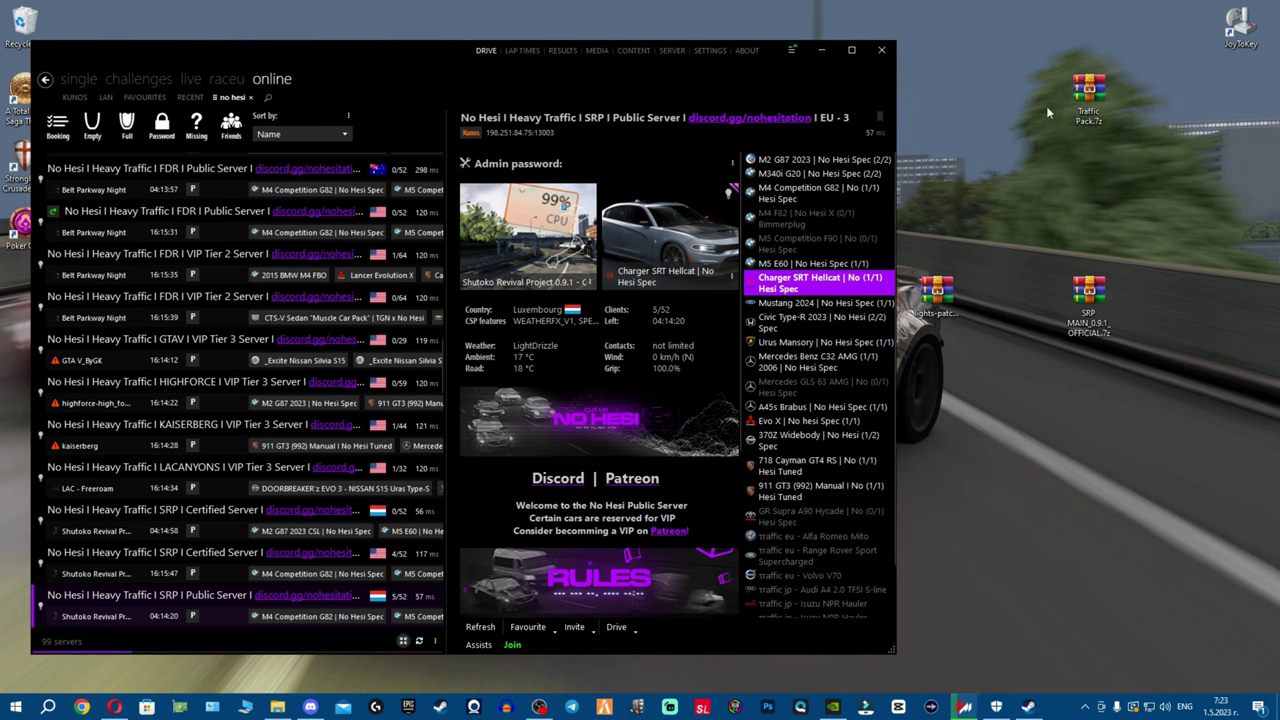
left_click_drag(1092, 92, 1092, 162)
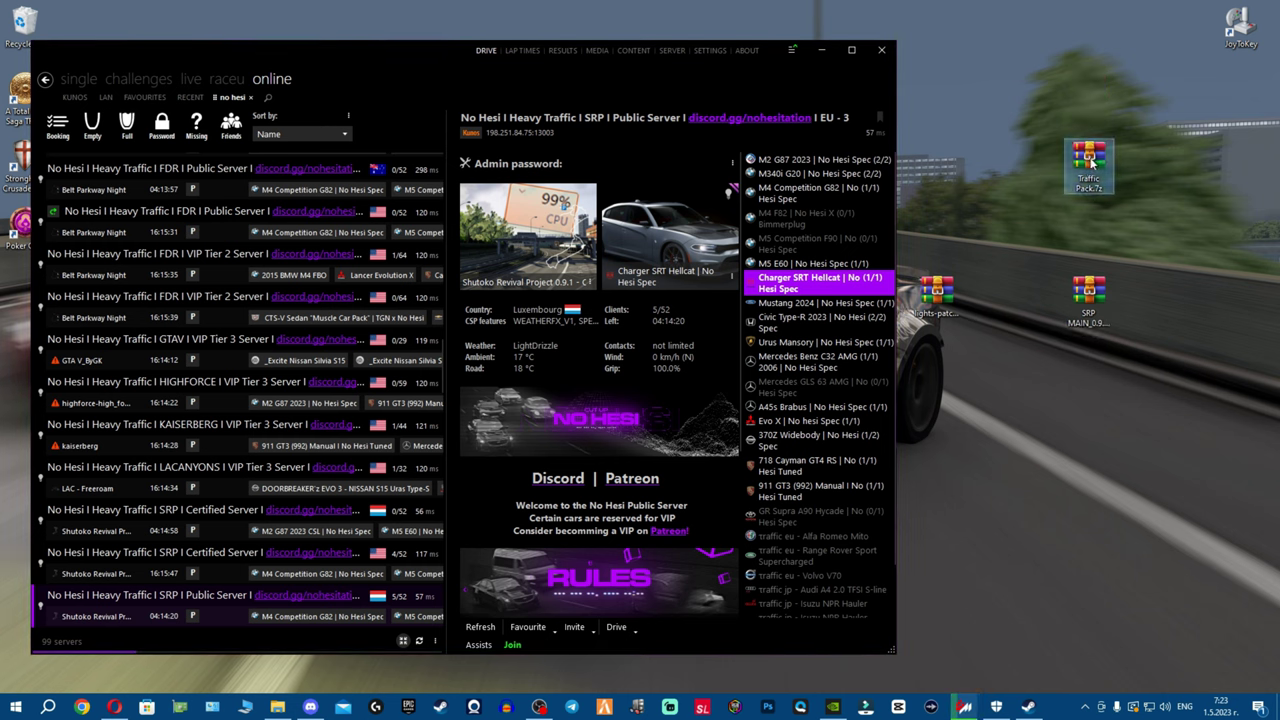
left_click(846, 384)
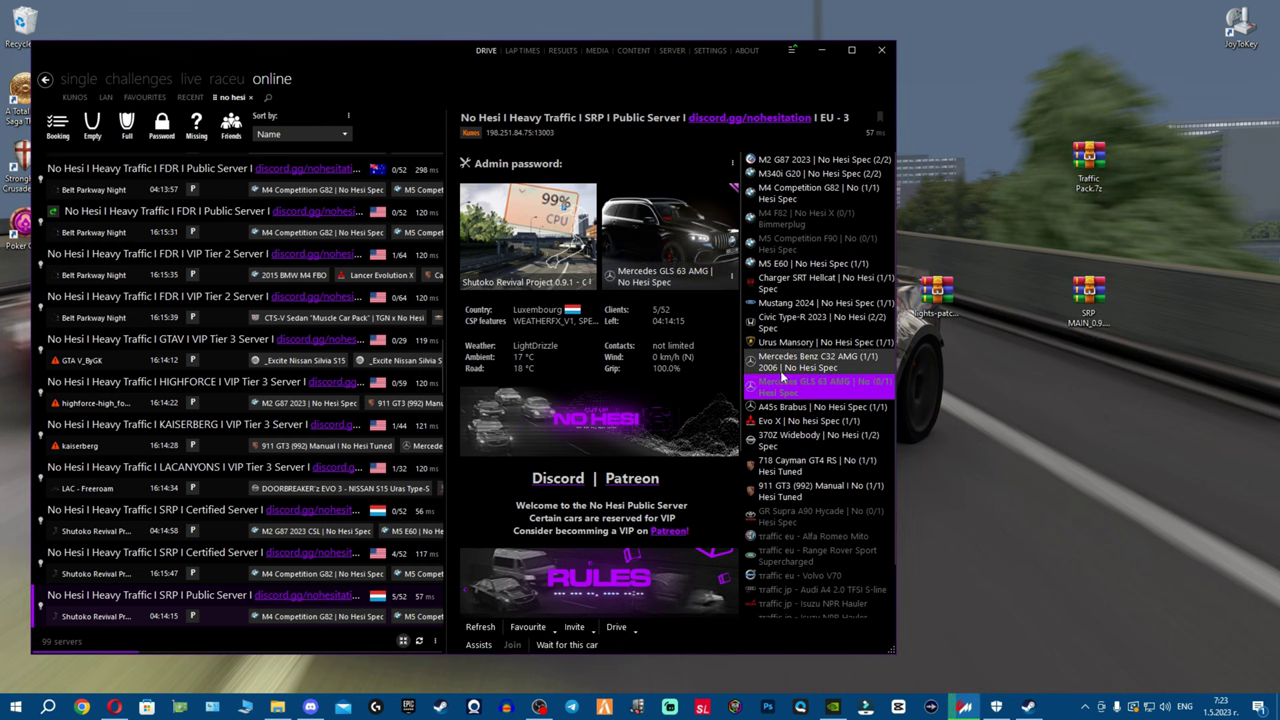
scroll(812, 260, "down", 2)
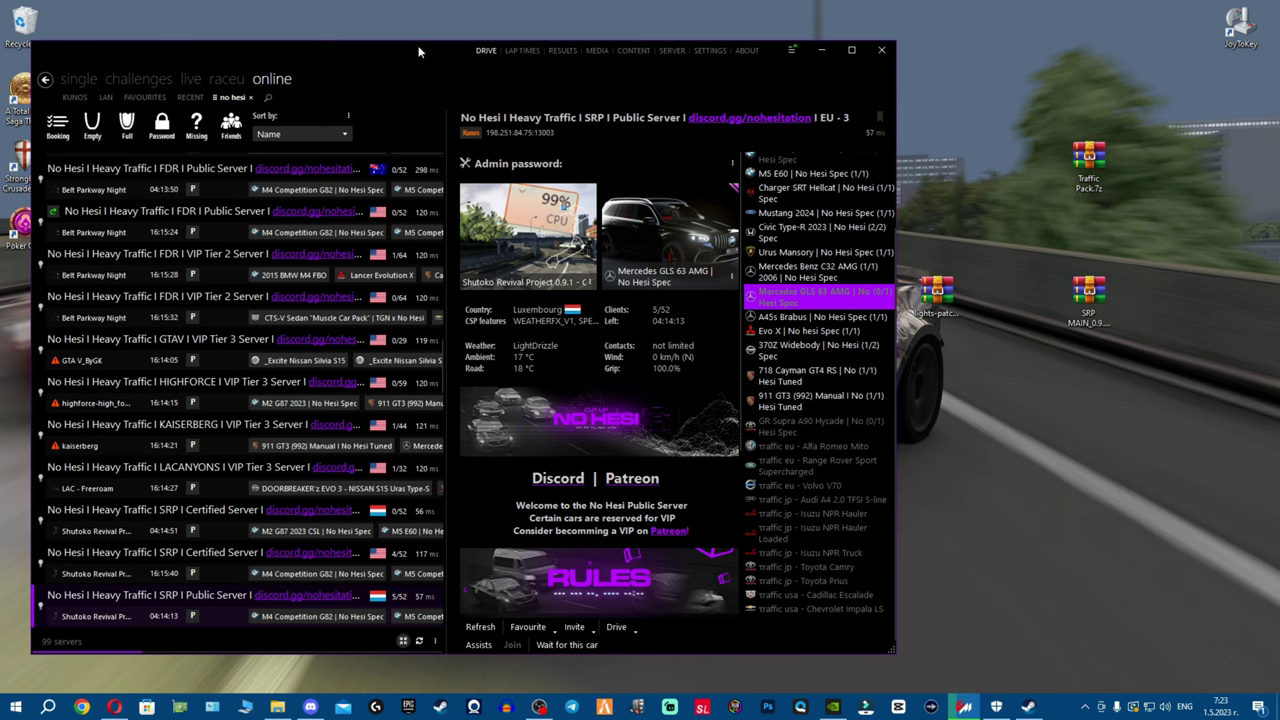
left_click_drag(420, 50, 395, 36)
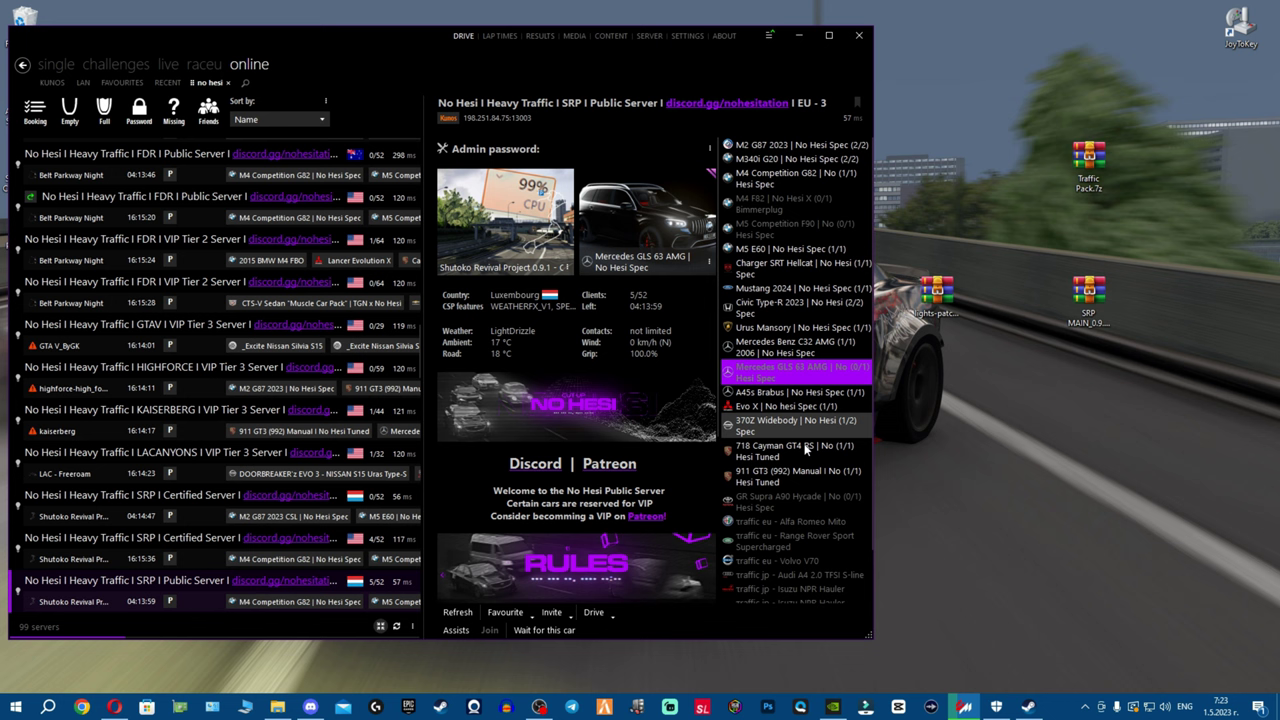
scroll(811, 423, "down", 2)
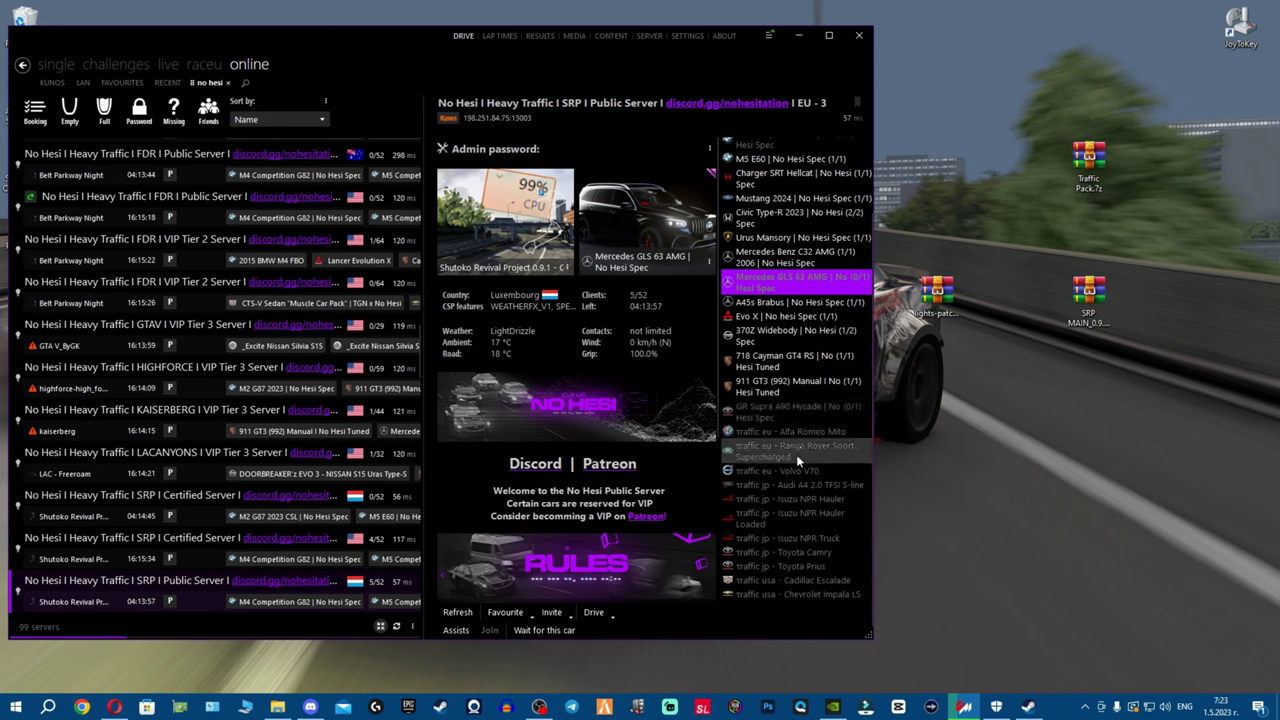
scroll(776, 174, "up", 2)
Open the M2 G87 2023 car's folder from the server's car list, view the parent cars folder, and close it.
left_click(779, 146)
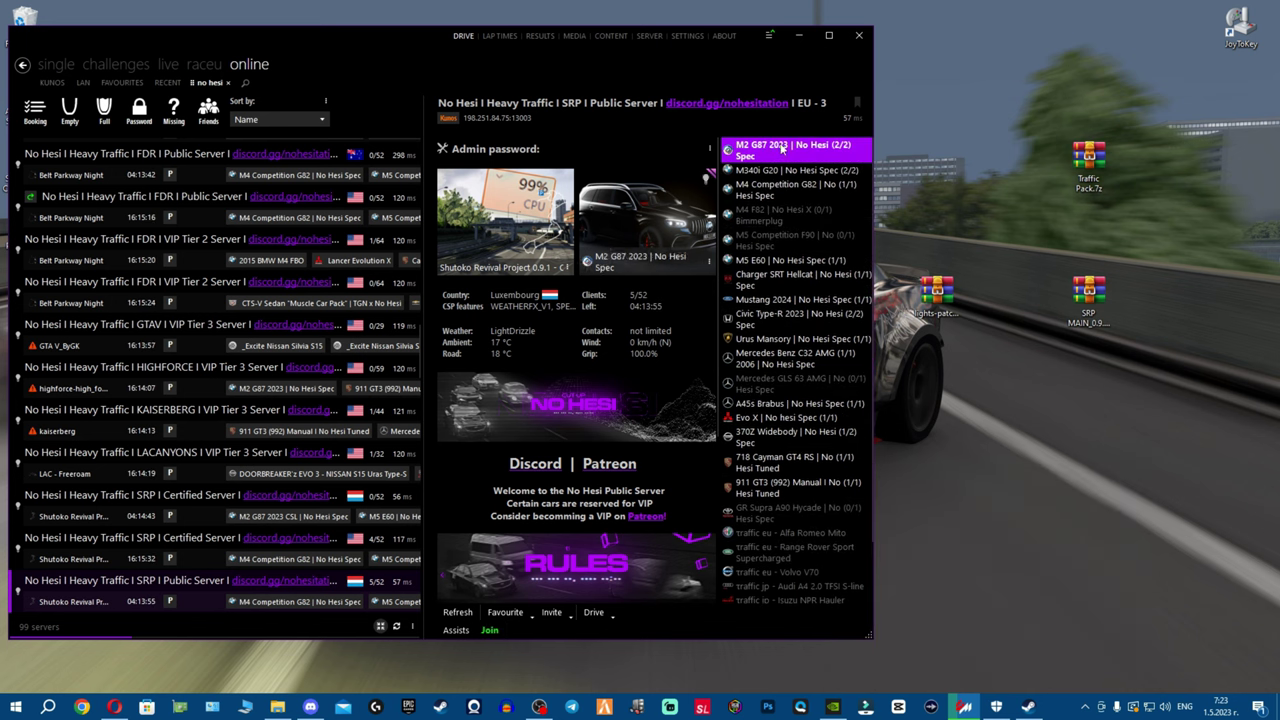
right_click(779, 146)
left_click(796, 336)
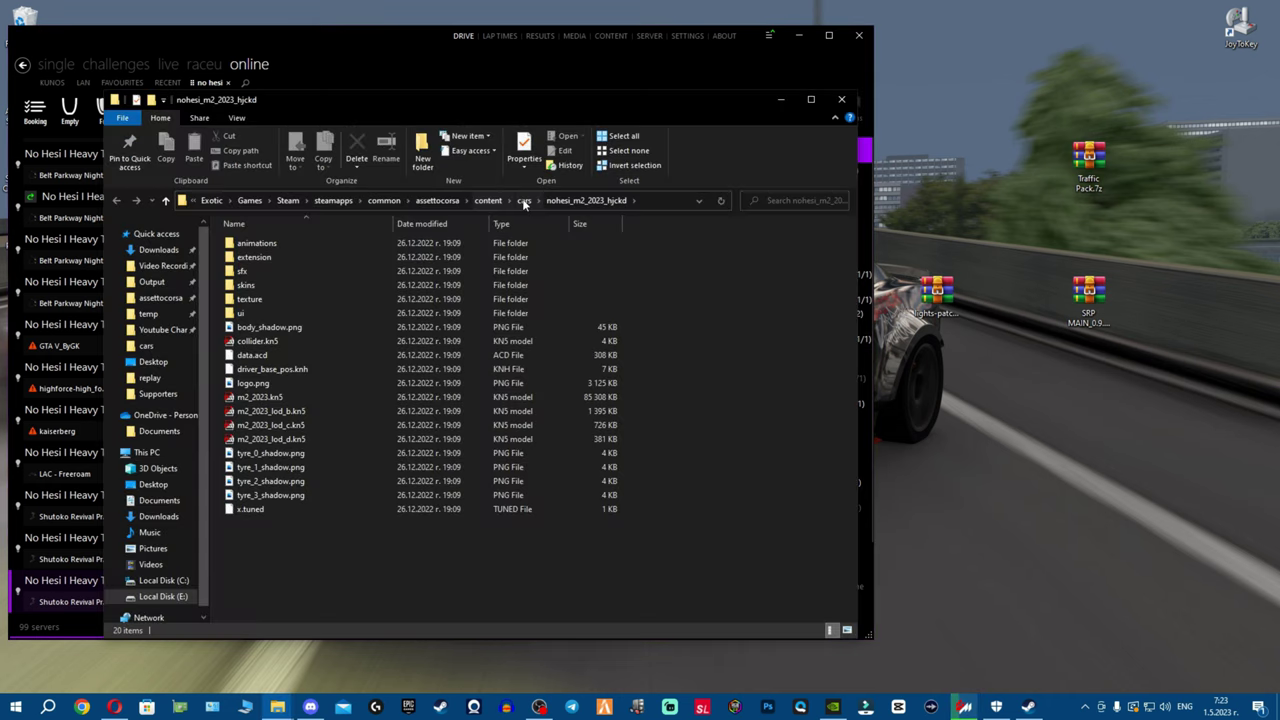
key("alt+Up")
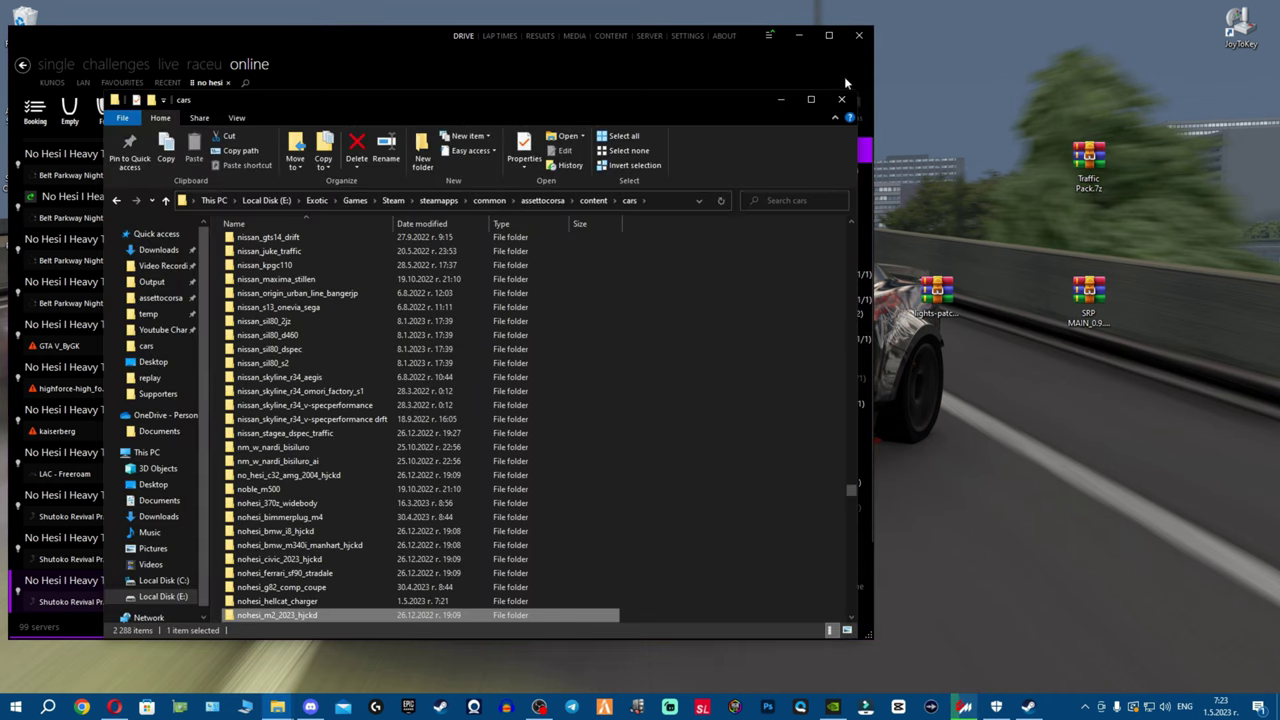
left_click(841, 99)
Open the M340i G20 car's folder from the server's car list and close it again.
left_click(783, 159)
right_click(785, 160)
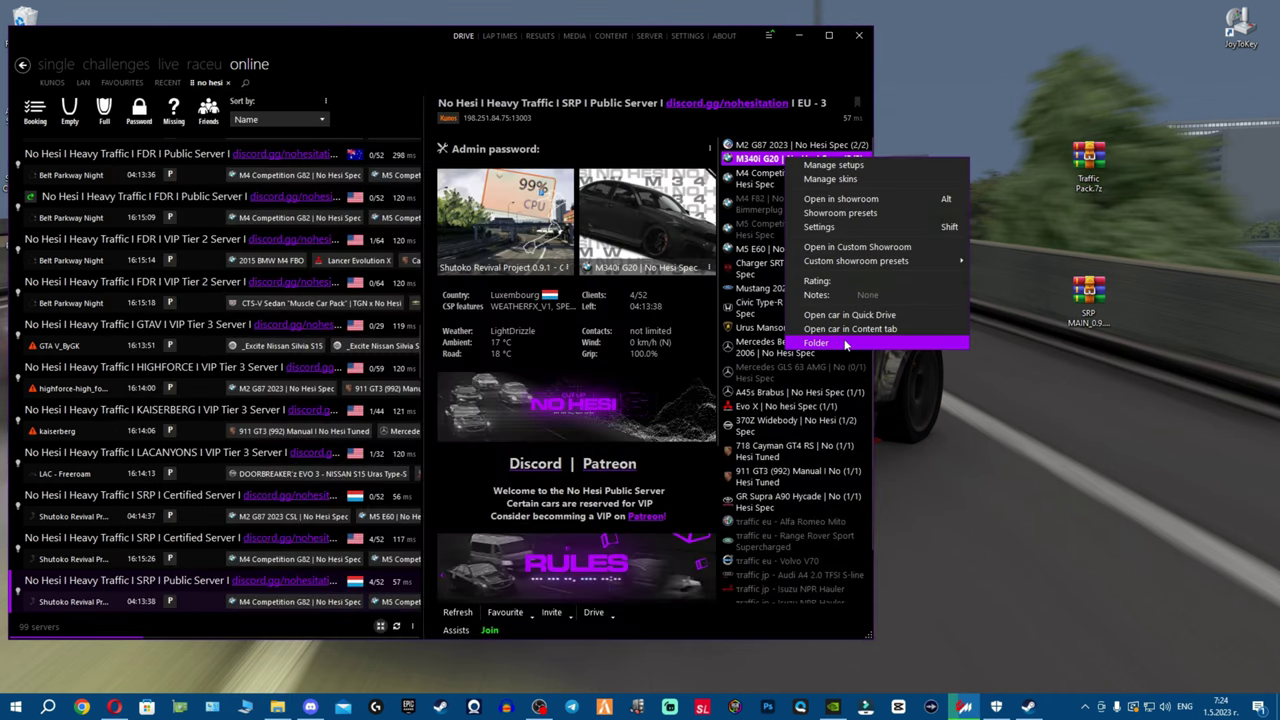
left_click(815, 342)
key("alt+F4")
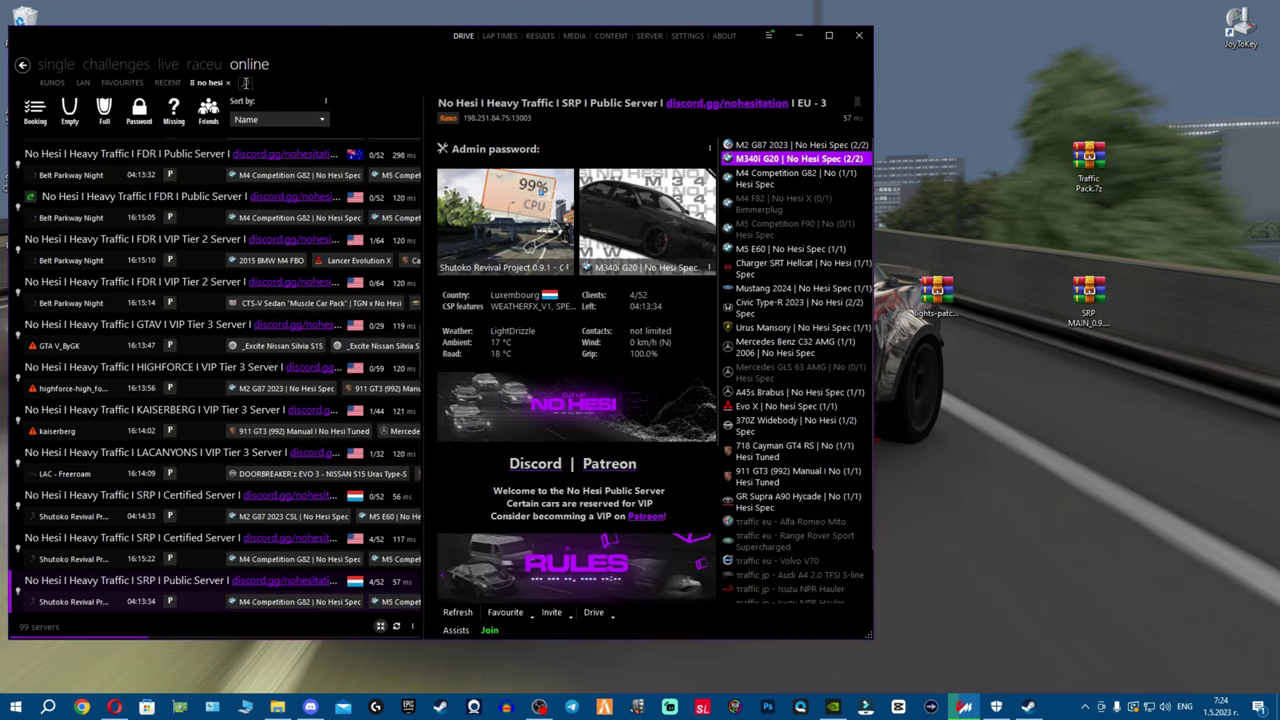
Switch the online server list to the wdts filter and open the Nissan Silvia S13 WDT Street car's folder.
left_click(229, 82)
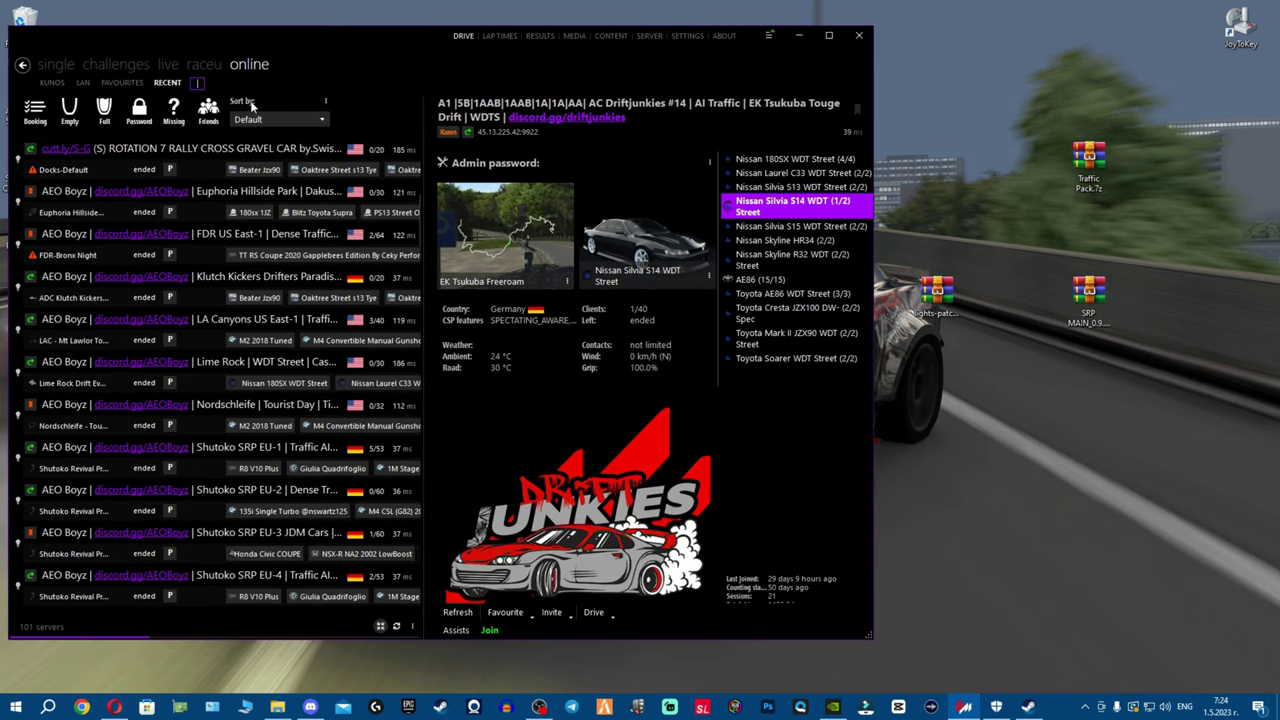
left_click(201, 82)
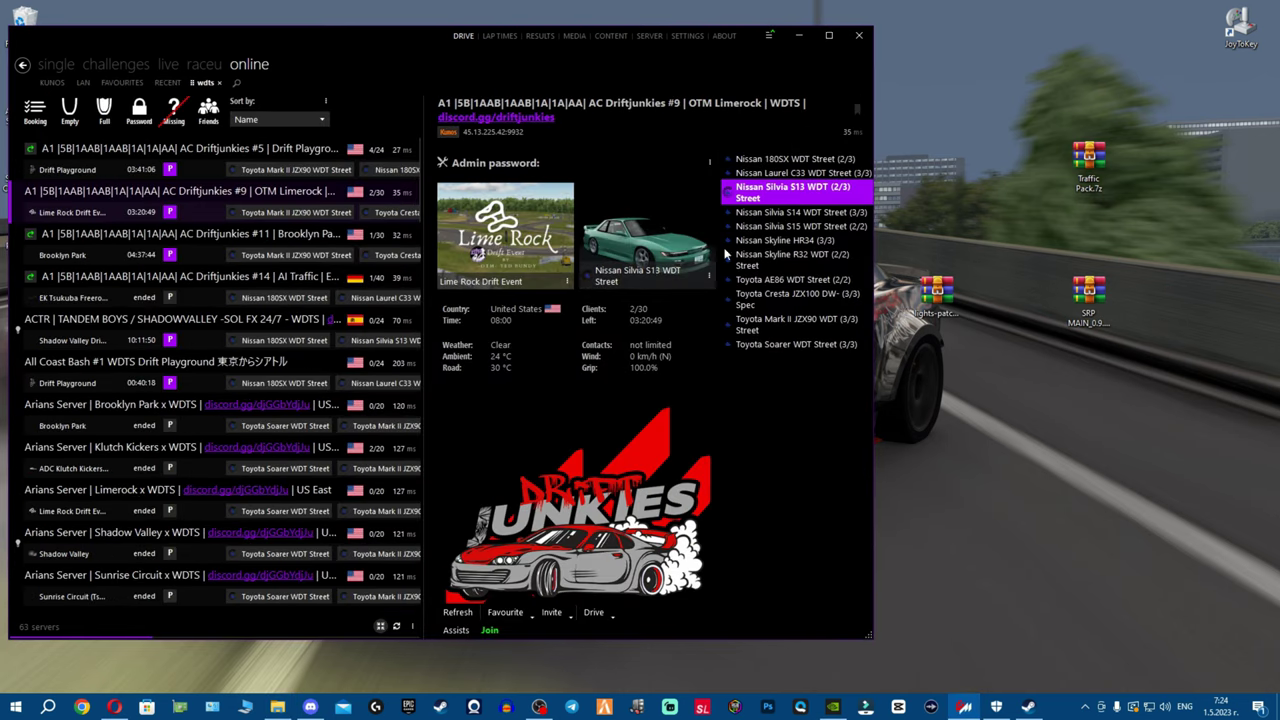
right_click(759, 192)
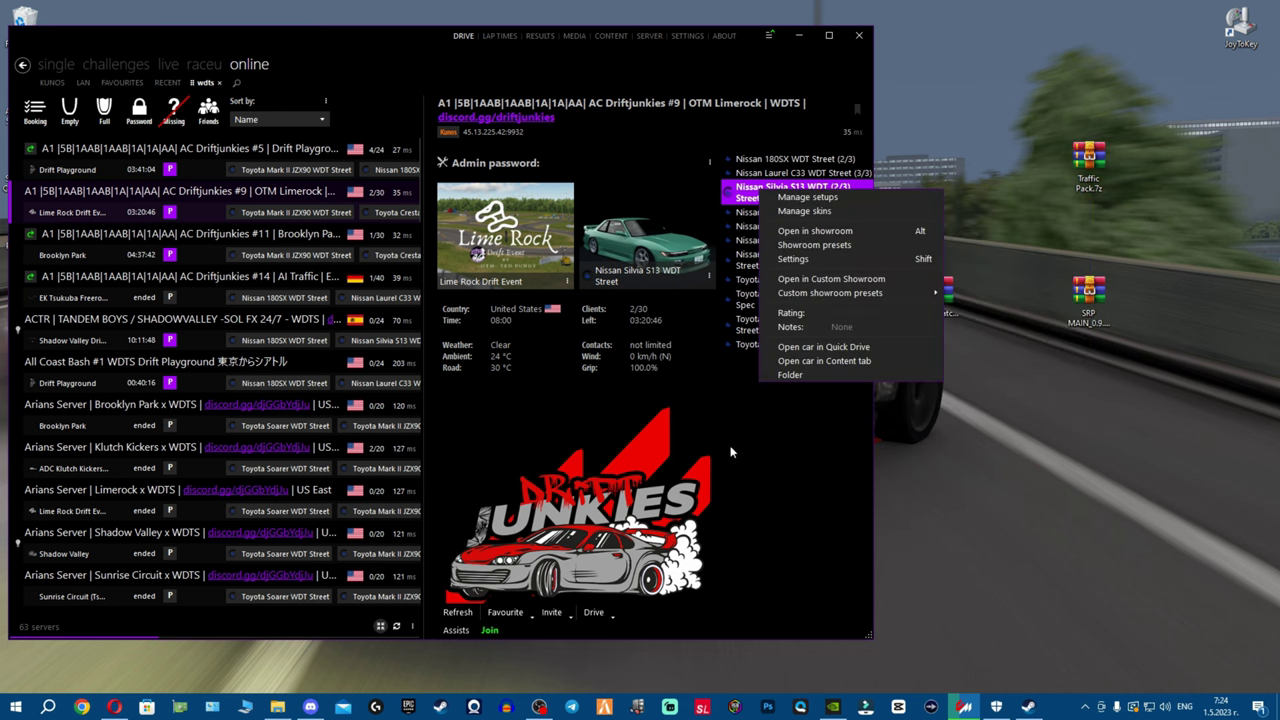
left_click(738, 385)
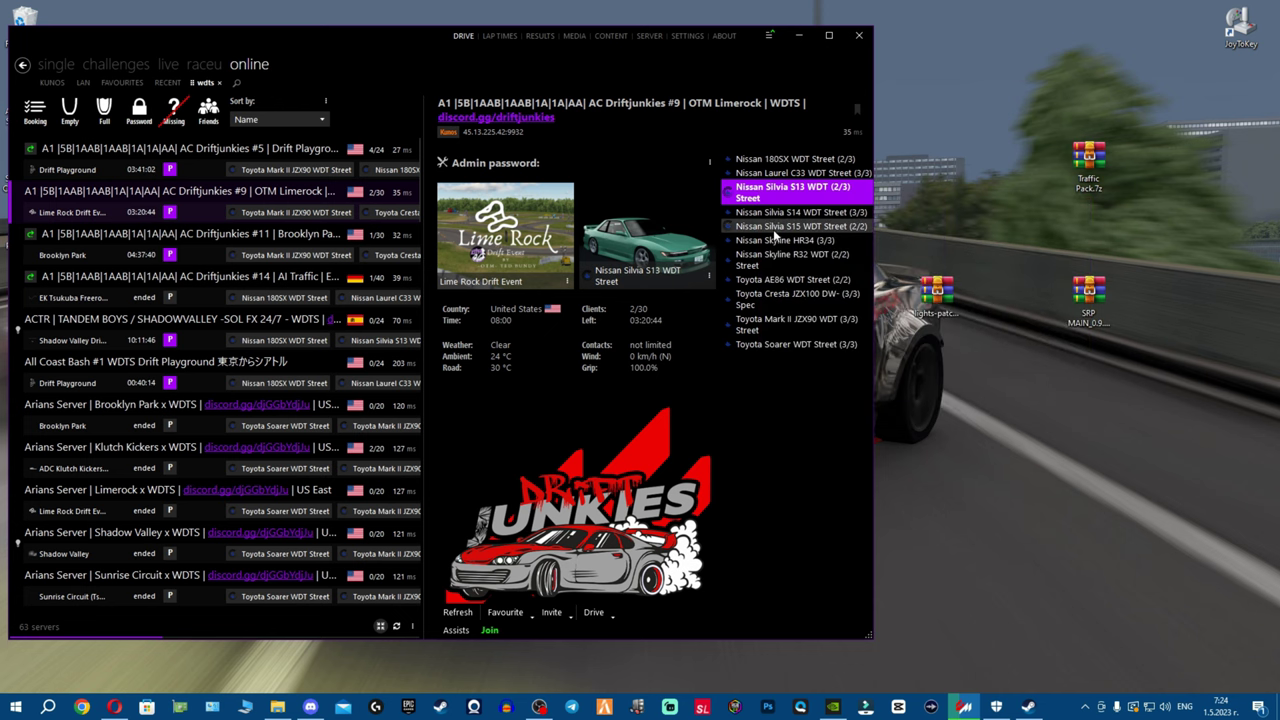
right_click(777, 195)
left_click(828, 381)
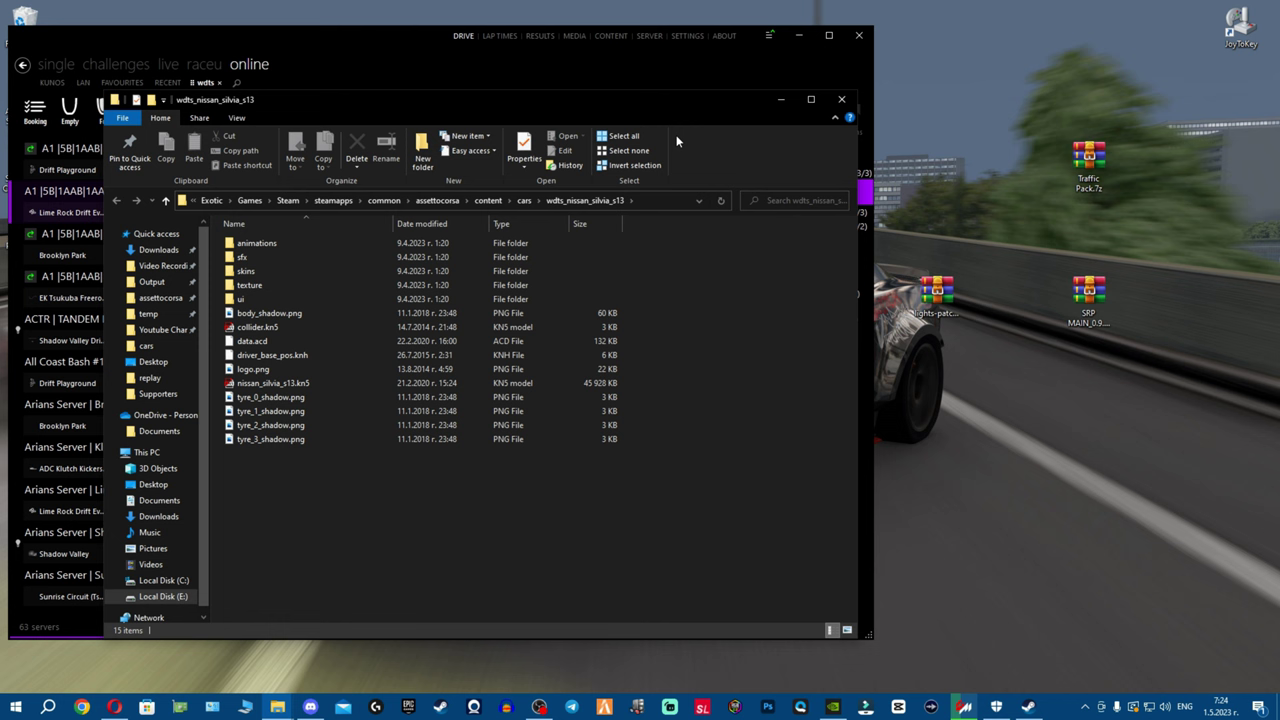
Delete all the wdts car folders, from wdts_nissan_180sx to wdts_toyota_soarer, from the cars folder and return to Content Manager.
left_click(524, 200)
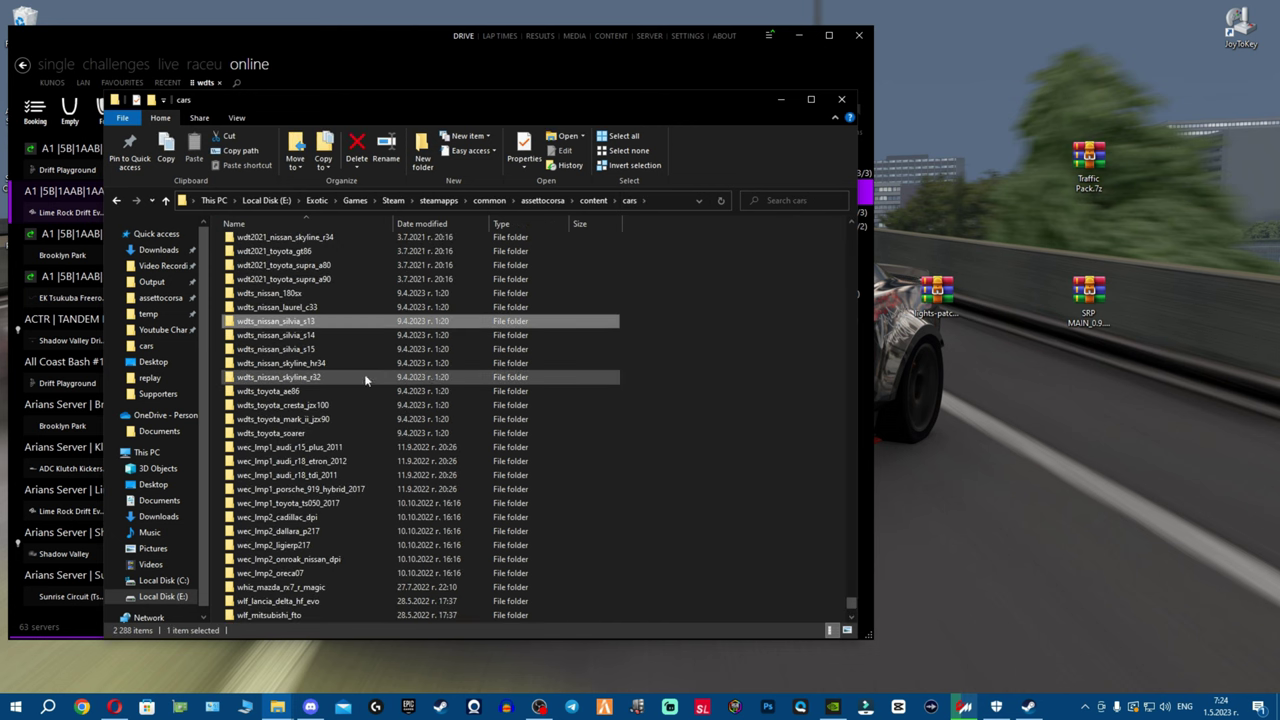
left_click_drag(218, 289, 341, 437)
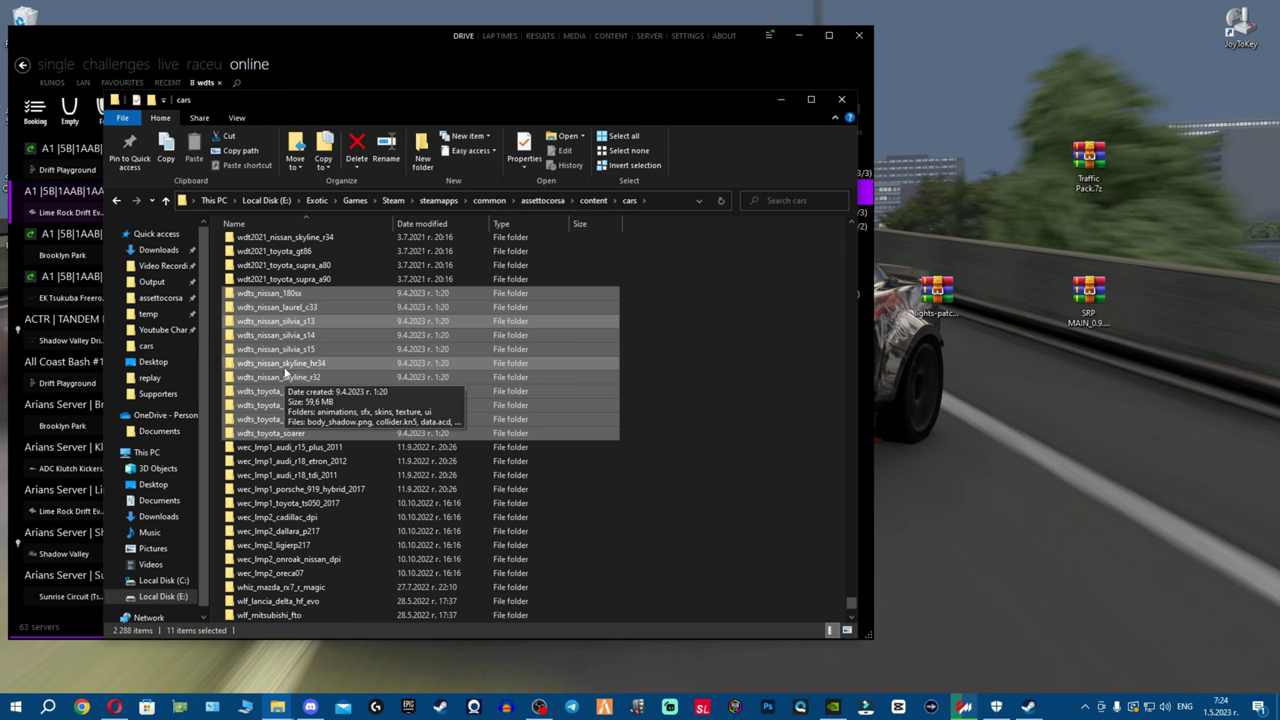
key("Delete")
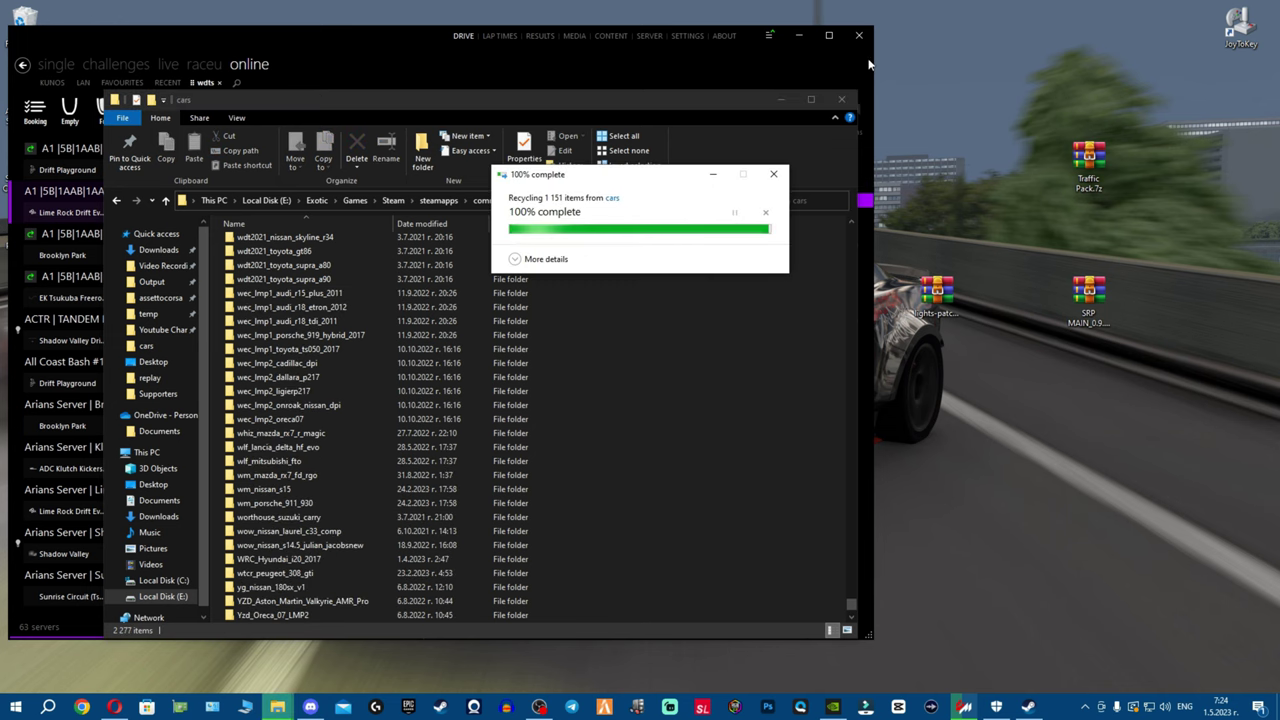
left_click(857, 66)
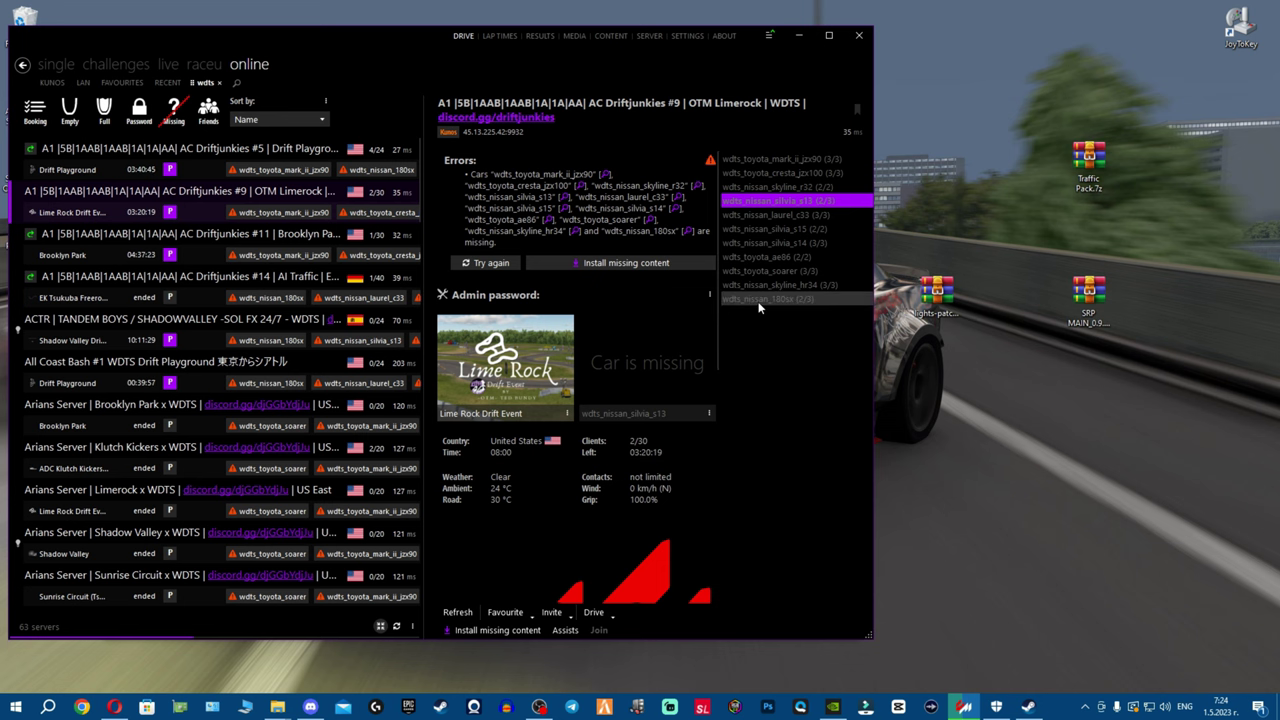
Restore the deleted wdts car folders in the cars folder and close its window.
mouse_move(277, 706)
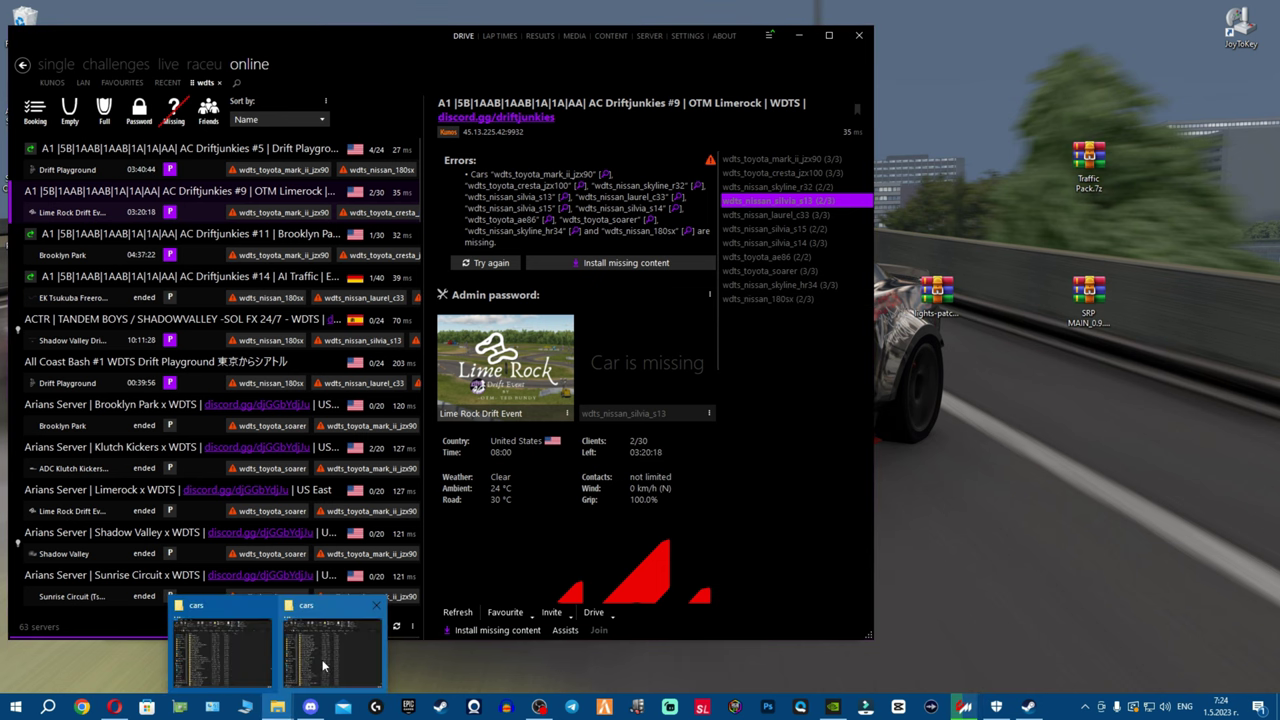
left_click(323, 665)
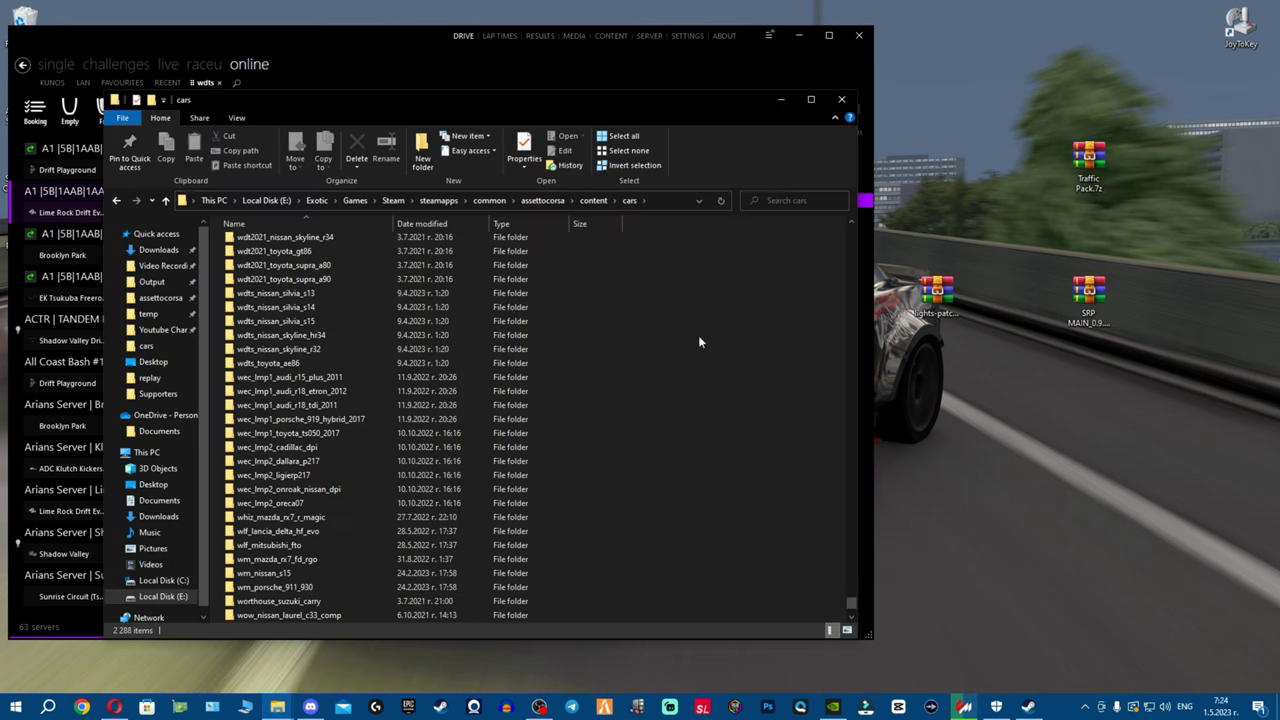
left_click(838, 99)
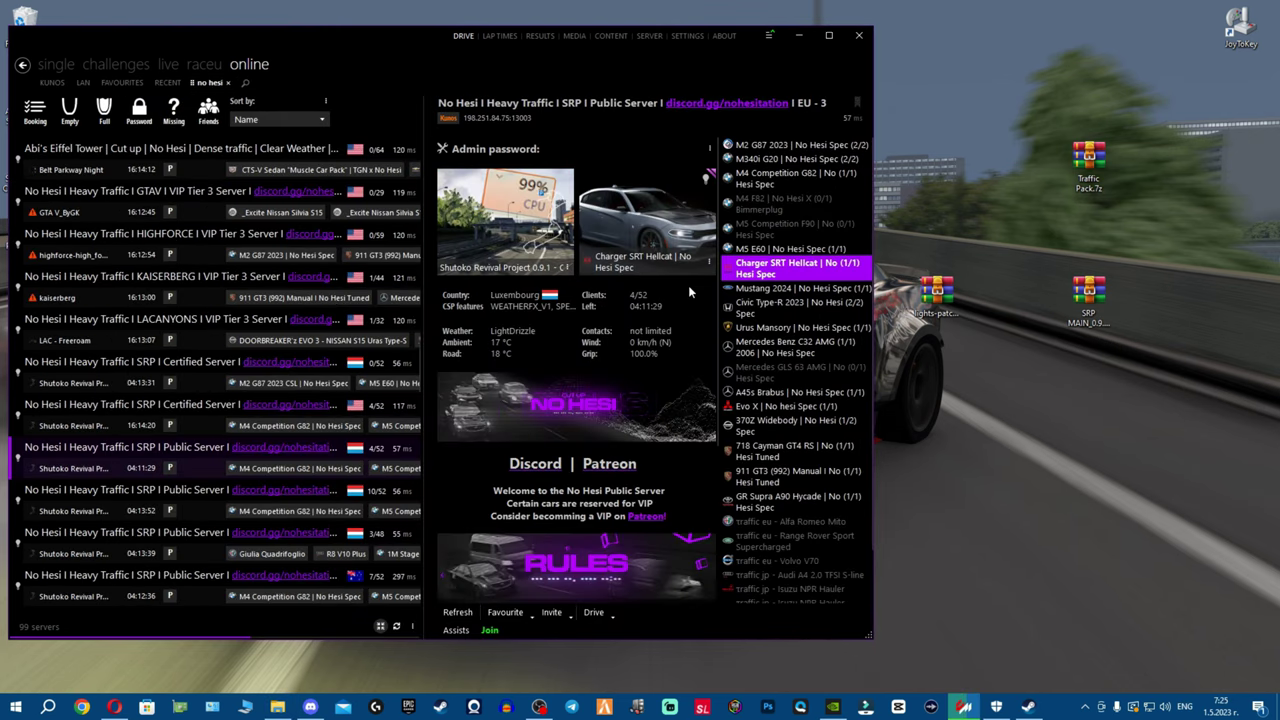
Check several cars in the No Hesi SRP server's list, including the M340i G20, 718 Cayman GT4 RS and Mercedes Benz C32 AMG.
left_click(795, 150)
left_click(803, 172)
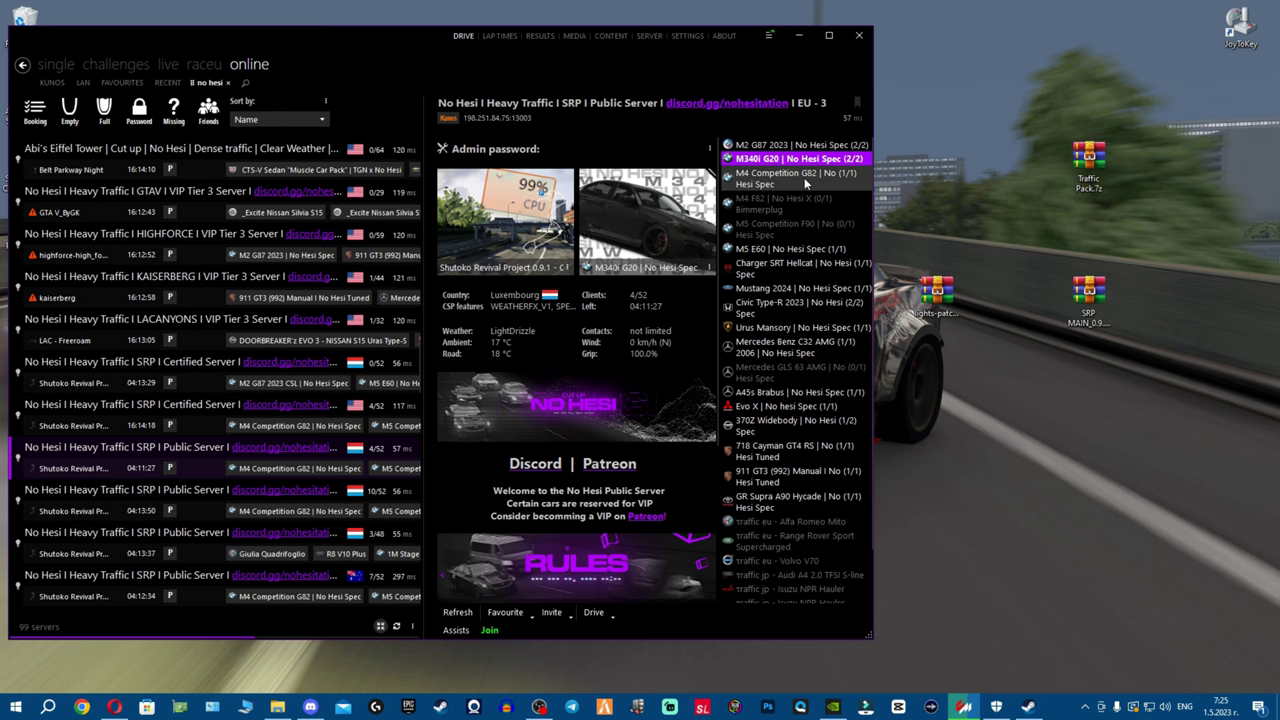
left_click(795, 249)
left_click(800, 302)
left_click(815, 367)
left_click(810, 450)
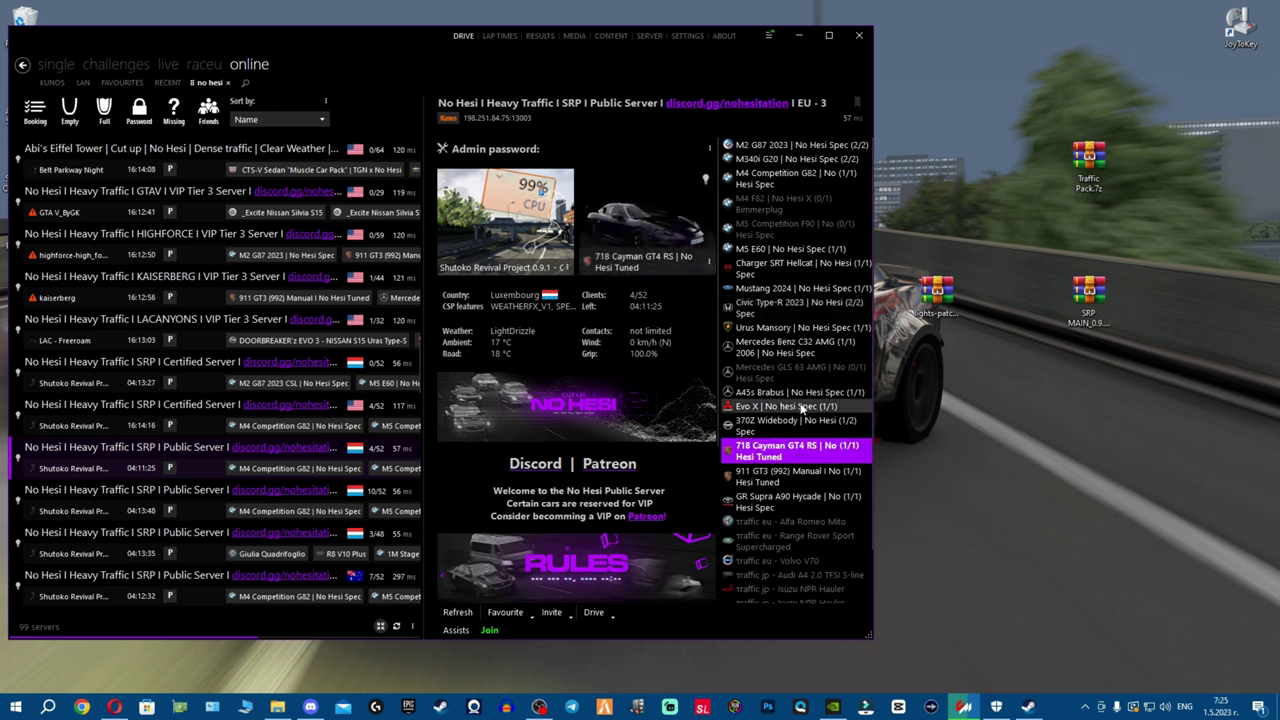
left_click(815, 345)
mouse_move(816, 341)
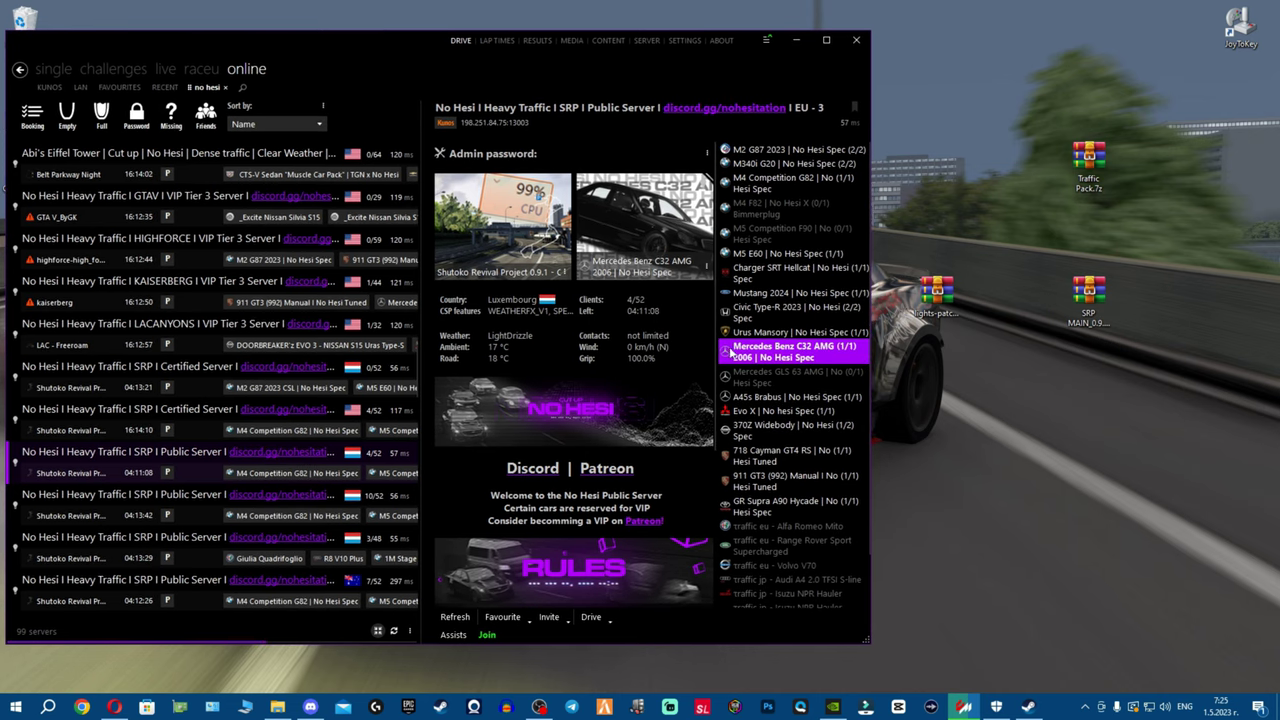
Open the Mercedes Benz C32 AMG 2006 car's folder from the server list and go up to the cars folder.
right_click(735, 348)
left_click(846, 531)
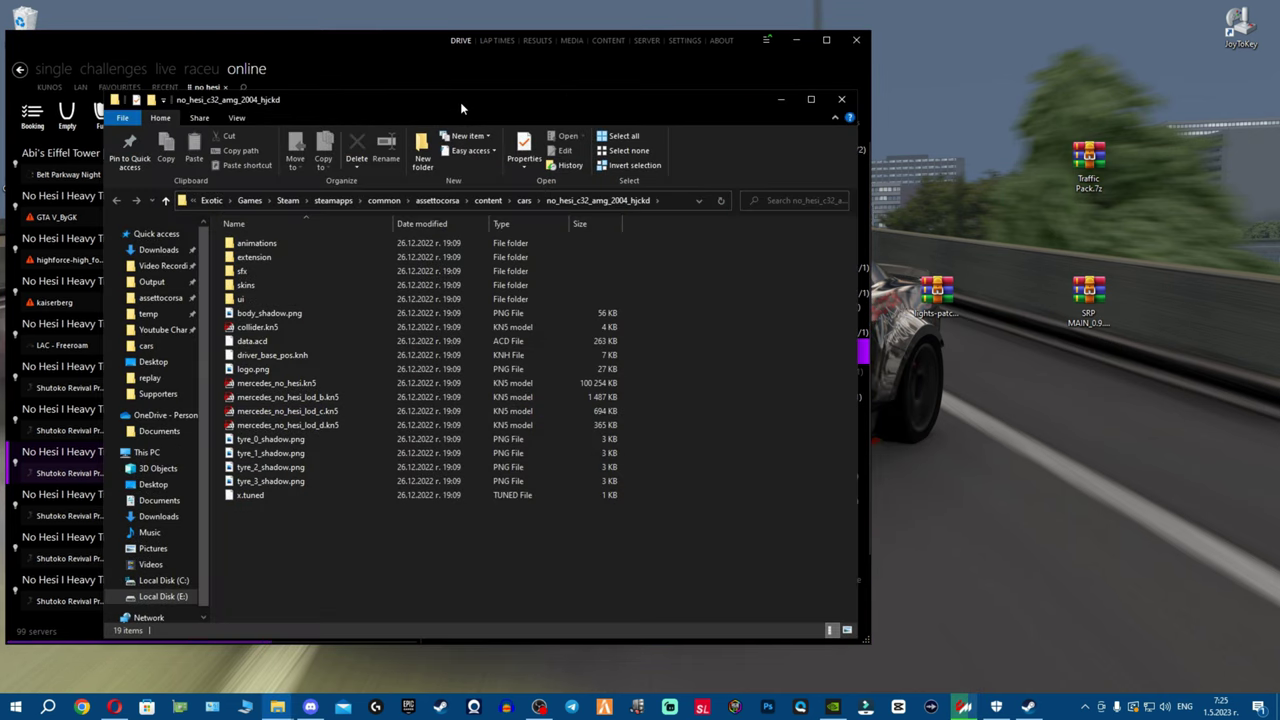
left_click_drag(460, 102, 424, 107)
left_click(489, 206)
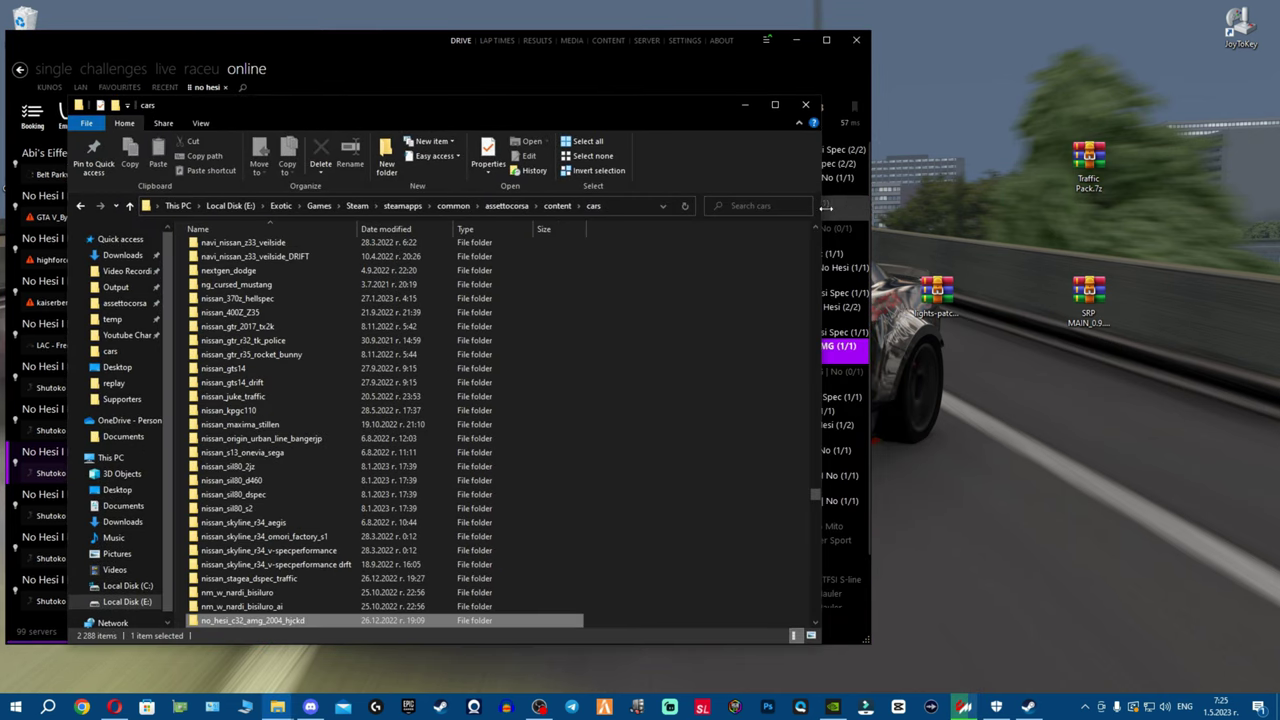
Open Traffic Pack.7z from the desktop and go into its Traffic Pack\content folder.
left_click(1090, 166)
double_click(1092, 168)
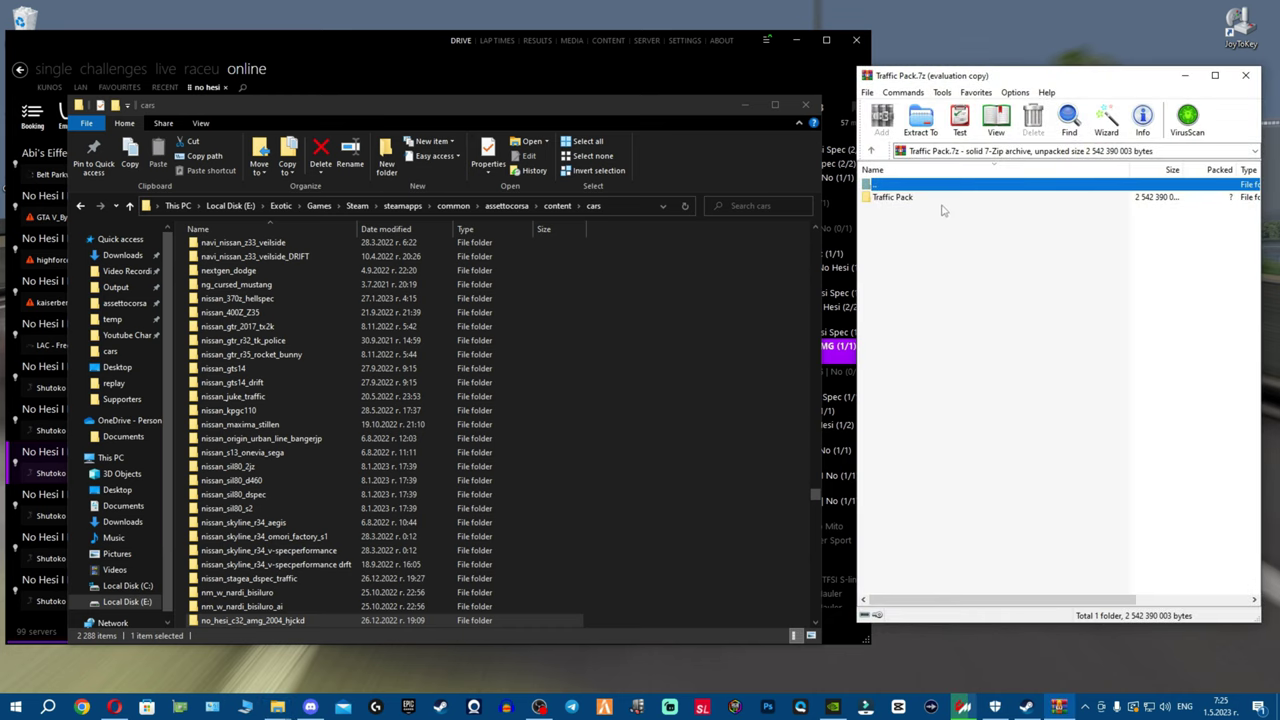
left_click(1161, 296)
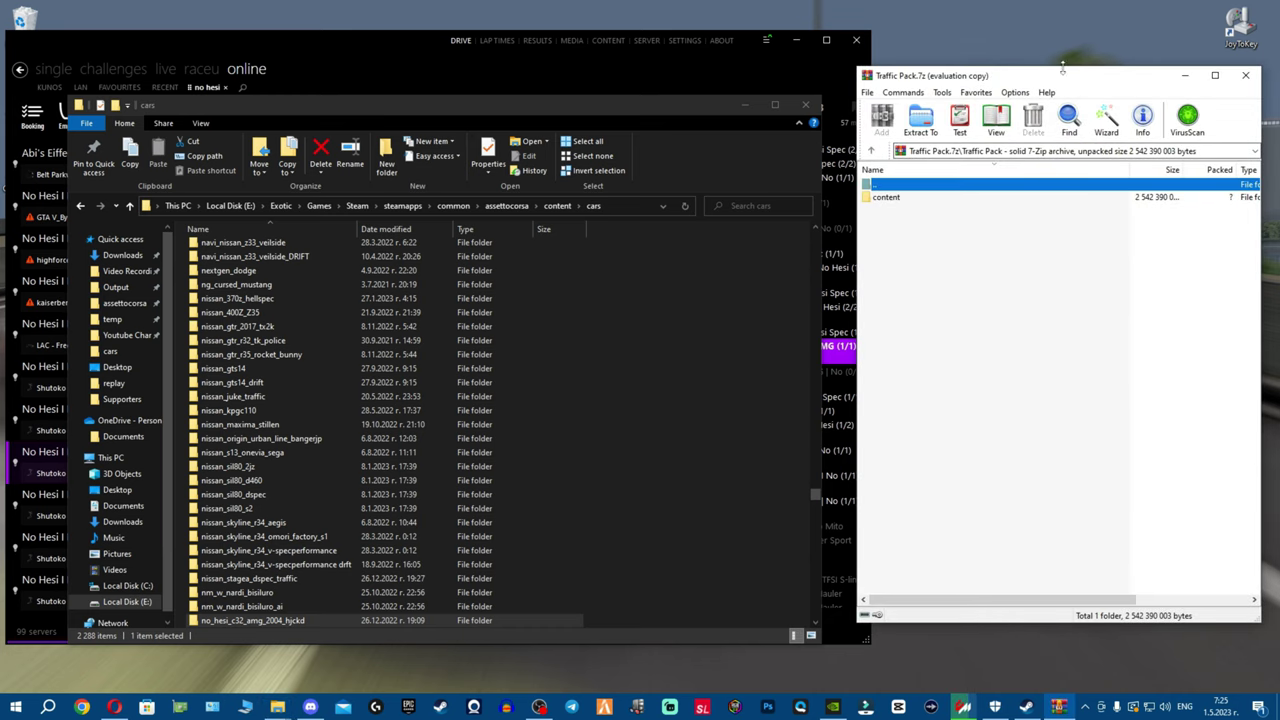
left_click_drag(1061, 75, 1040, 100)
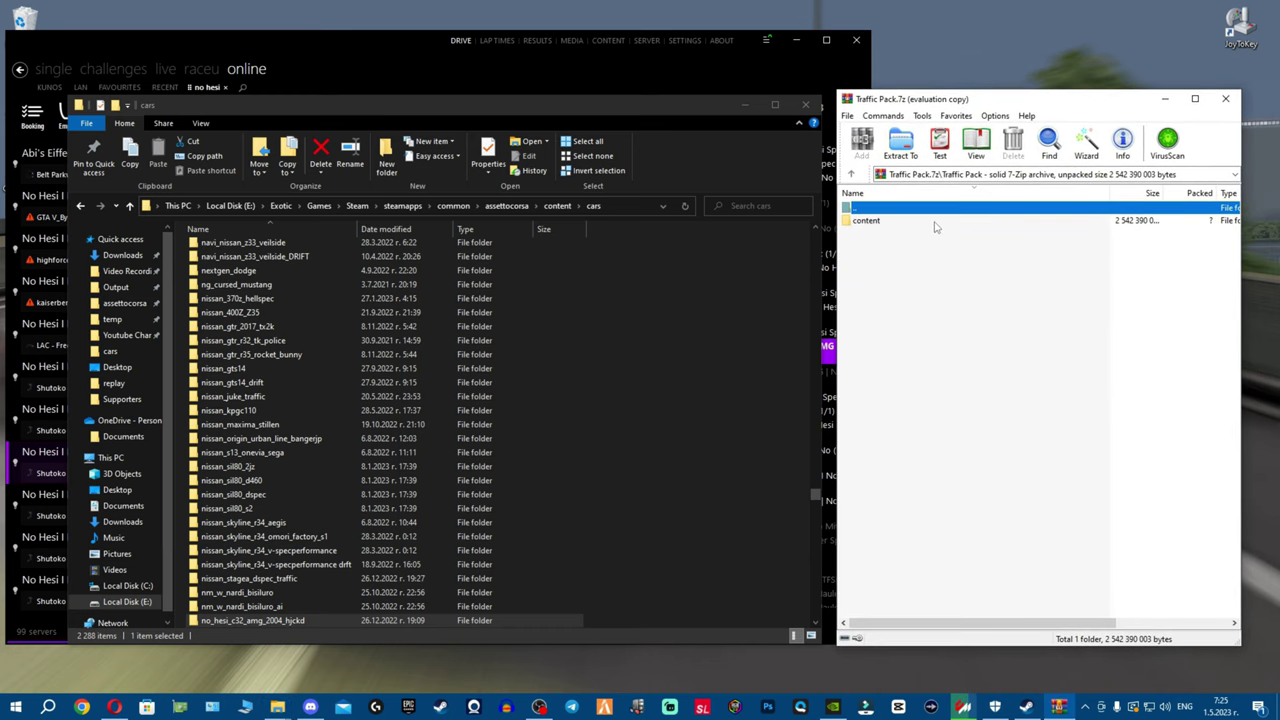
double_click(935, 222)
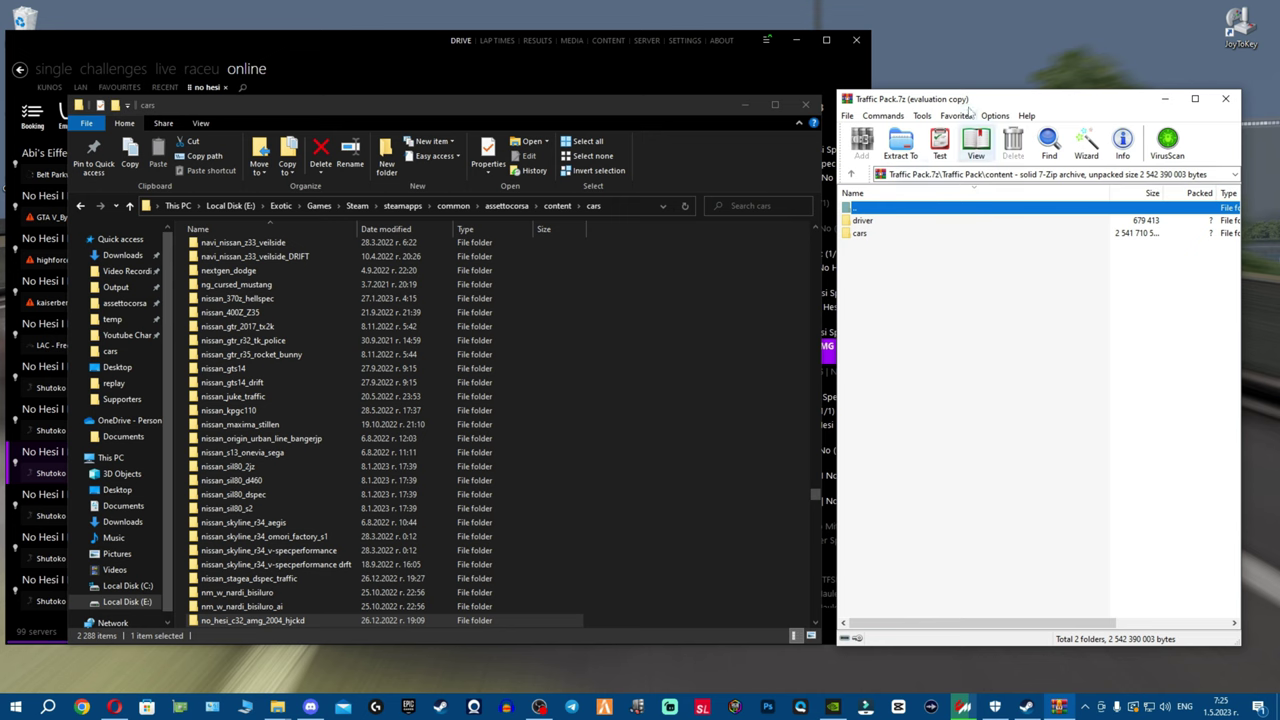
left_click_drag(970, 98, 975, 79)
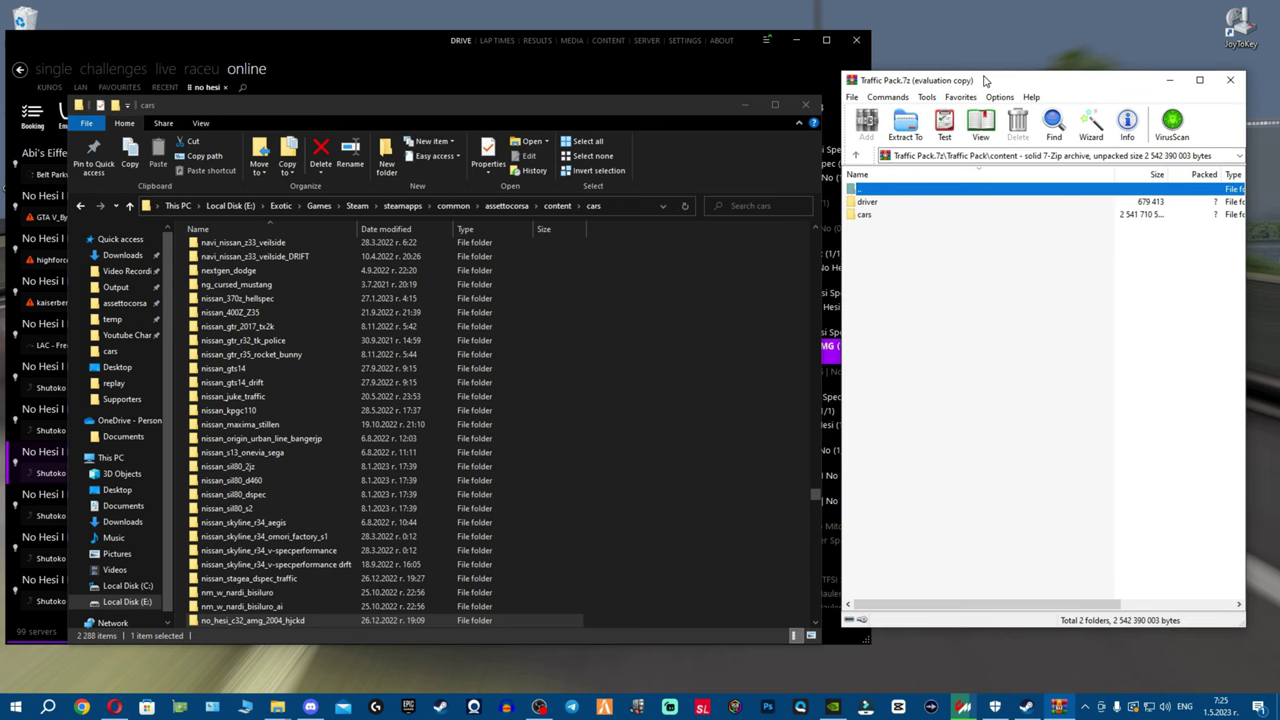
Minimize Content Manager and browse File Explorer to assettocorsa\content, viewing the tracks and cars folders.
left_click(426, 86)
left_click(796, 40)
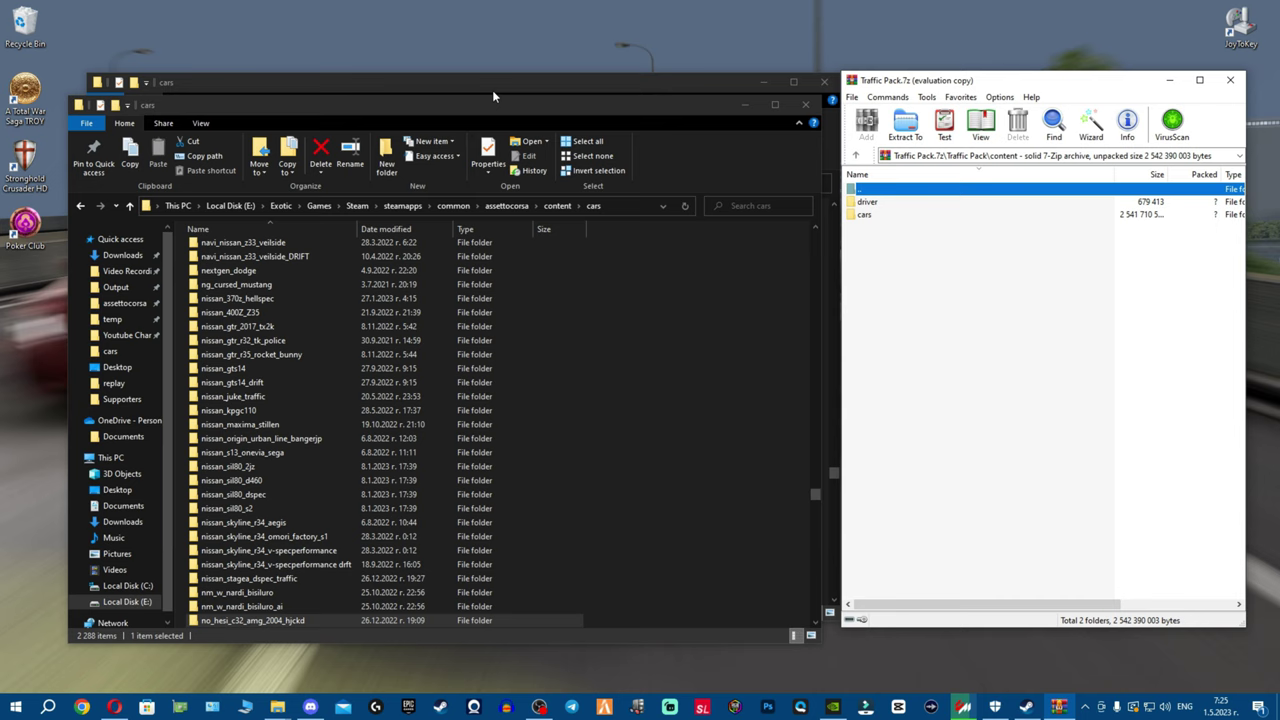
left_click_drag(492, 90, 463, 90)
key("alt+Up")
key("alt+Up")
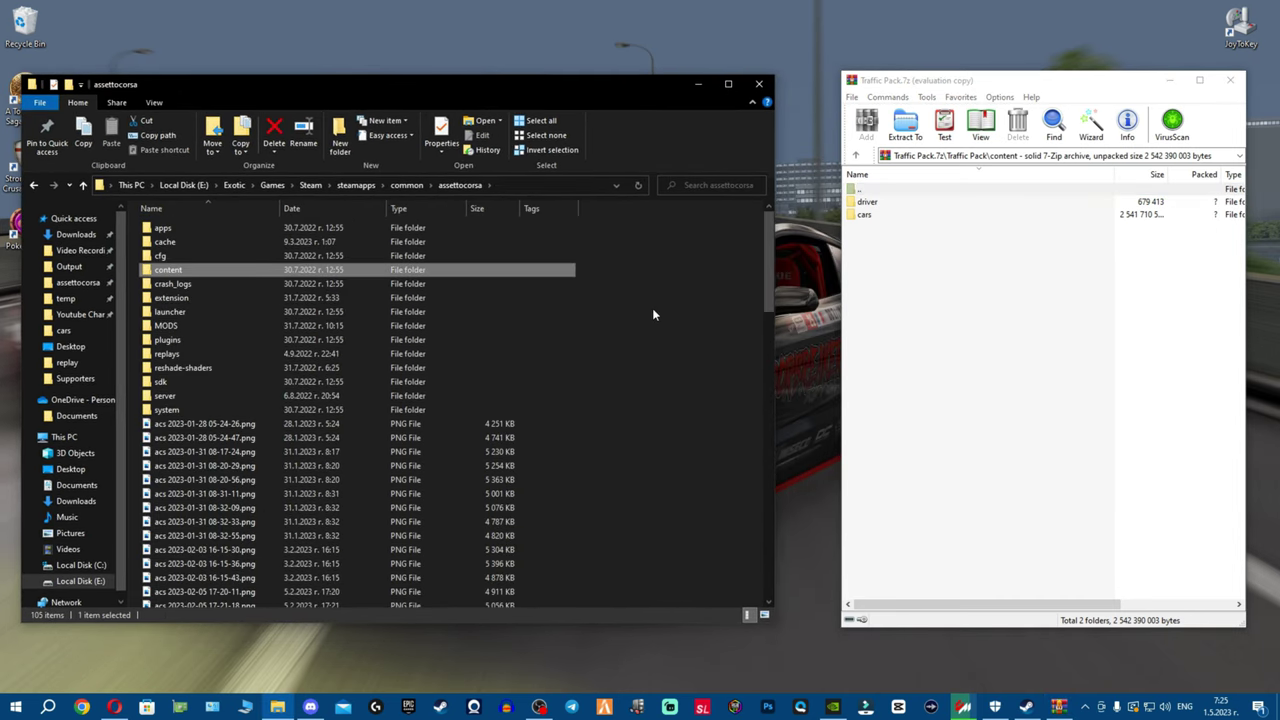
double_click(218, 275)
double_click(183, 378)
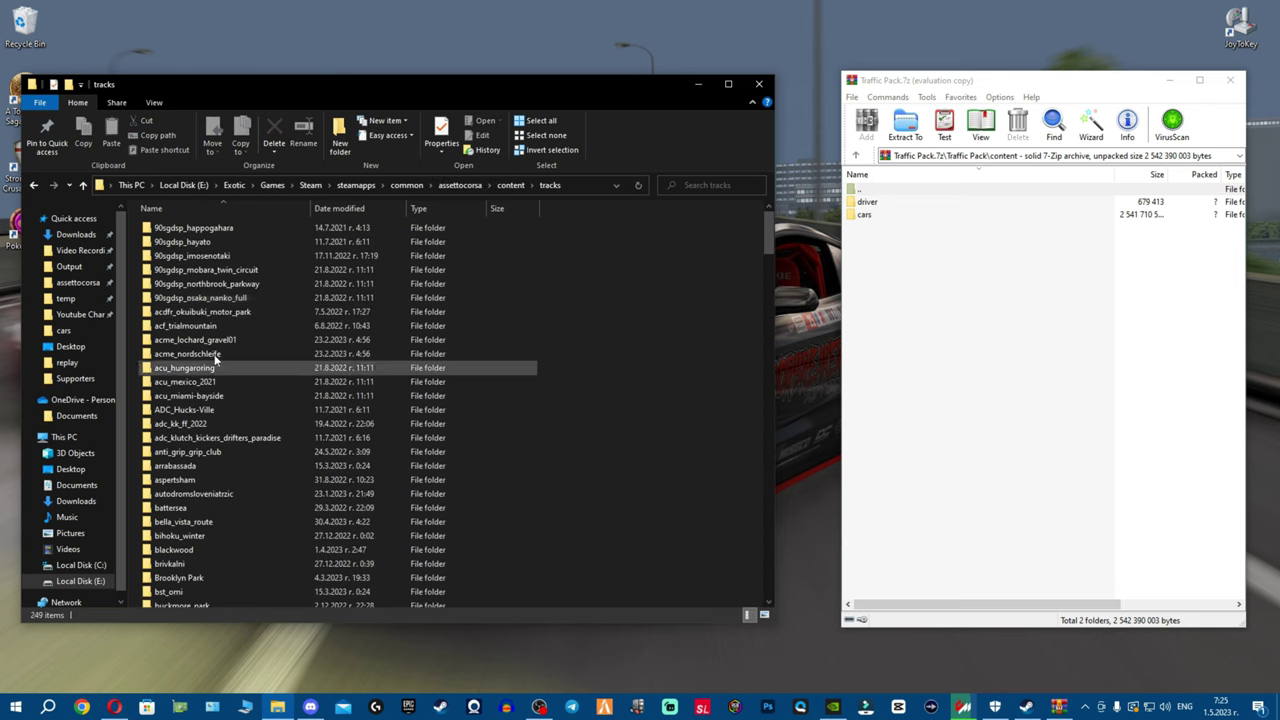
left_click(510, 185)
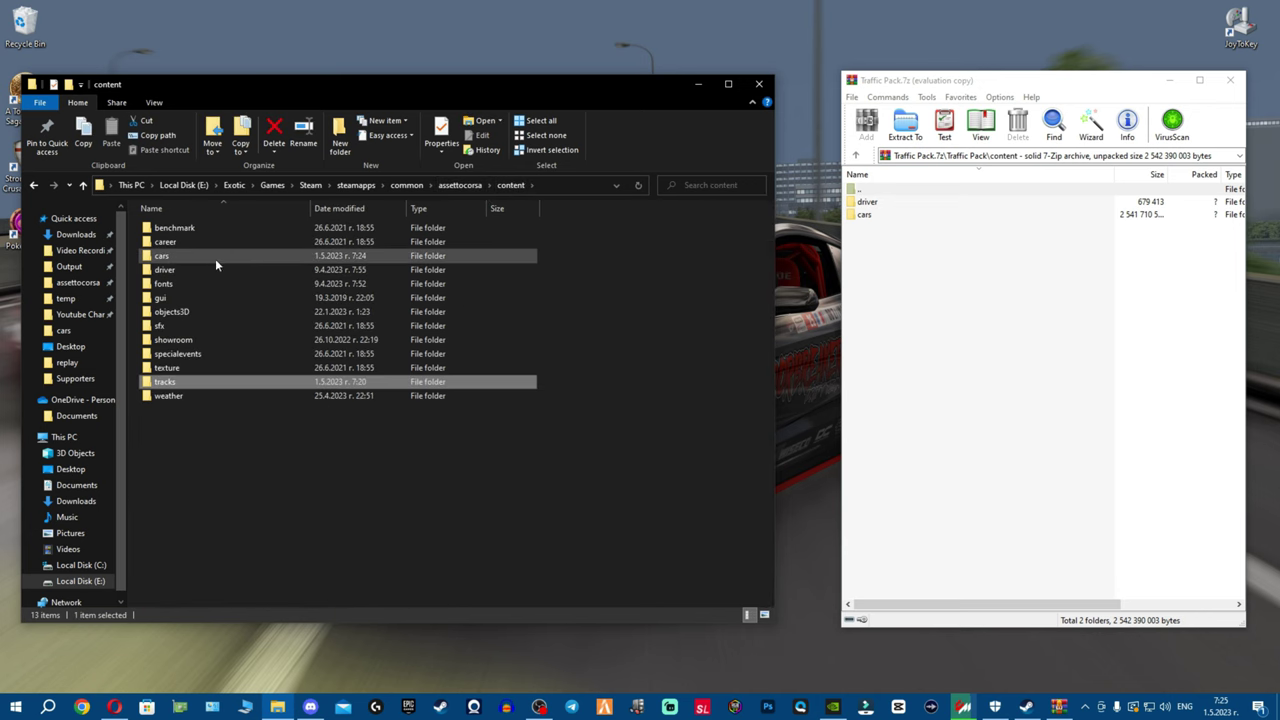
double_click(215, 258)
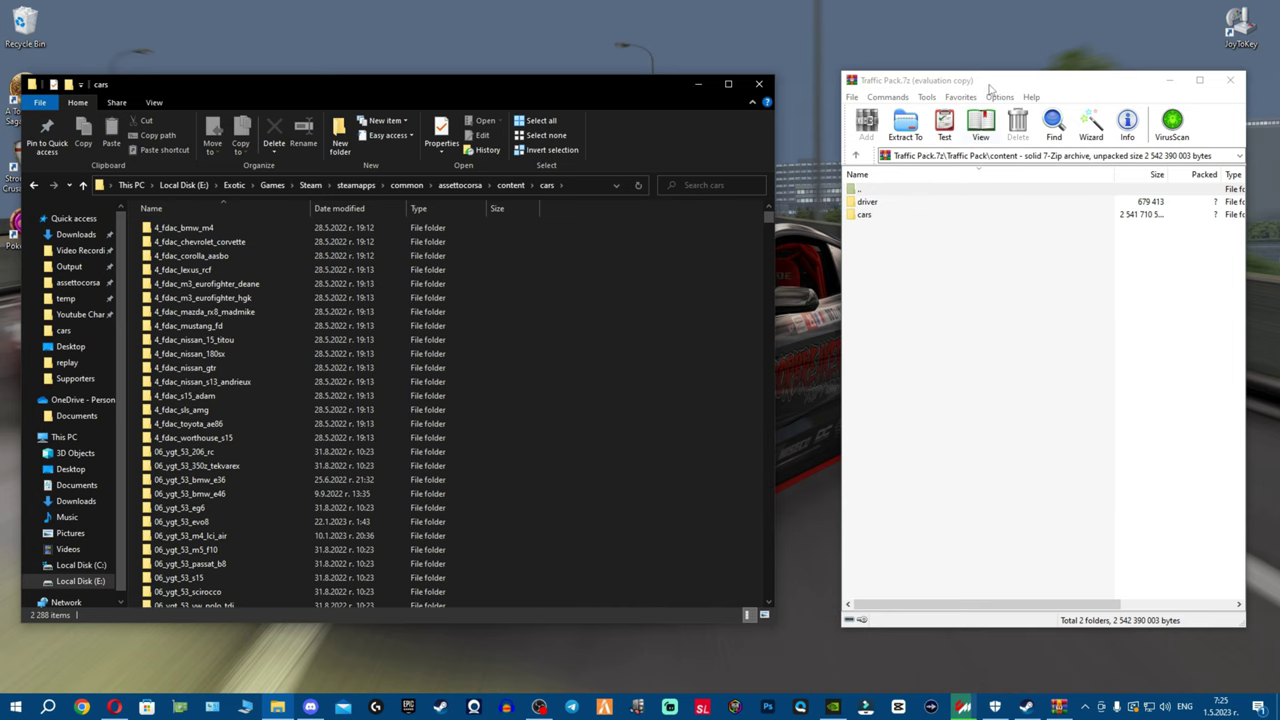
Extract the driver and cars folders from the Traffic Pack archive into assettocorsa\content, and close the archive.
mouse_move(996, 88)
left_mouse_down()
mouse_move(860, 302)
mouse_move(942, 81)
mouse_move(978, 75)
left_mouse_up()
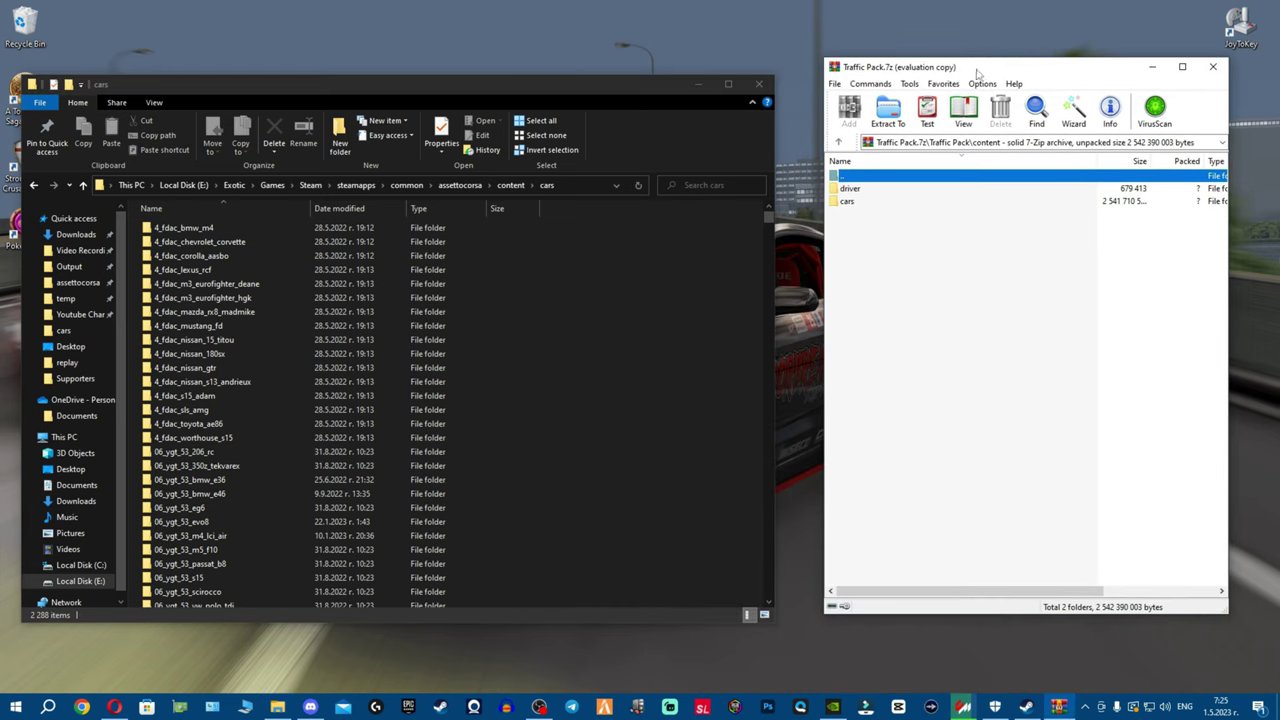
left_click(887, 190)
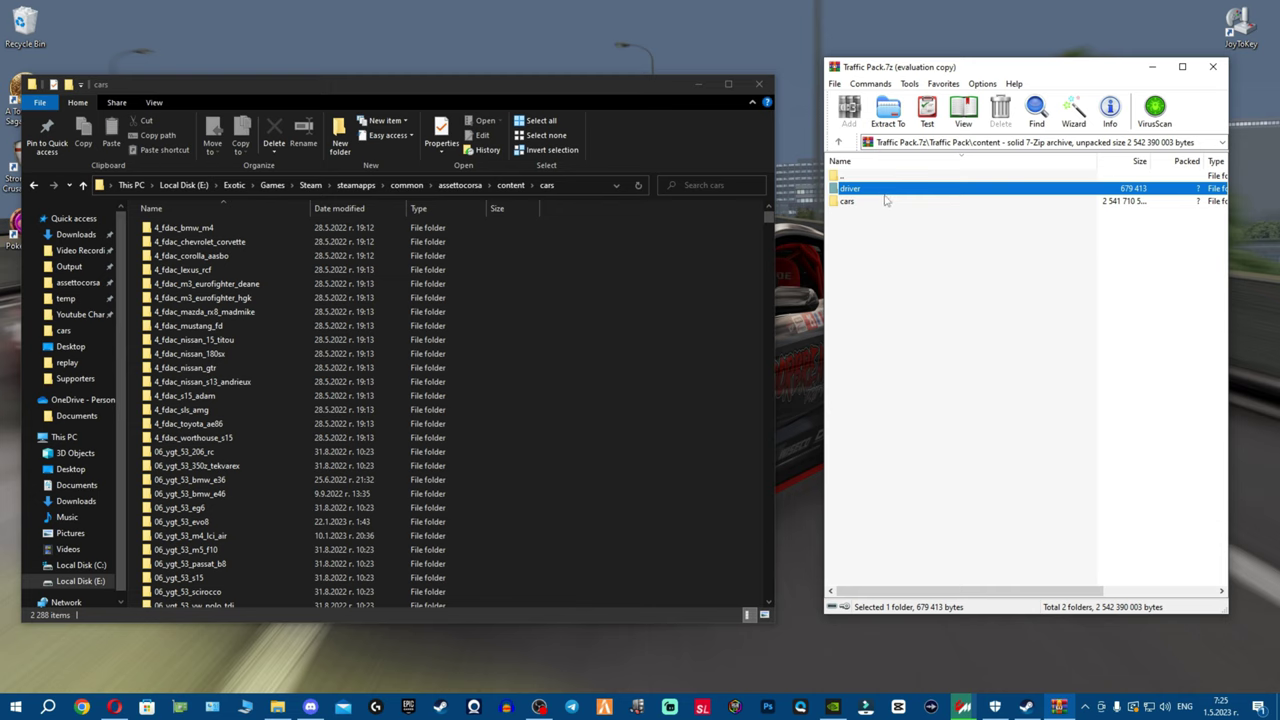
left_click(883, 228)
left_click(510, 185)
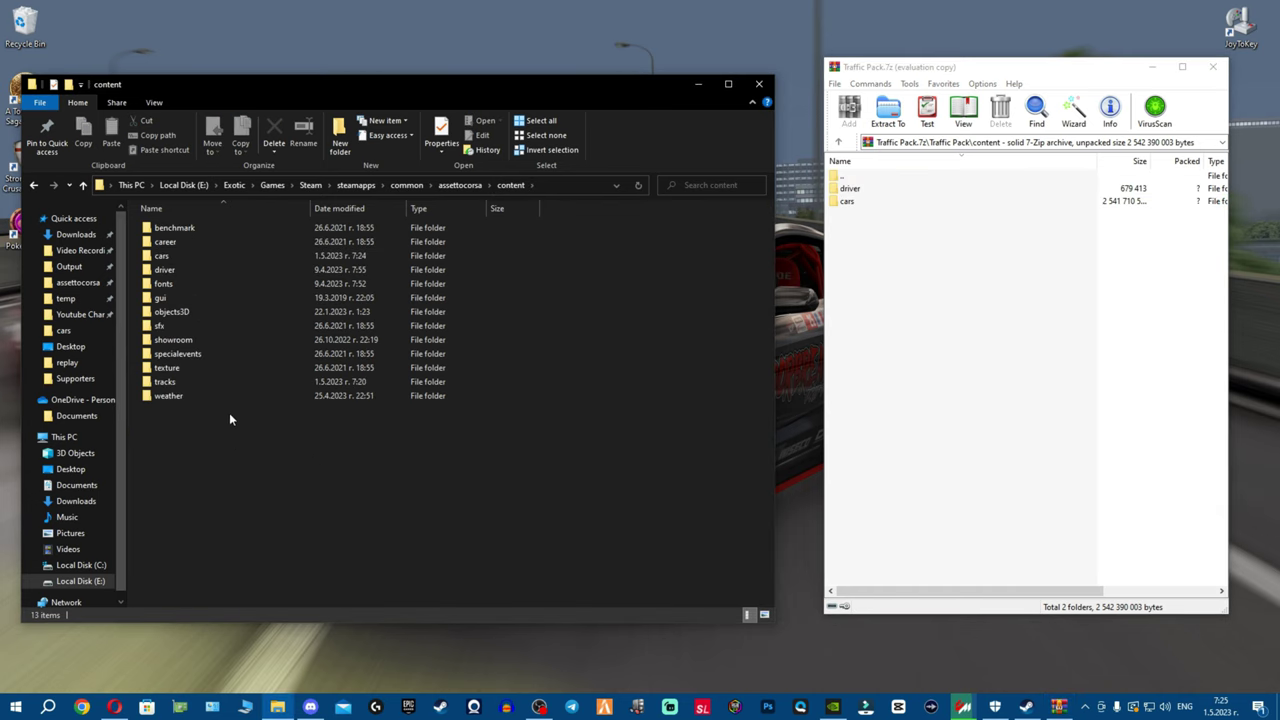
left_click(185, 272)
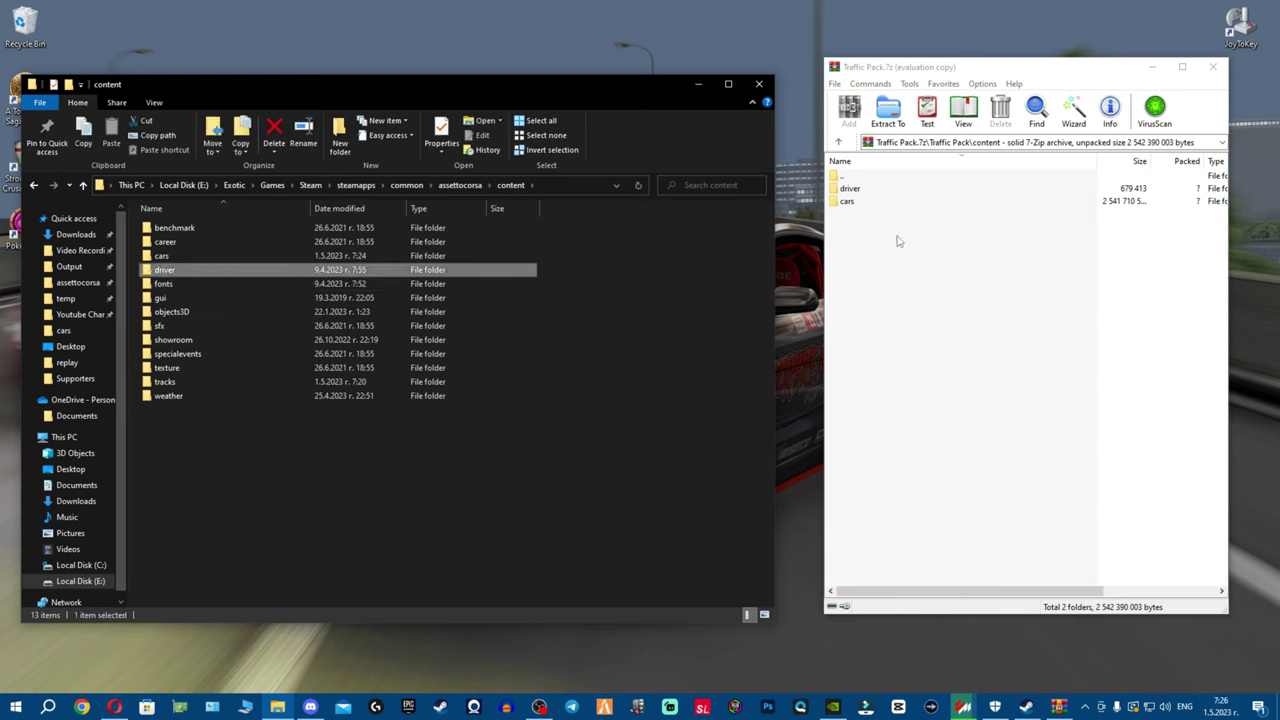
left_click_drag(897, 241, 901, 190)
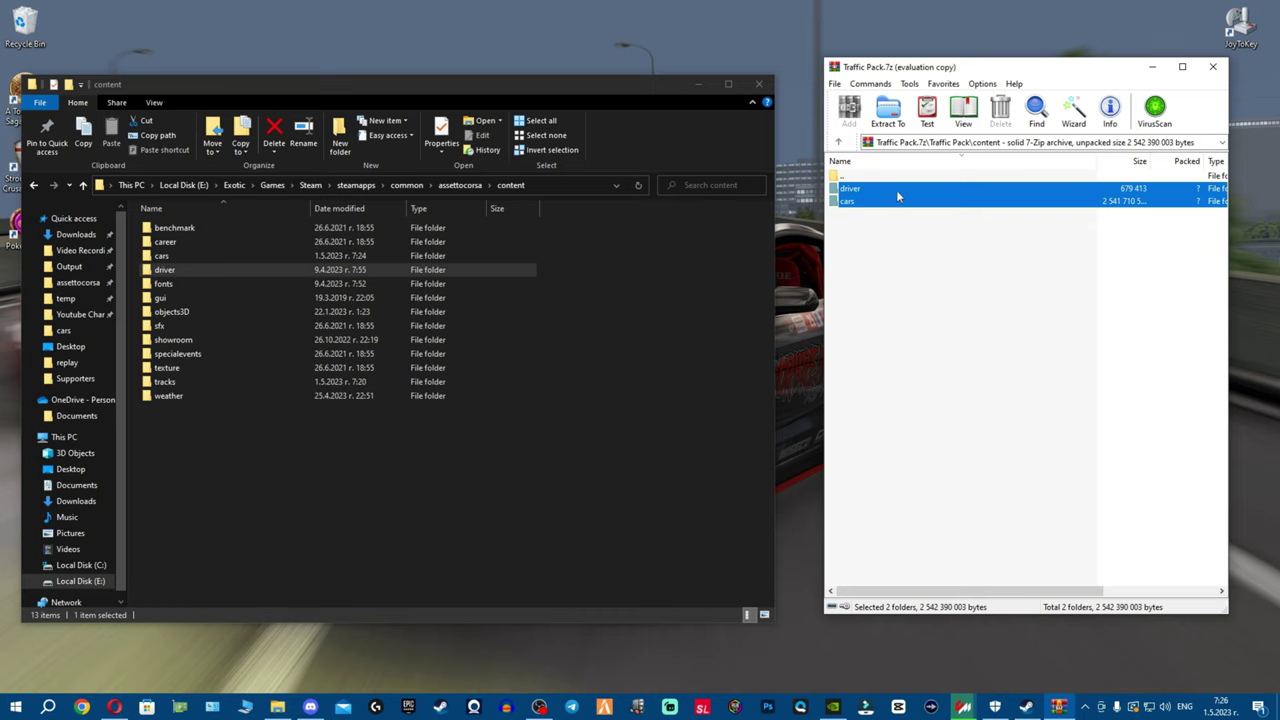
left_click_drag(896, 190, 393, 472)
left_click_drag(1021, 291, 959, 253)
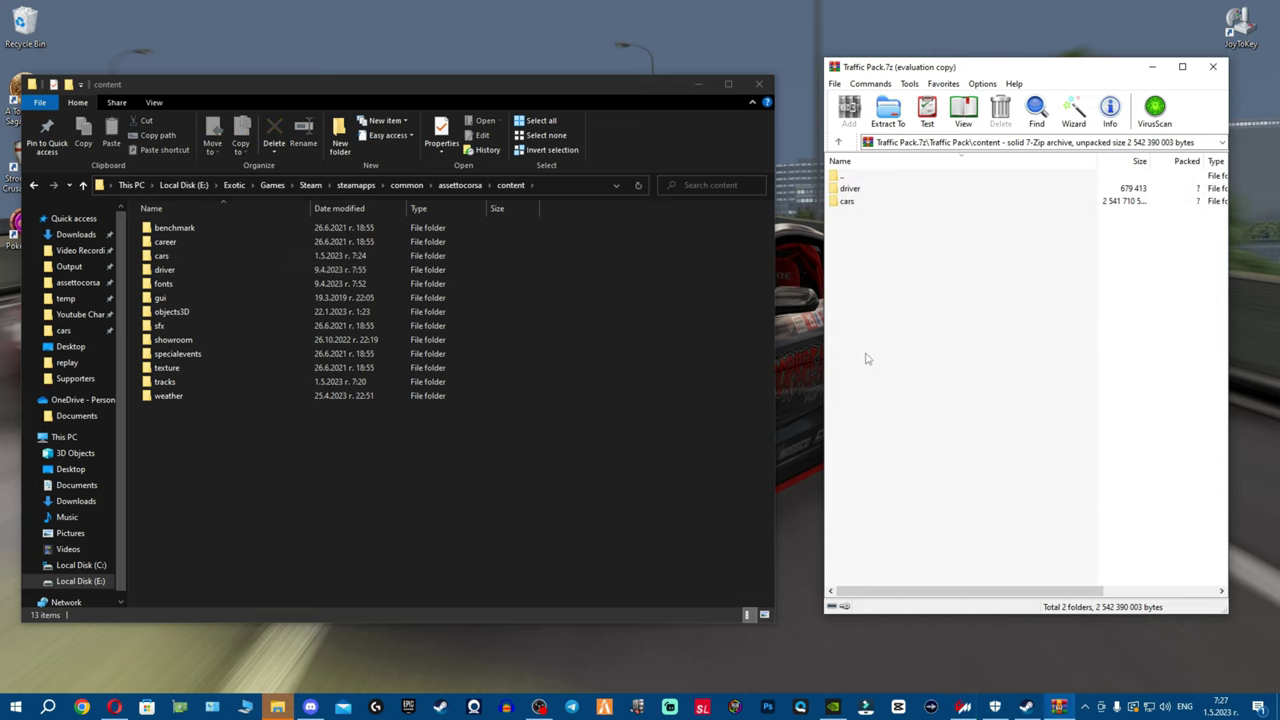
key("alt+F4")
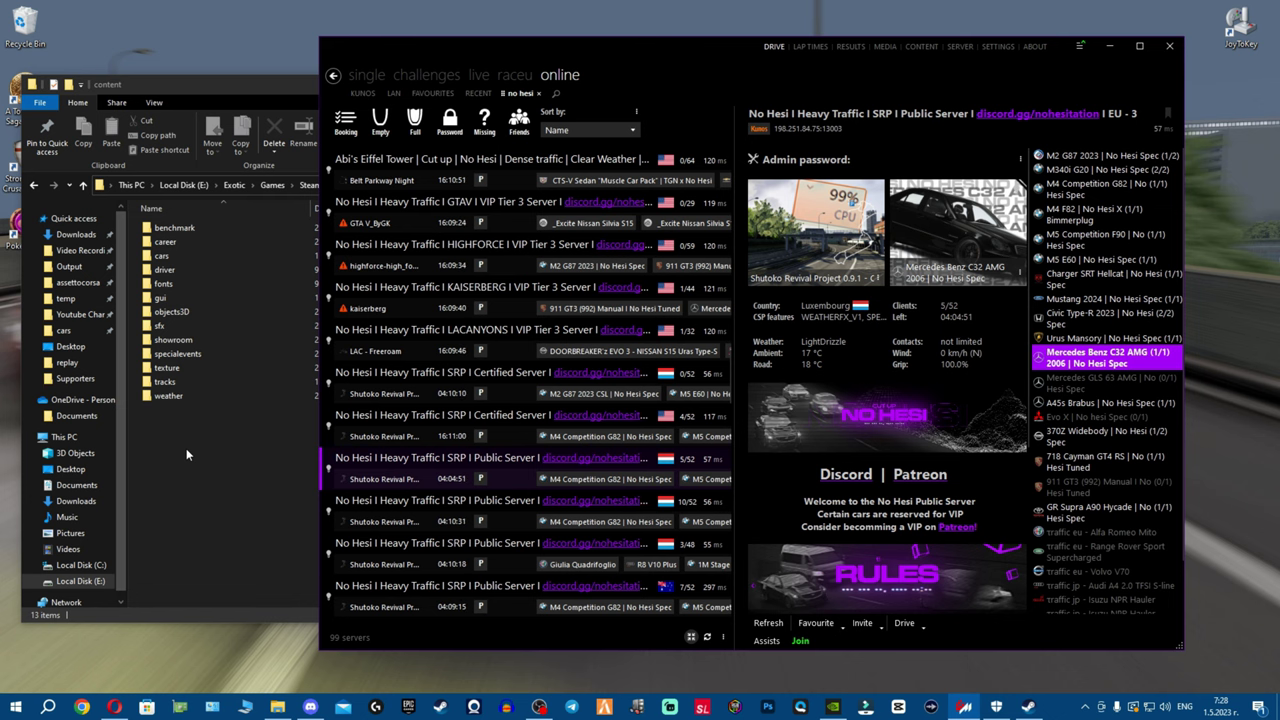
Check the traffic eu Range Rover Sport Supercharged in the No Hesi SRP server's car list in Content Manager.
left_click_drag(726, 48, 631, 67)
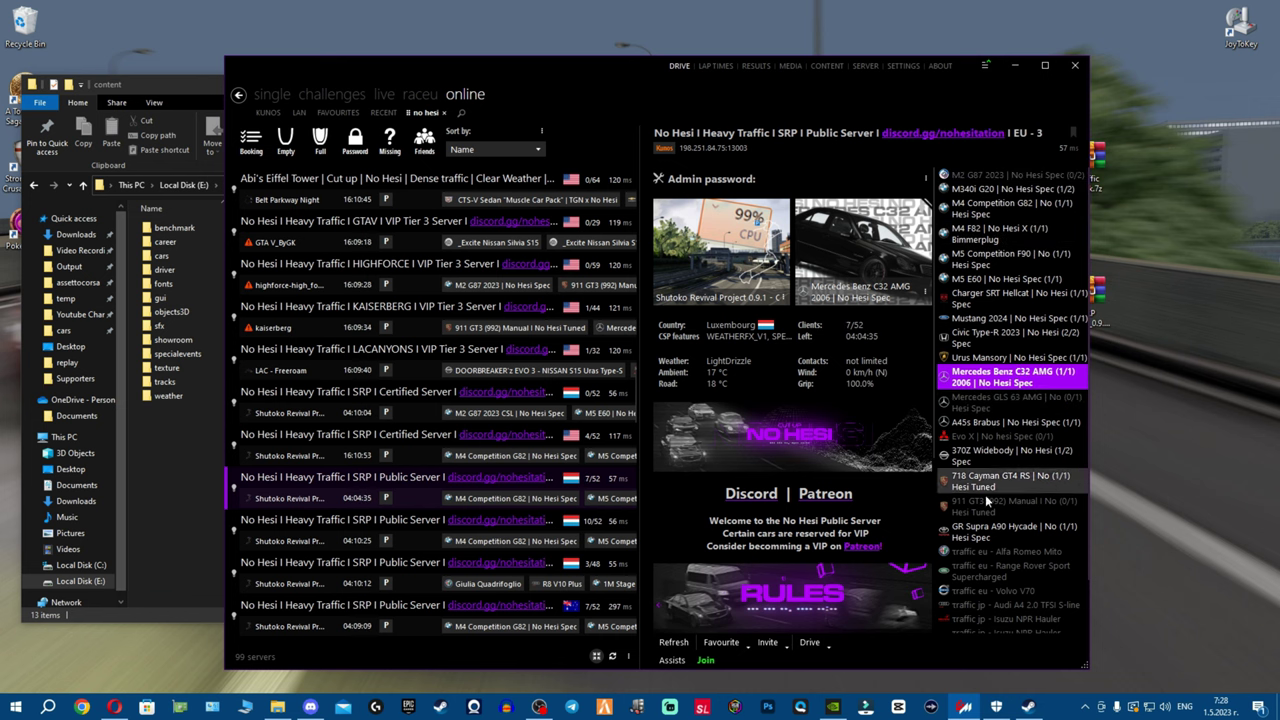
mouse_move(990, 570)
left_mouse_down()
mouse_move(988, 612)
mouse_move(988, 578)
left_mouse_up()
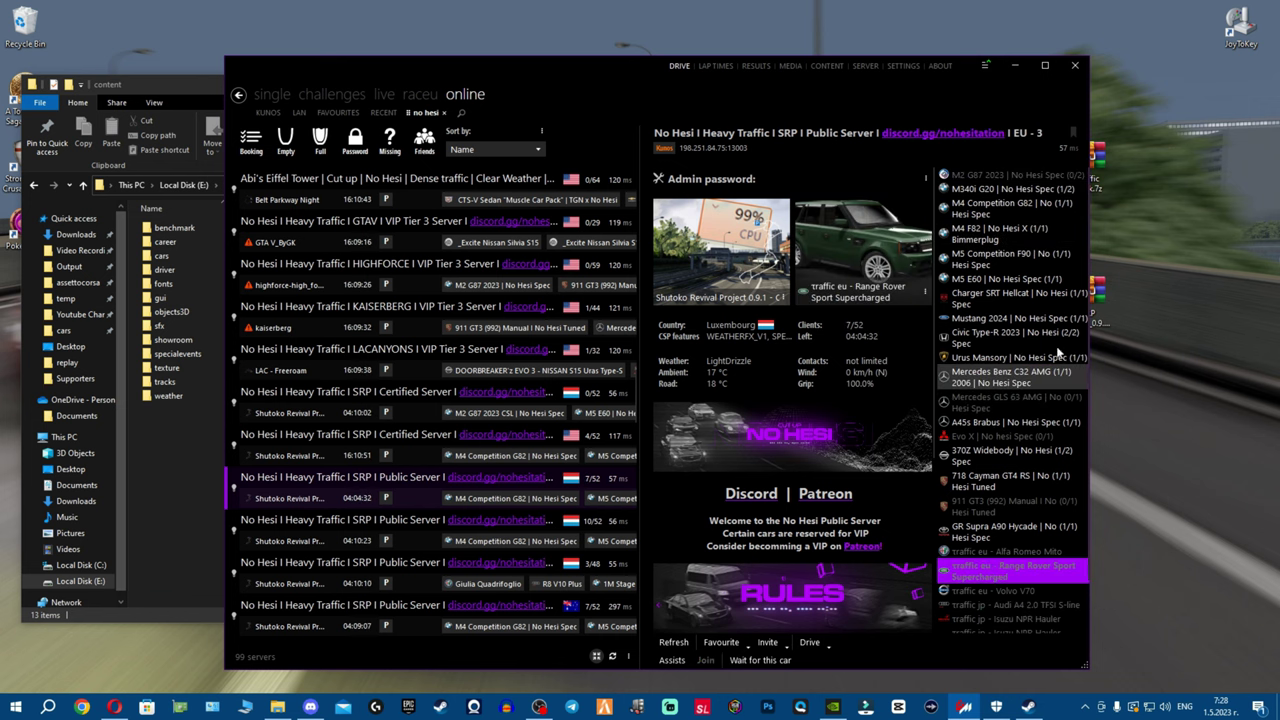
mouse_move(648, 75)
left_mouse_down()
mouse_move(614, 80)
mouse_move(742, 139)
mouse_move(693, 74)
mouse_move(636, 74)
left_mouse_up()
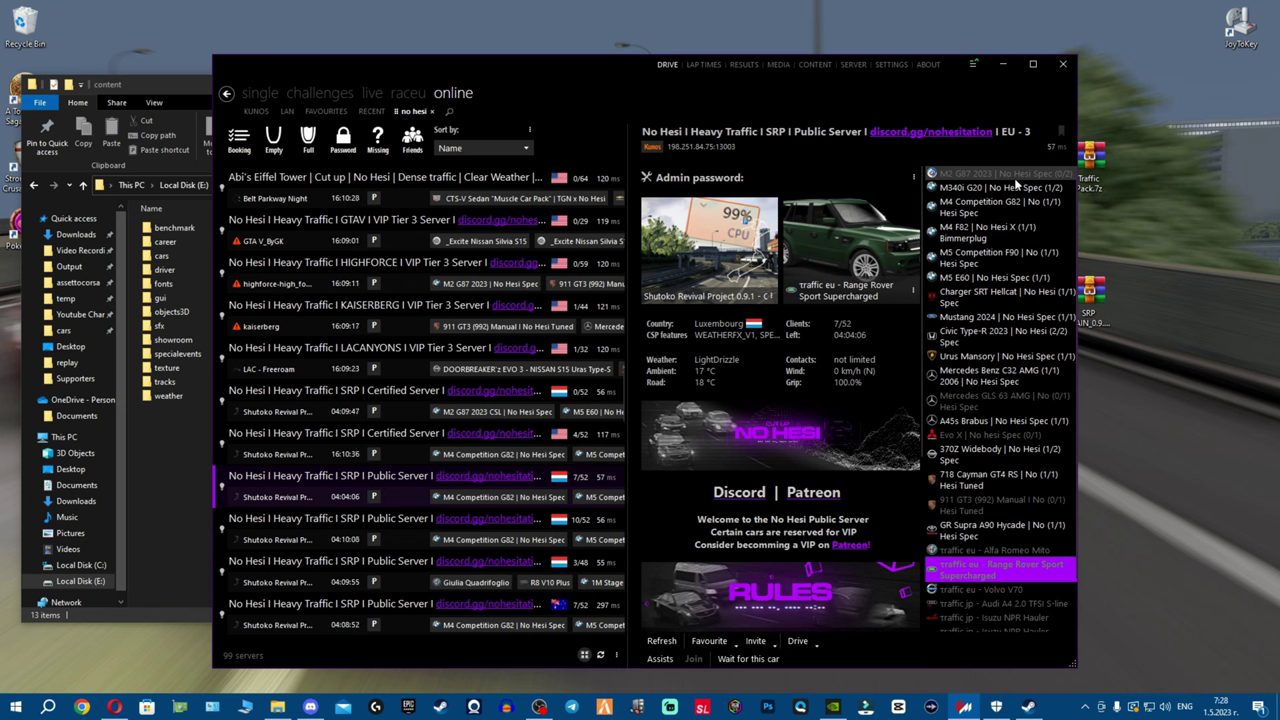
Choose the M4 F82 No Hesi X Bimmerplug and join the No Hesi SRP Public Server EU - 3.
left_click(1000, 232)
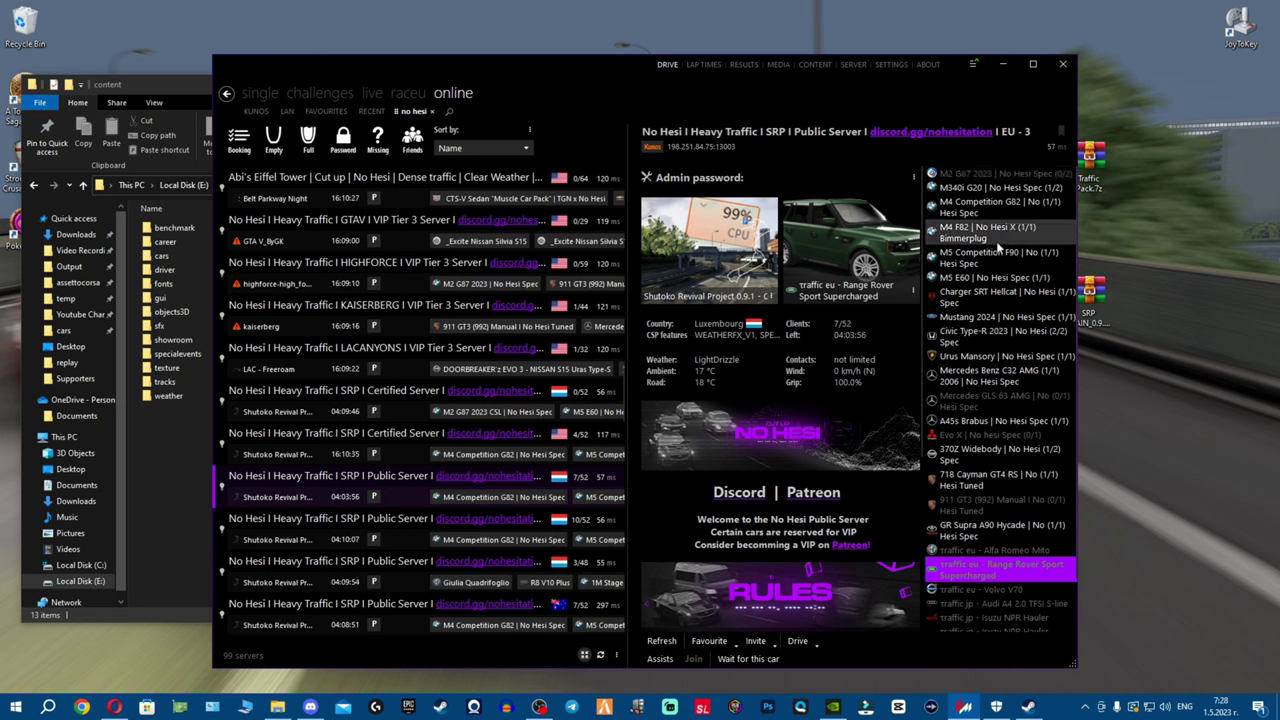
left_click(978, 396)
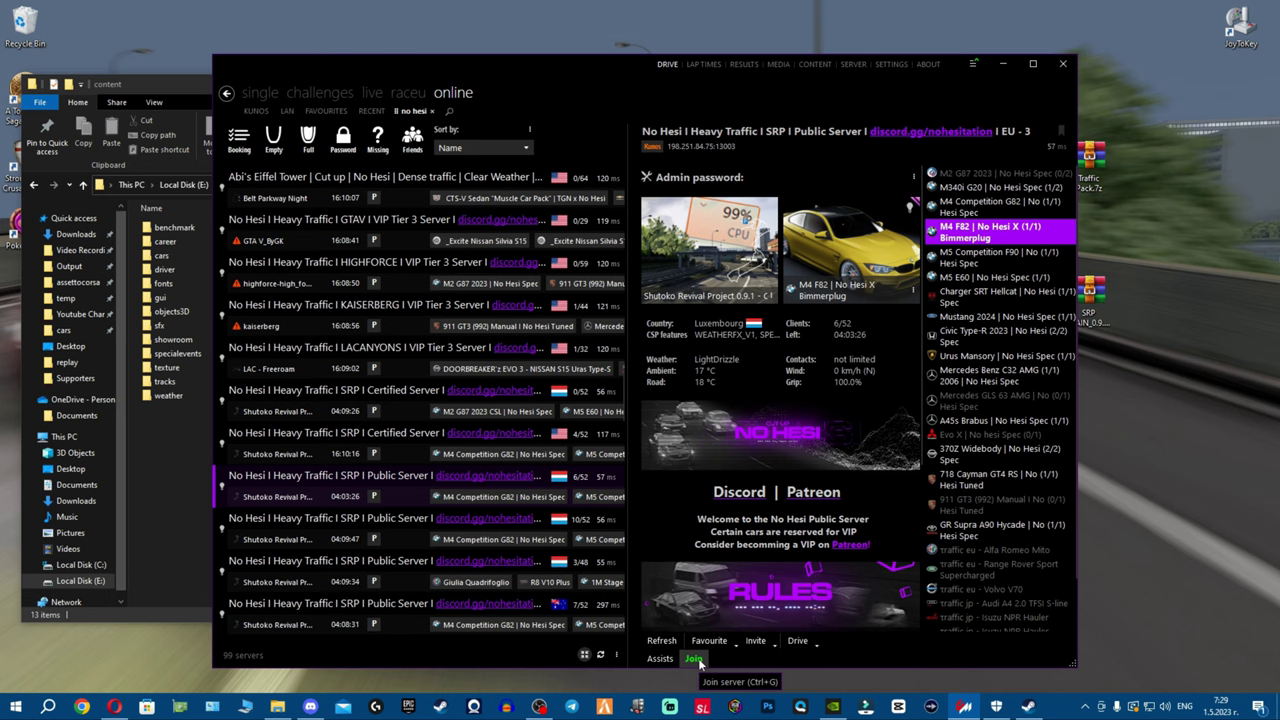
left_click(698, 660)
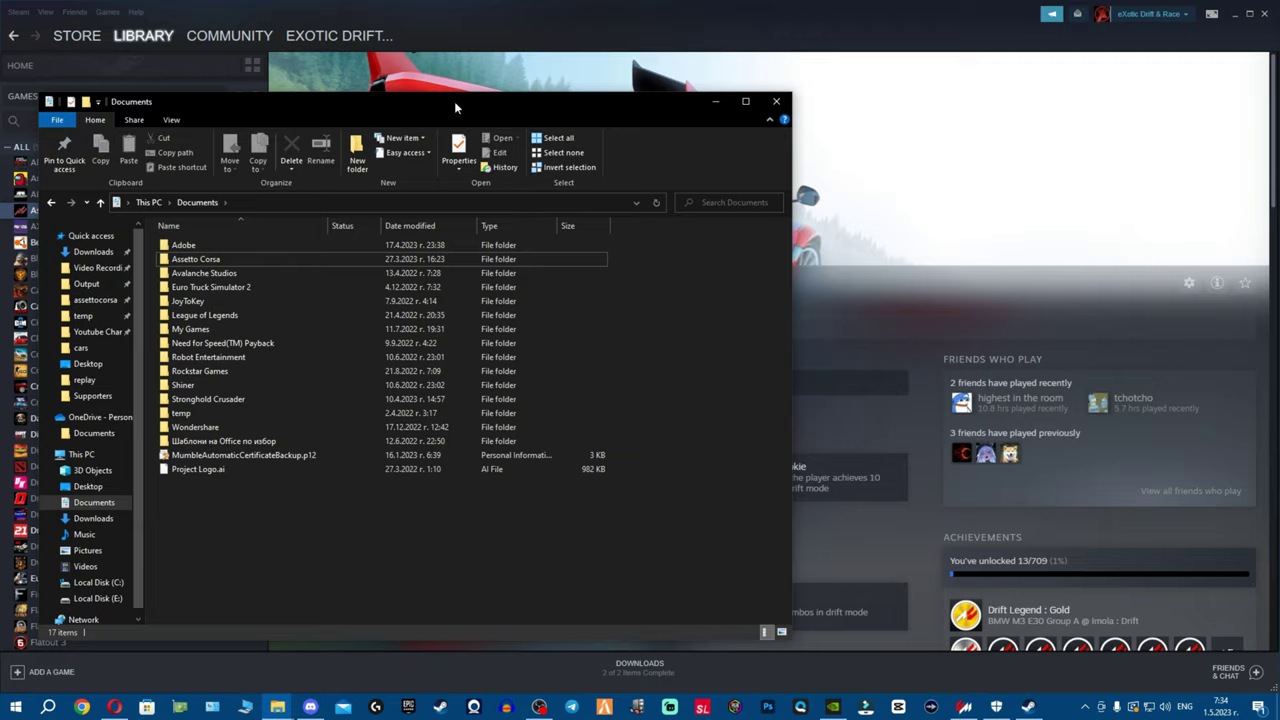
Minimize the Documents window and show the options for Assetto Corsa in the Steam library.
left_click_drag(454, 101, 900, 118)
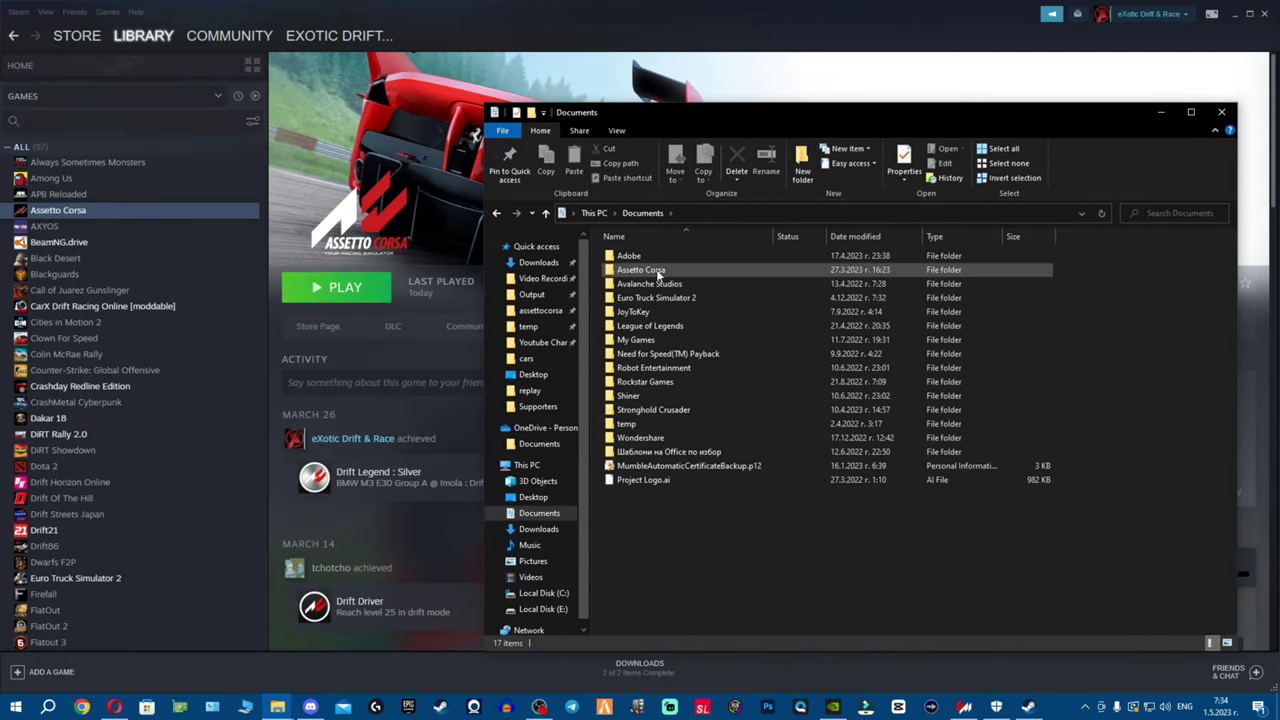
left_click(1155, 113)
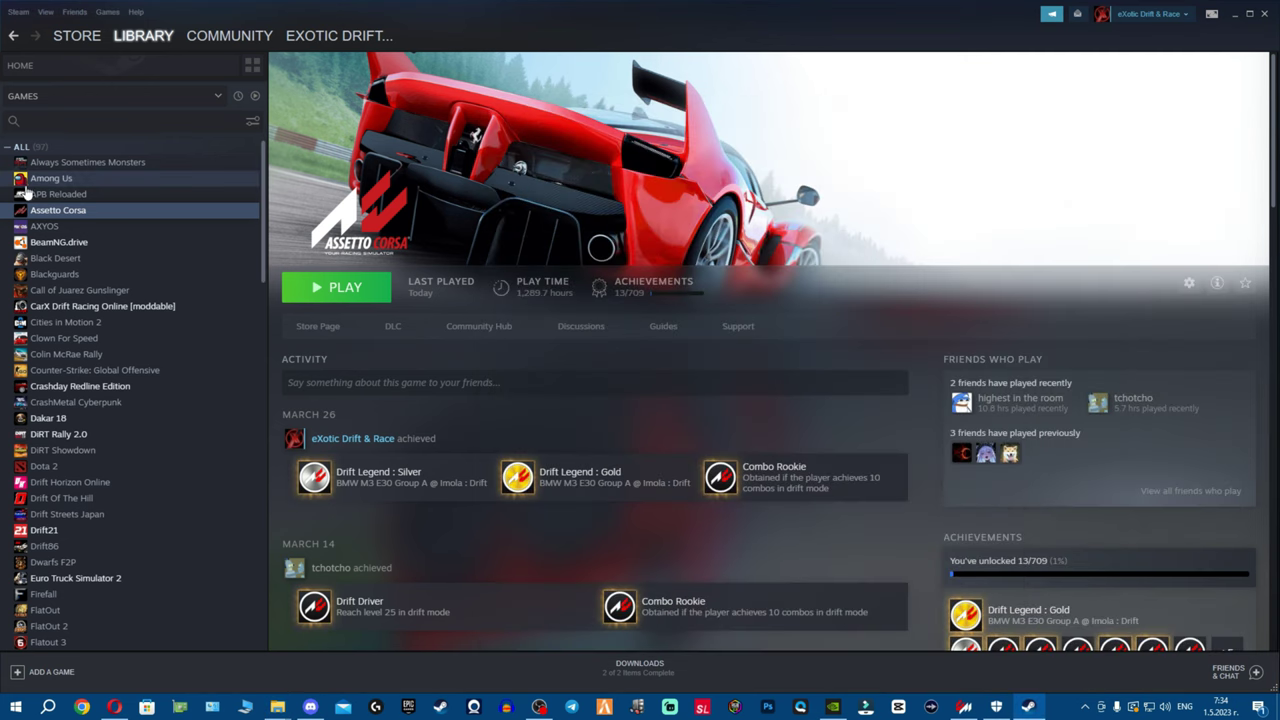
right_click(137, 216)
mouse_move(160, 275)
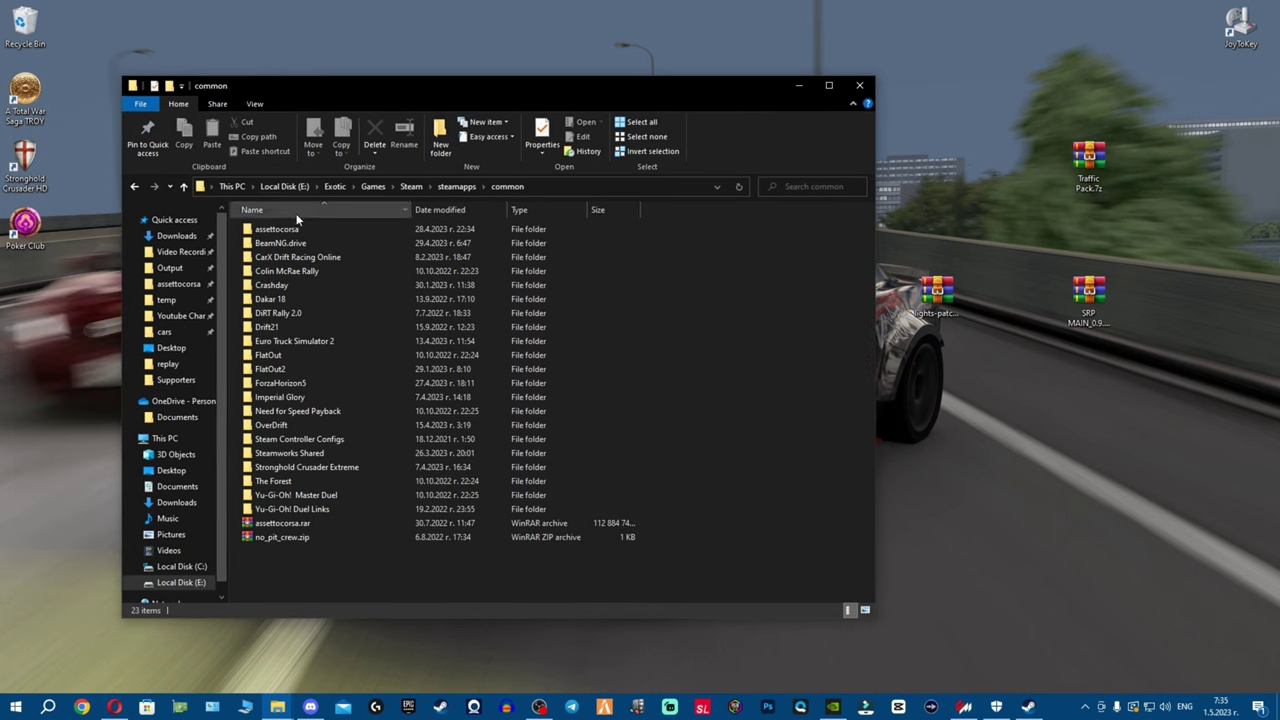
Inspect the assettocorsa game folder inside steamapps\common in File Explorer.
left_click(318, 234)
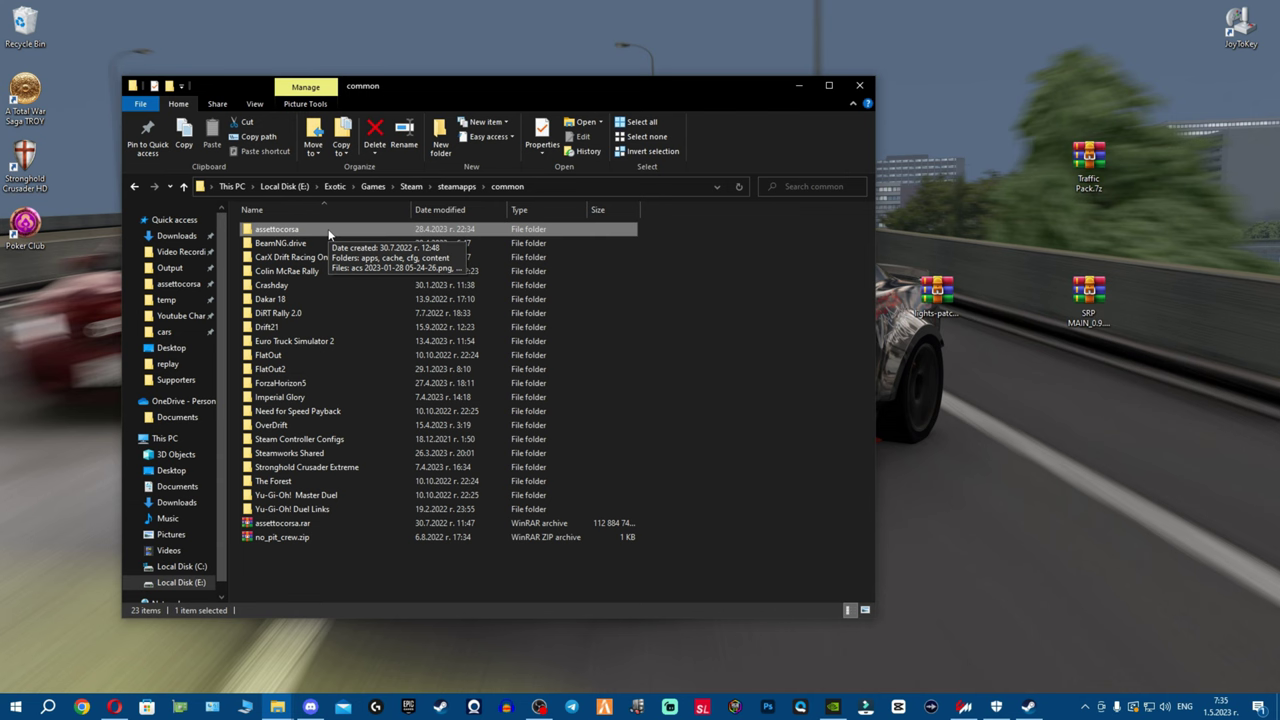
double_click(328, 233)
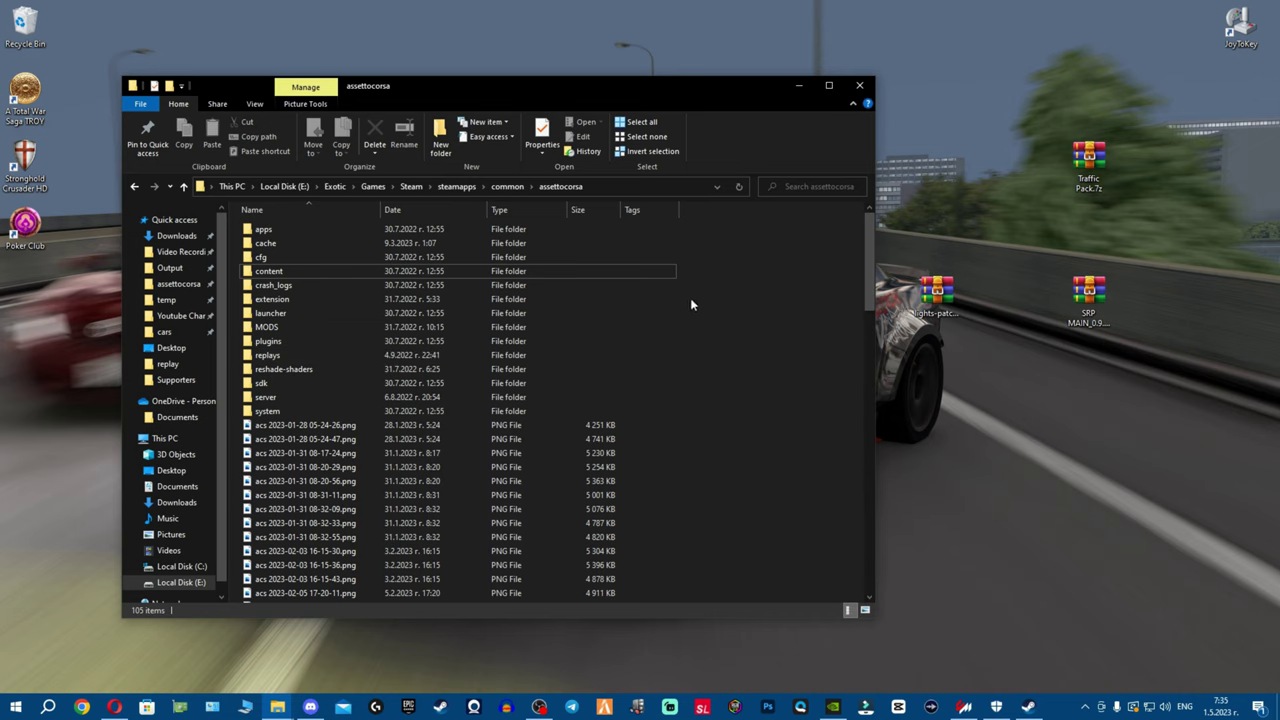
left_click(507, 186)
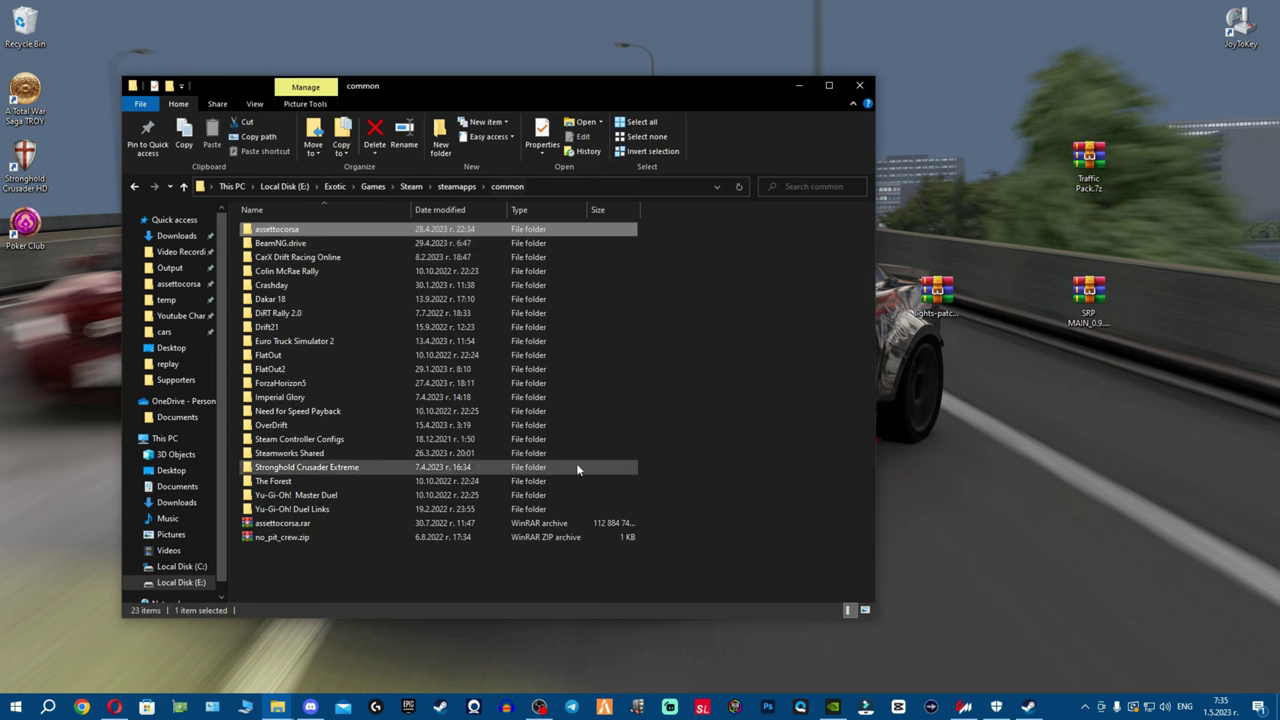
double_click(337, 234)
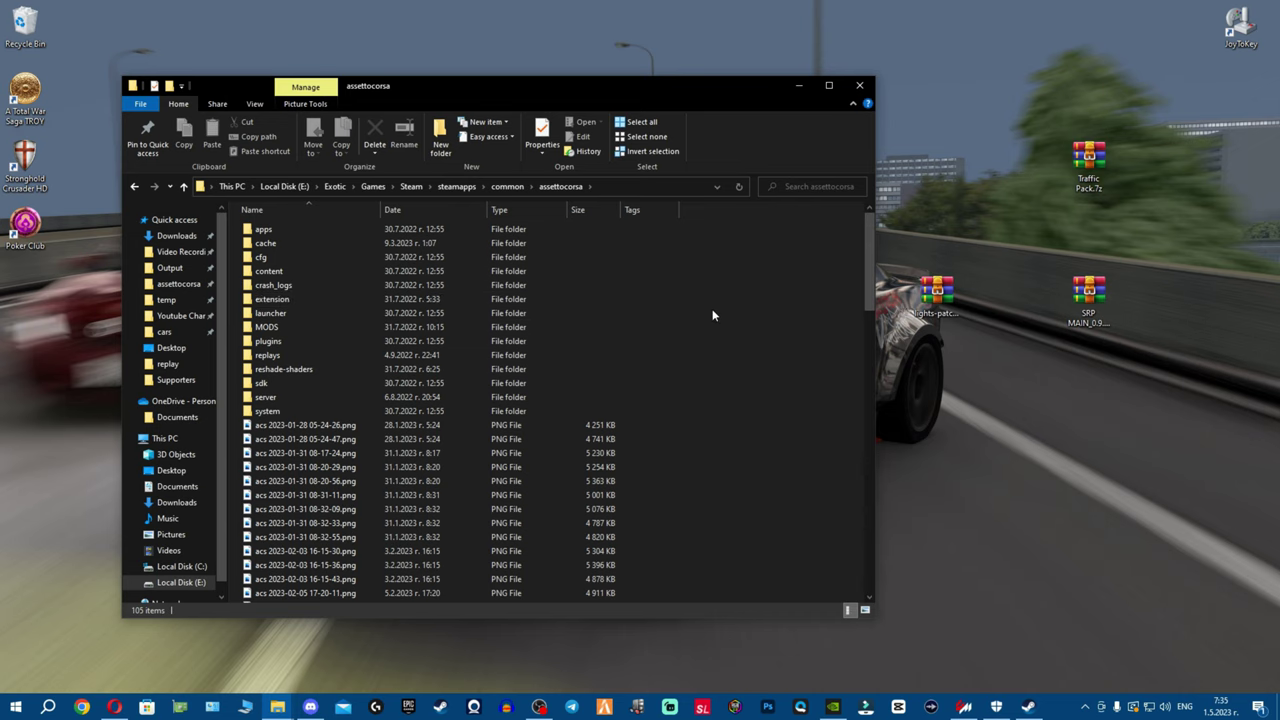
Glance at Steam, return to the common folder and review the available actions for the assettocorsa folder.
left_click(1028, 706)
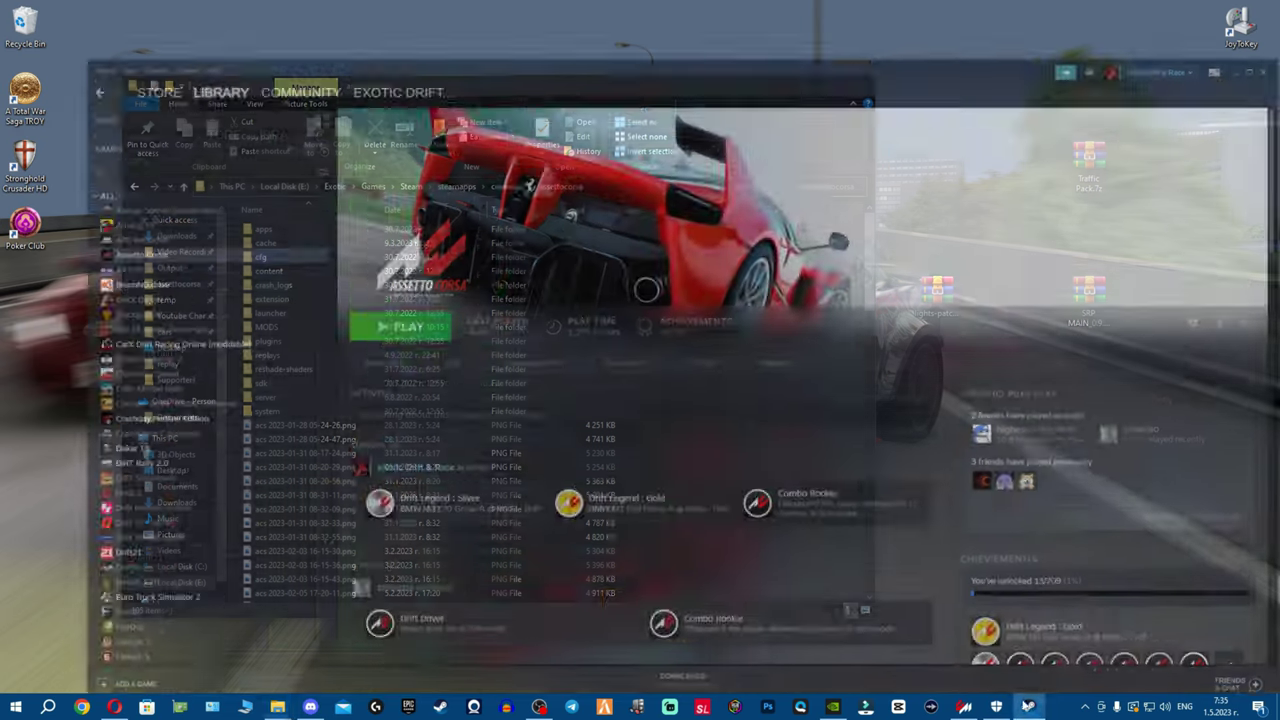
left_click(1028, 706)
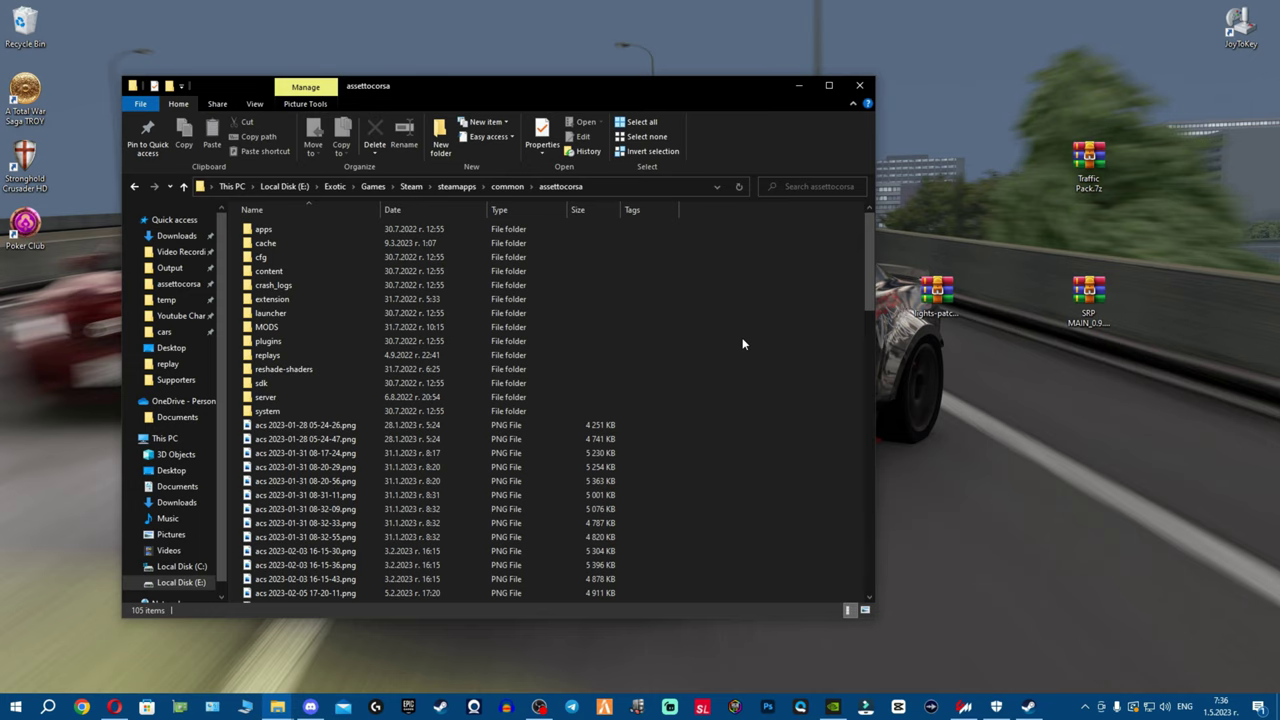
left_click(506, 186)
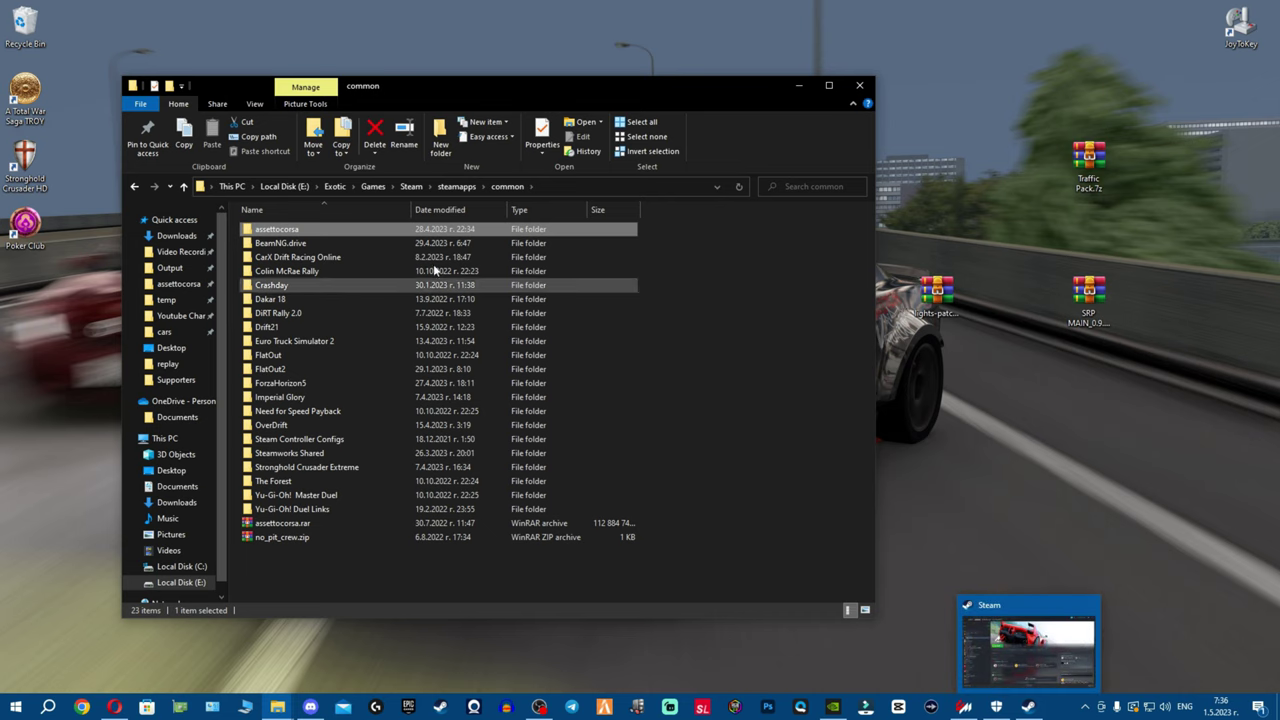
right_click(293, 230)
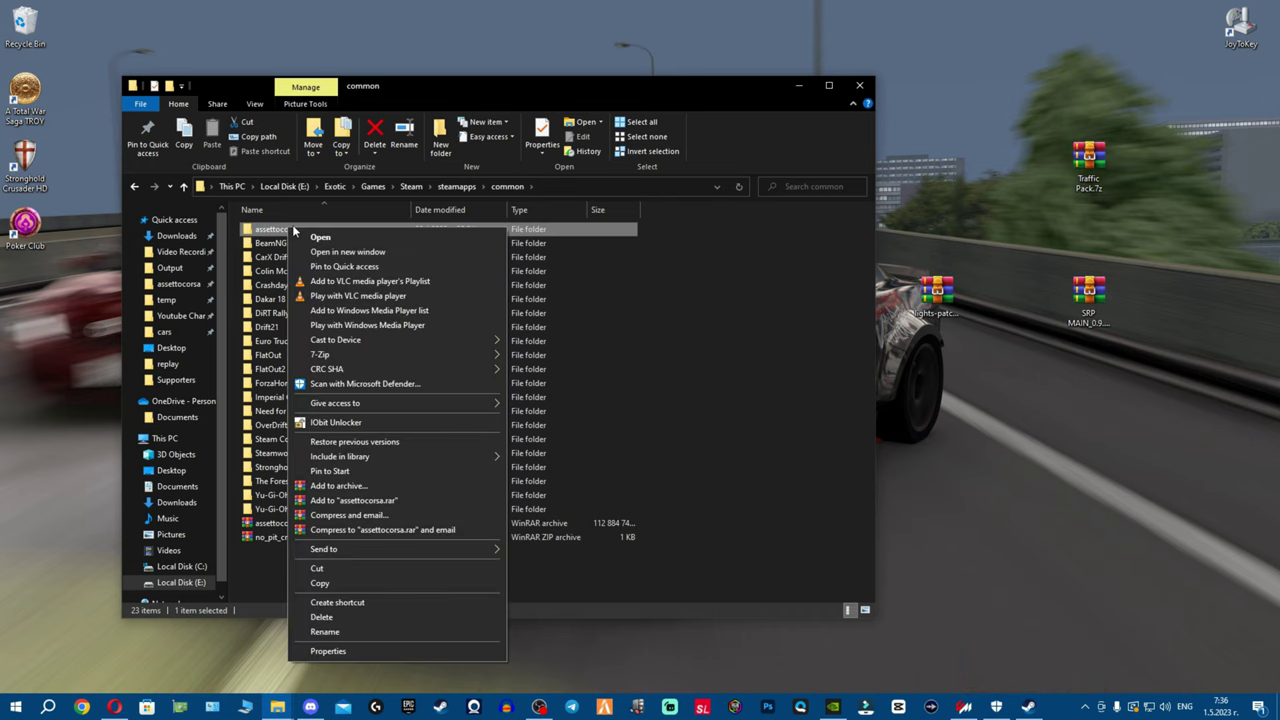
left_click(789, 306)
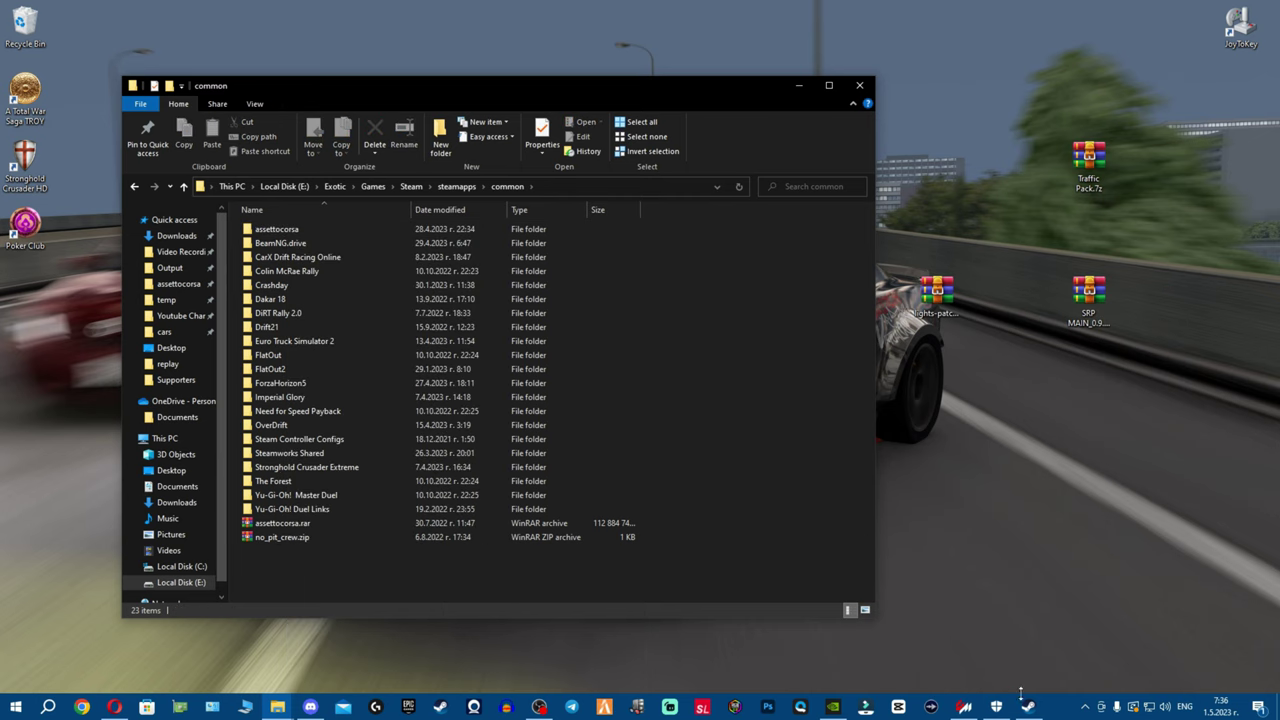
Select the assettocorsa folder in steamapps\common and the Assetto Corsa folder in the Documents window.
left_click(335, 230)
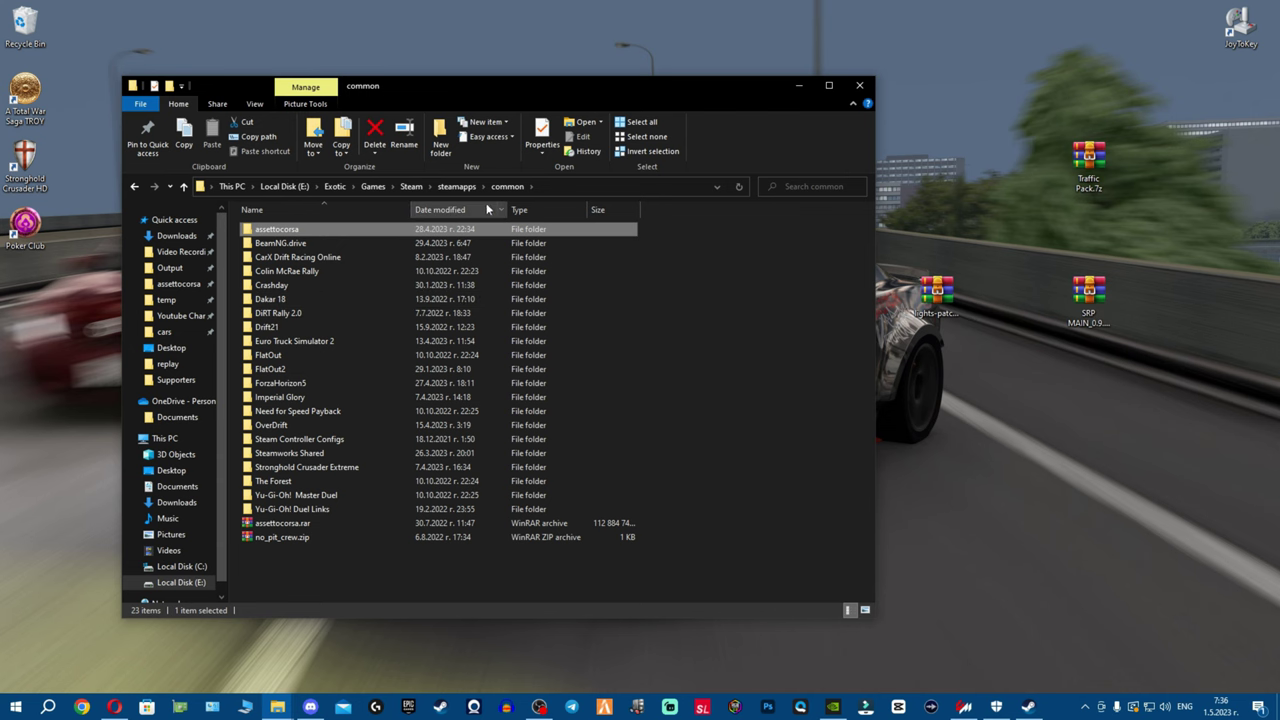
right_click(305, 232)
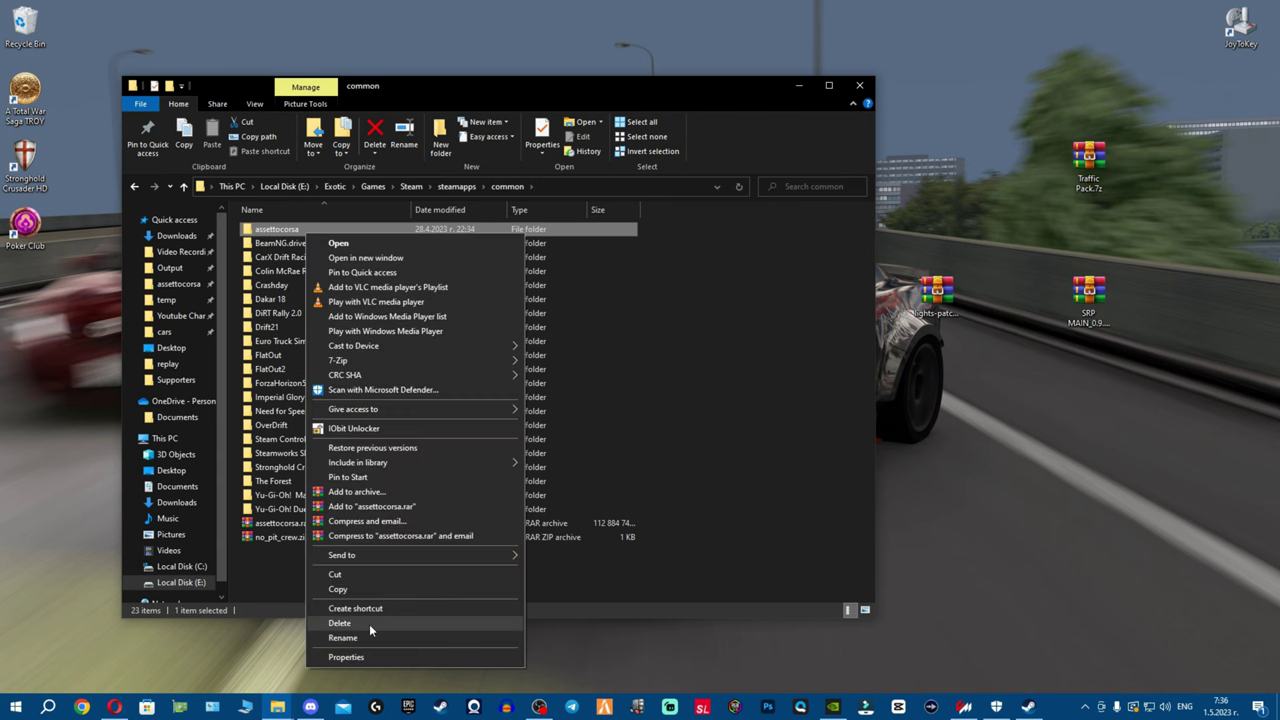
left_click(277, 707)
left_click(333, 645)
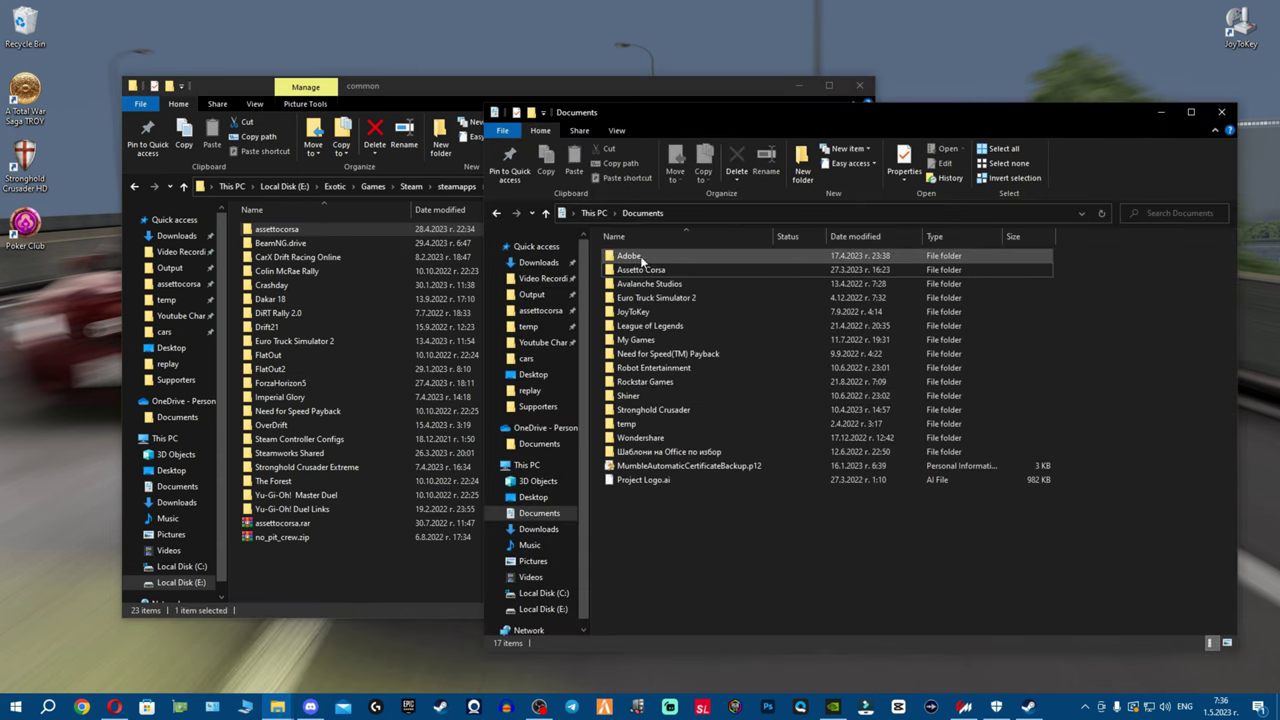
left_click(638, 270)
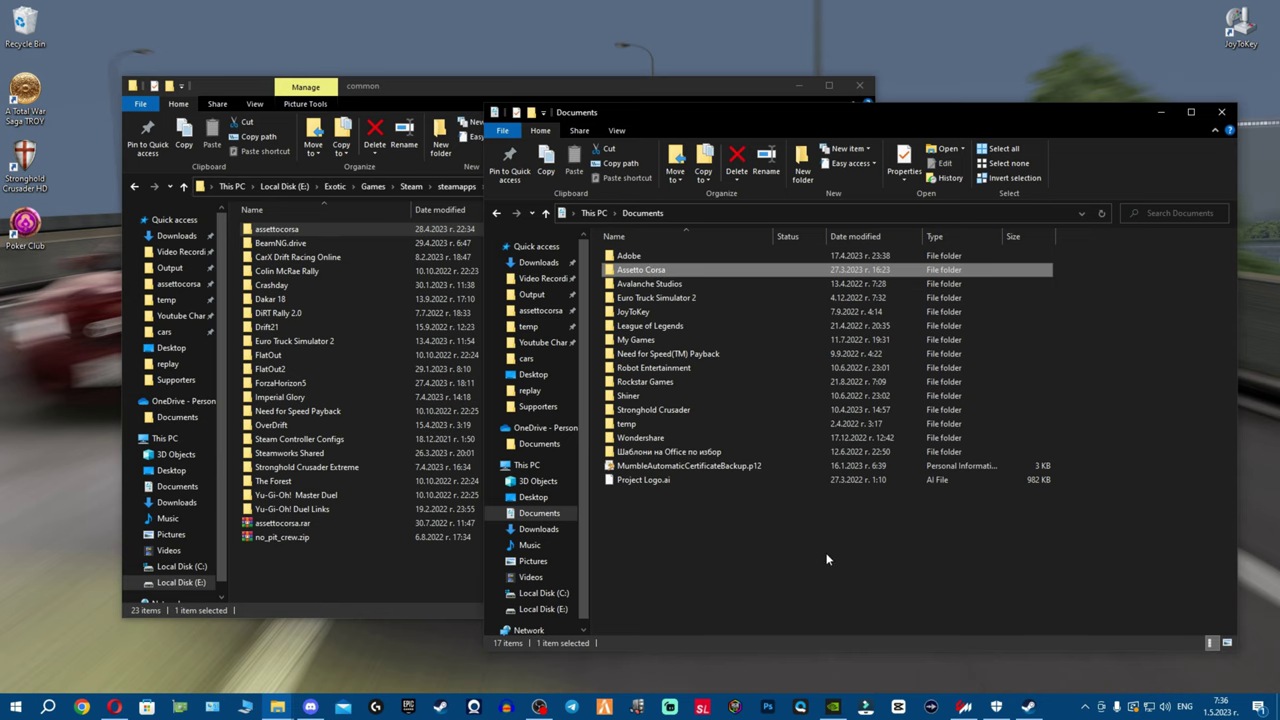
Open the %appdata% location from Windows search, switch to AppData\Local and select the AcTools Content Manager folder.
left_click(48, 707)
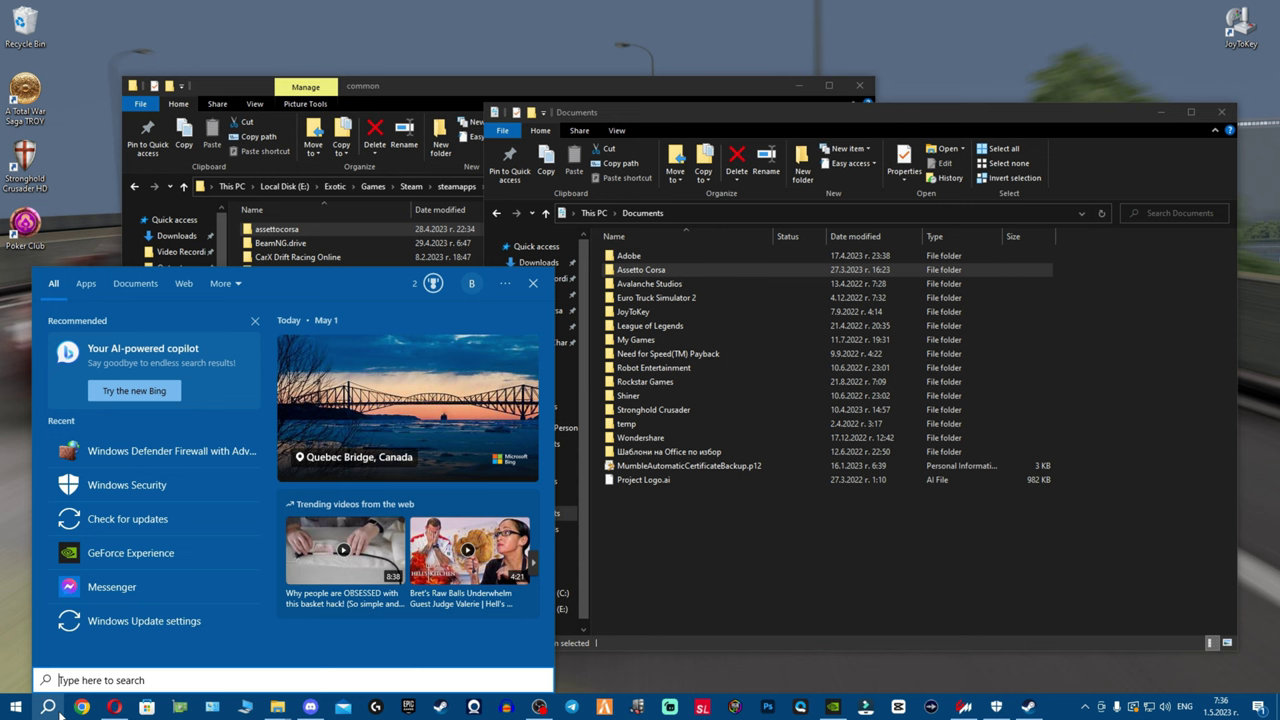
type("%appdata%")
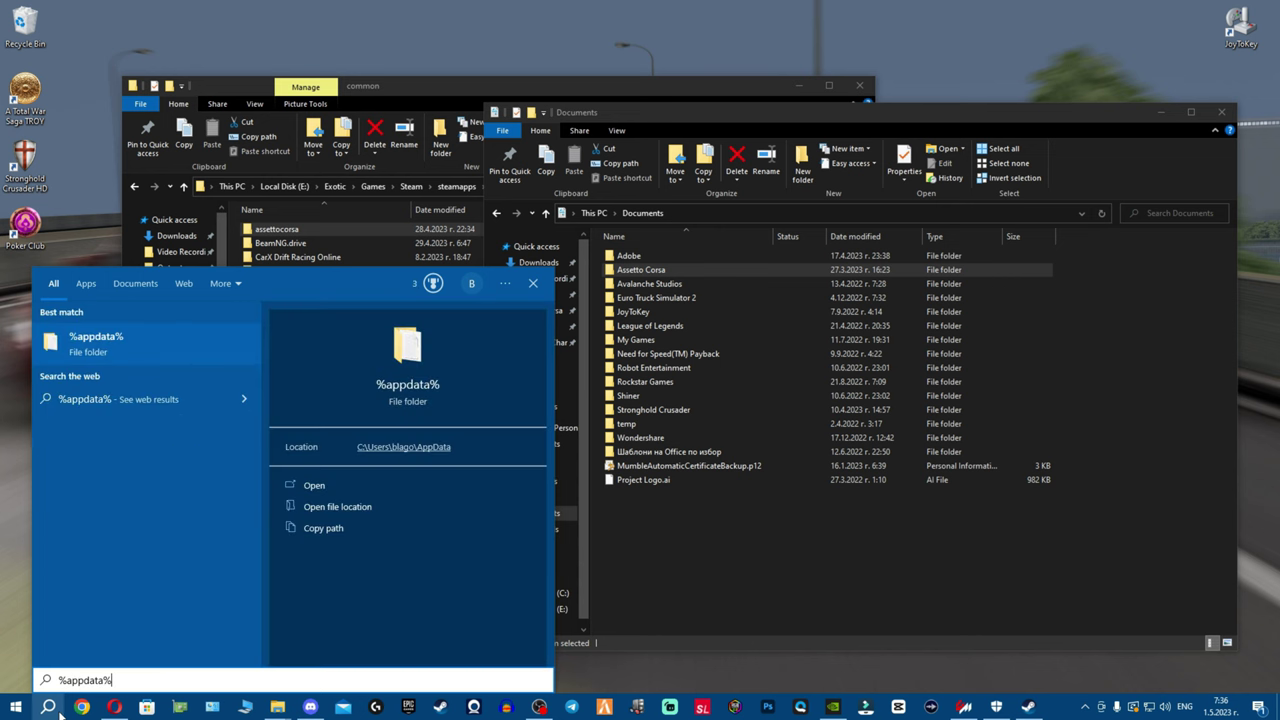
key("Return")
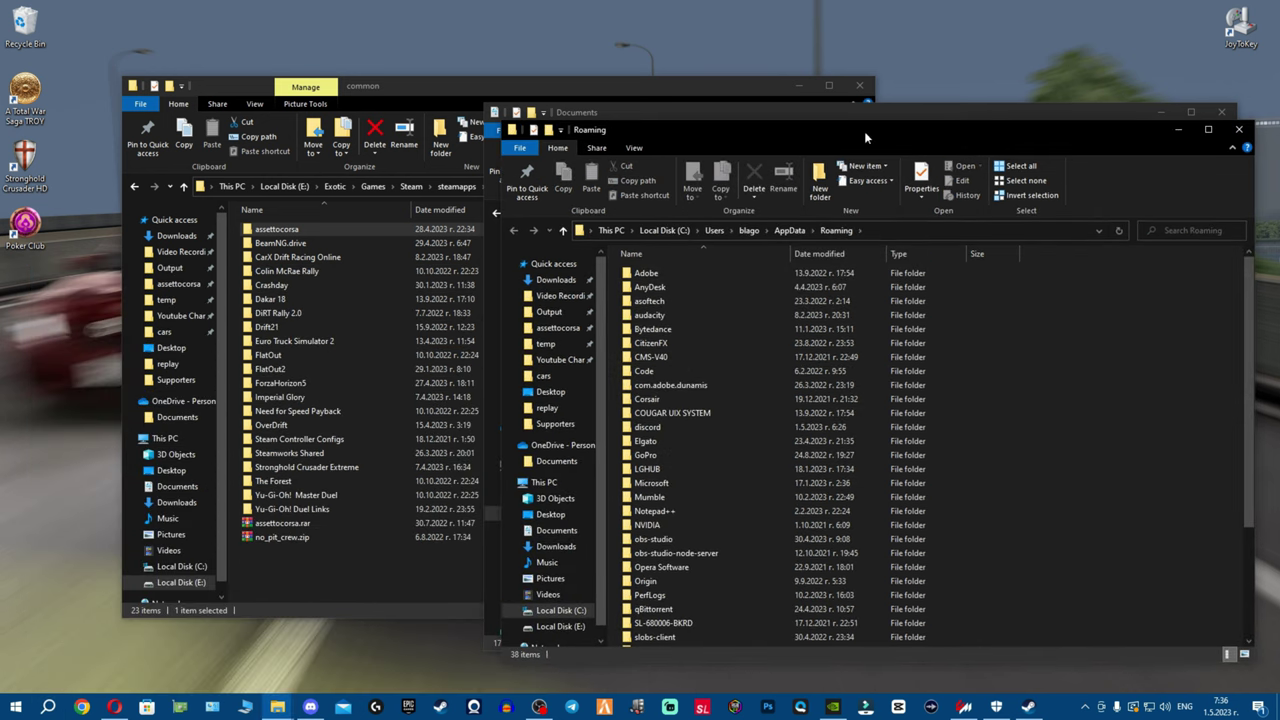
left_click_drag(864, 131, 636, 105)
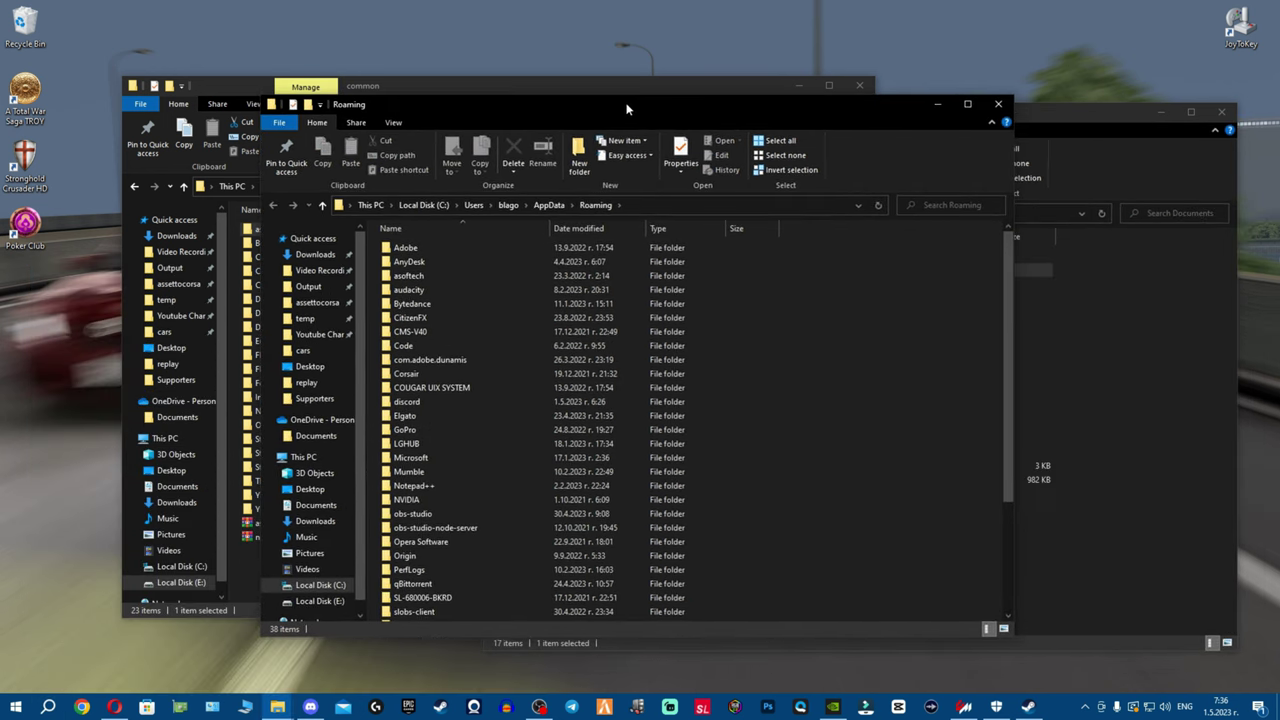
left_click(545, 207)
double_click(430, 248)
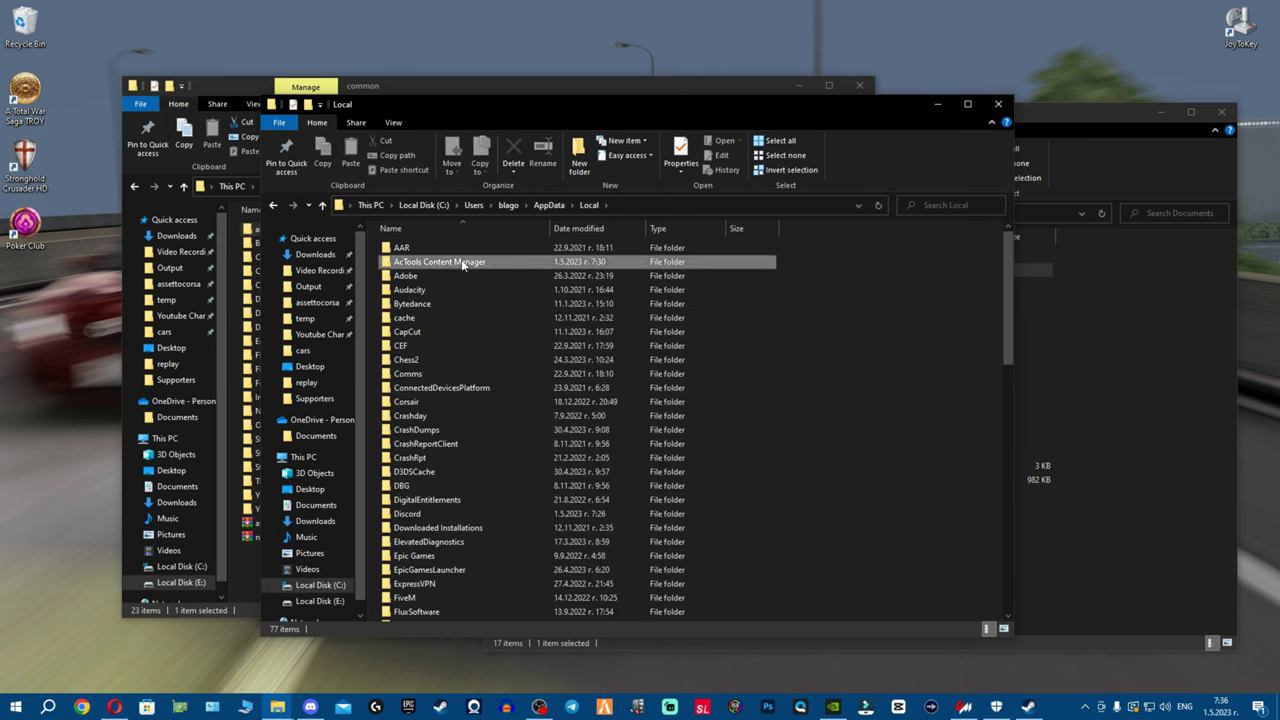
left_click(462, 265)
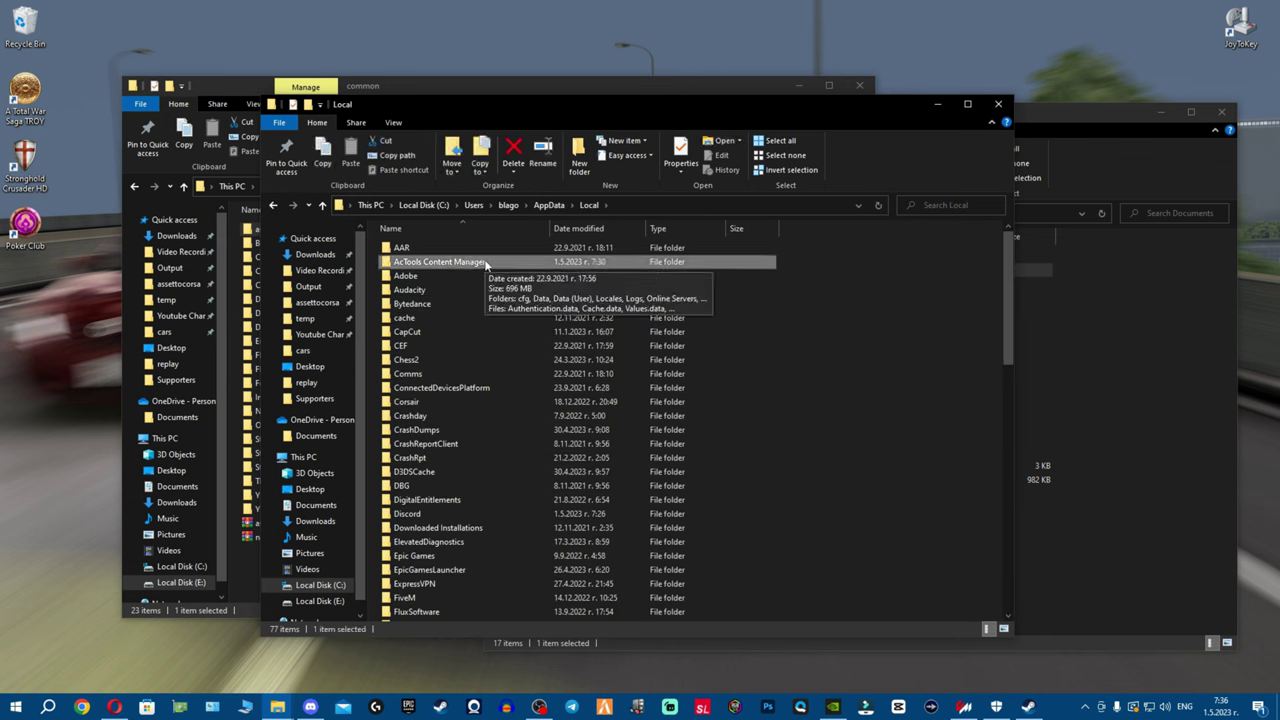